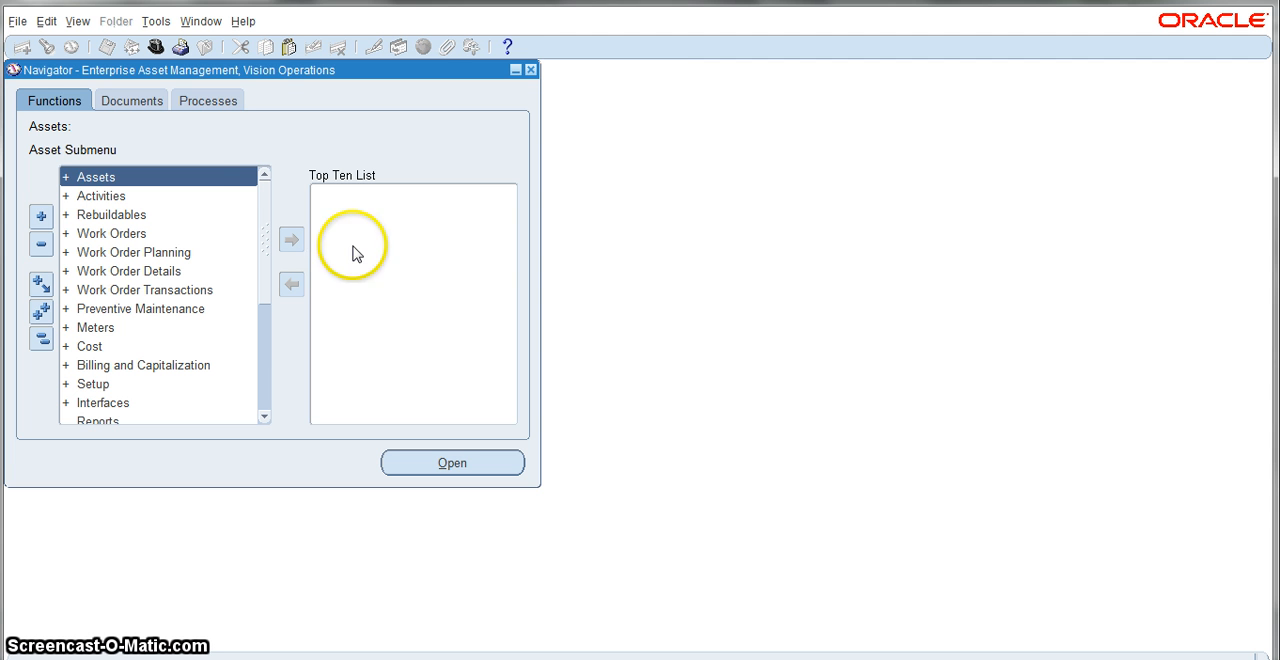
Step: Search the form functions for "organization" and open the Organization Items form
mouse_move(262, 253)
left_mouse_down()
mouse_move(260, 278)
mouse_move(266, 240)
left_mouse_up()
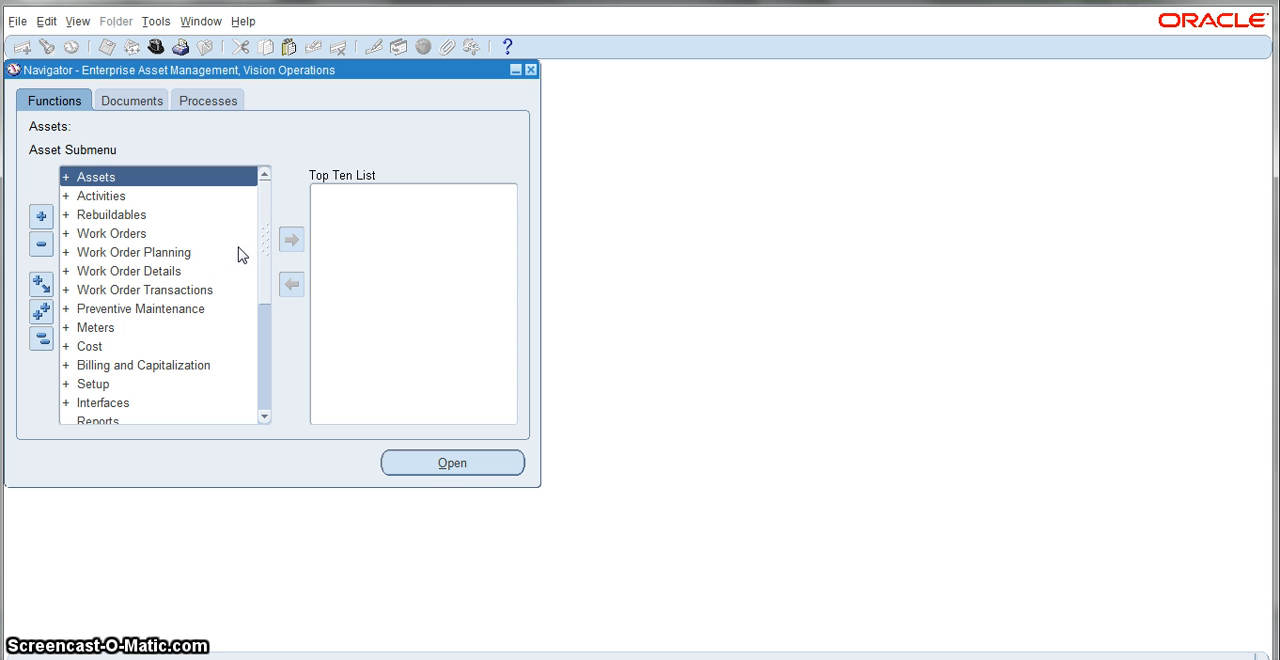
key("ctrl+l")
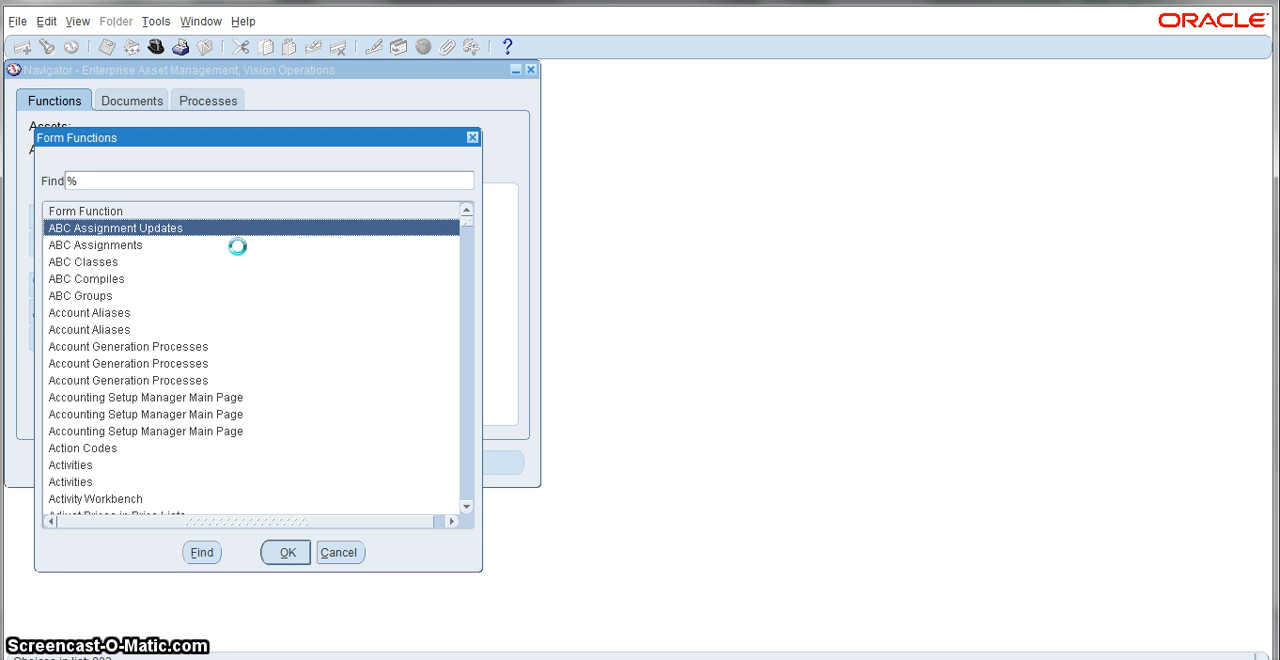
type("organization")
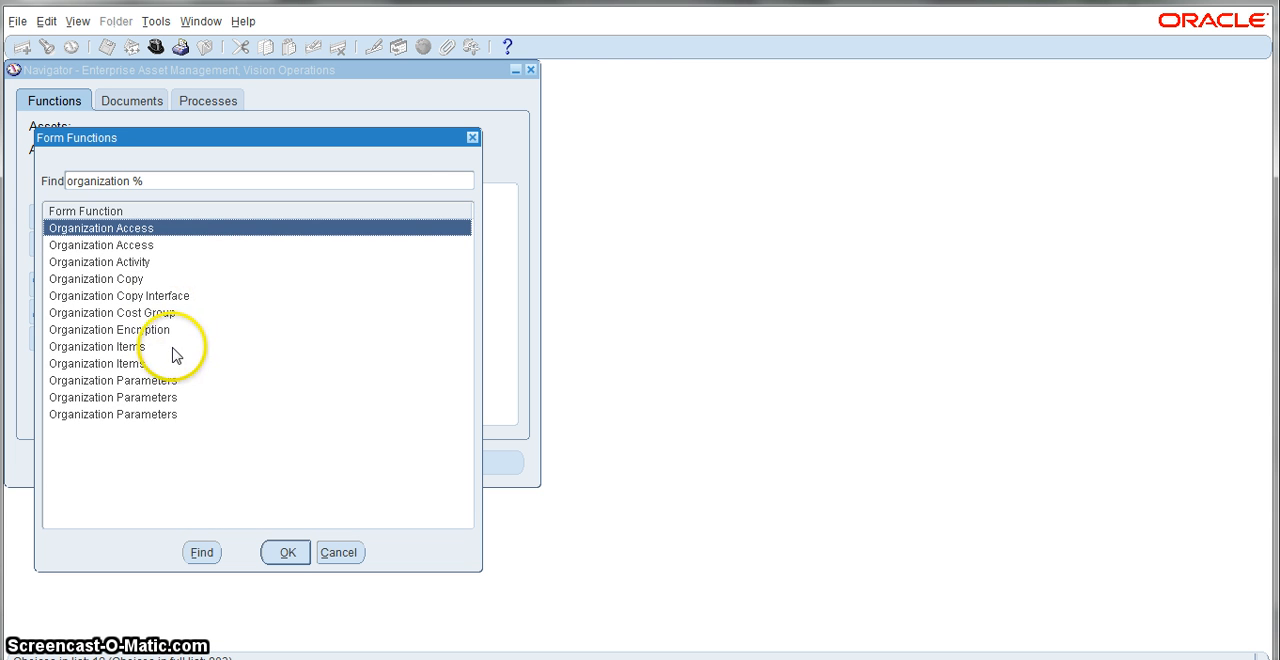
double_click(132, 350)
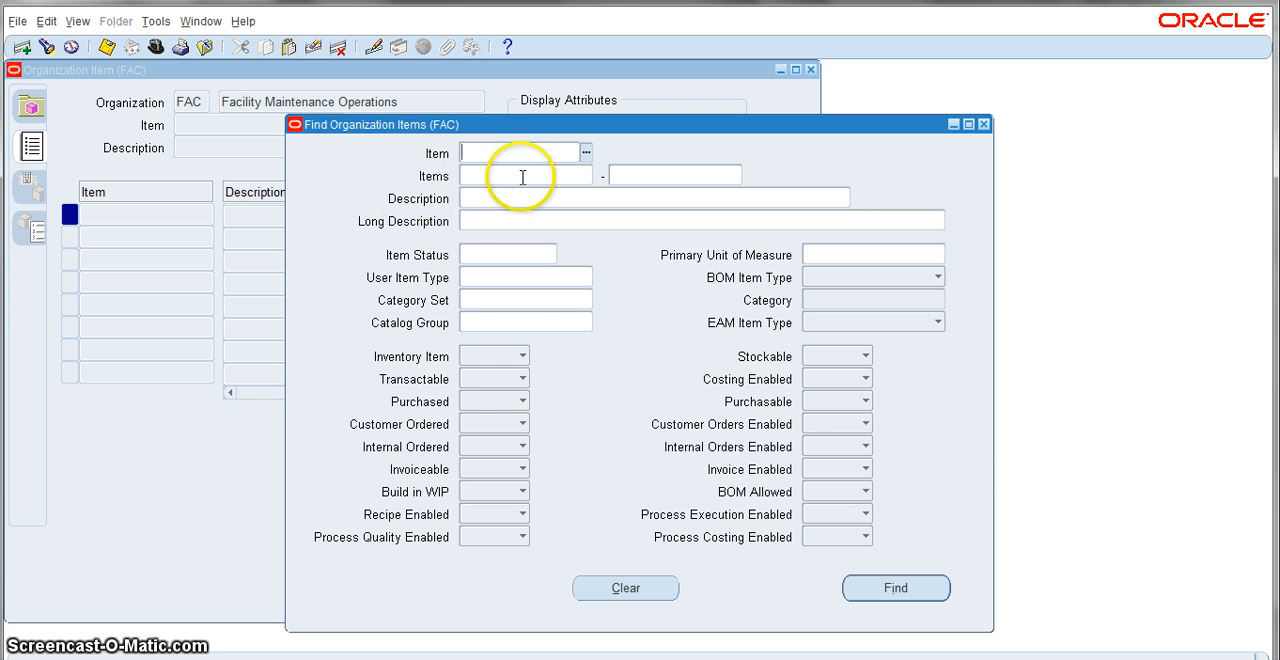
Step: Search the system items for %sc%sh and open the matching Screw - test 2 item in organization FAC
left_click(586, 153)
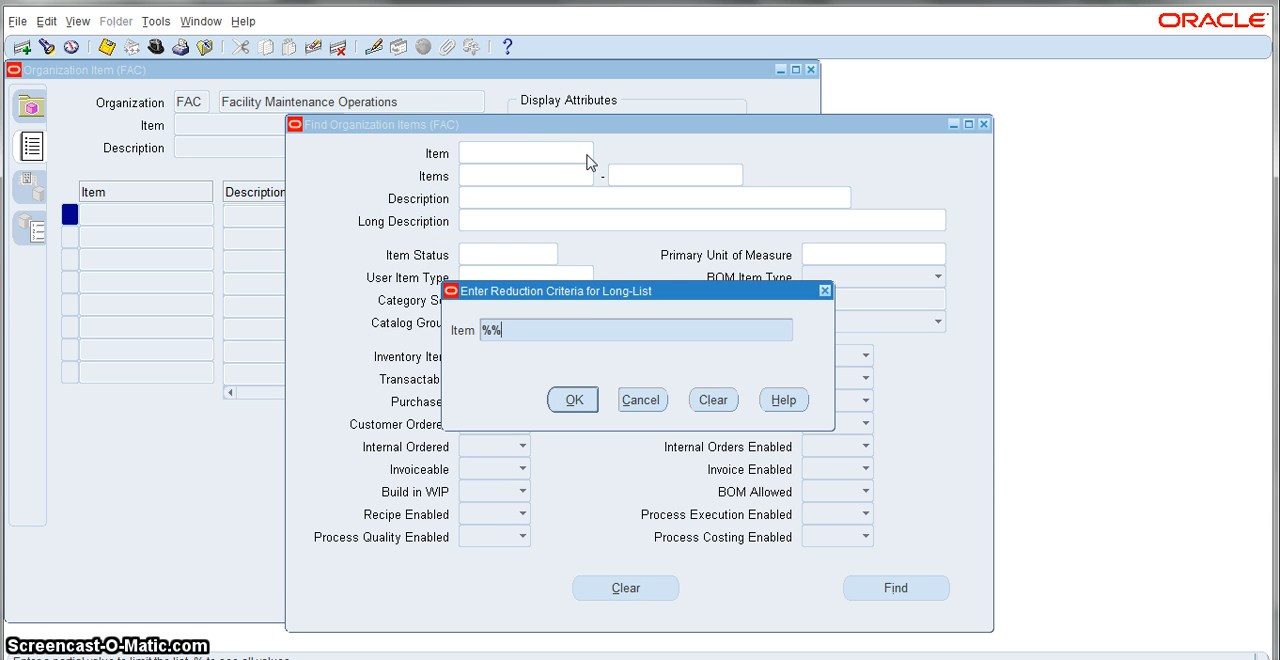
key("Return")
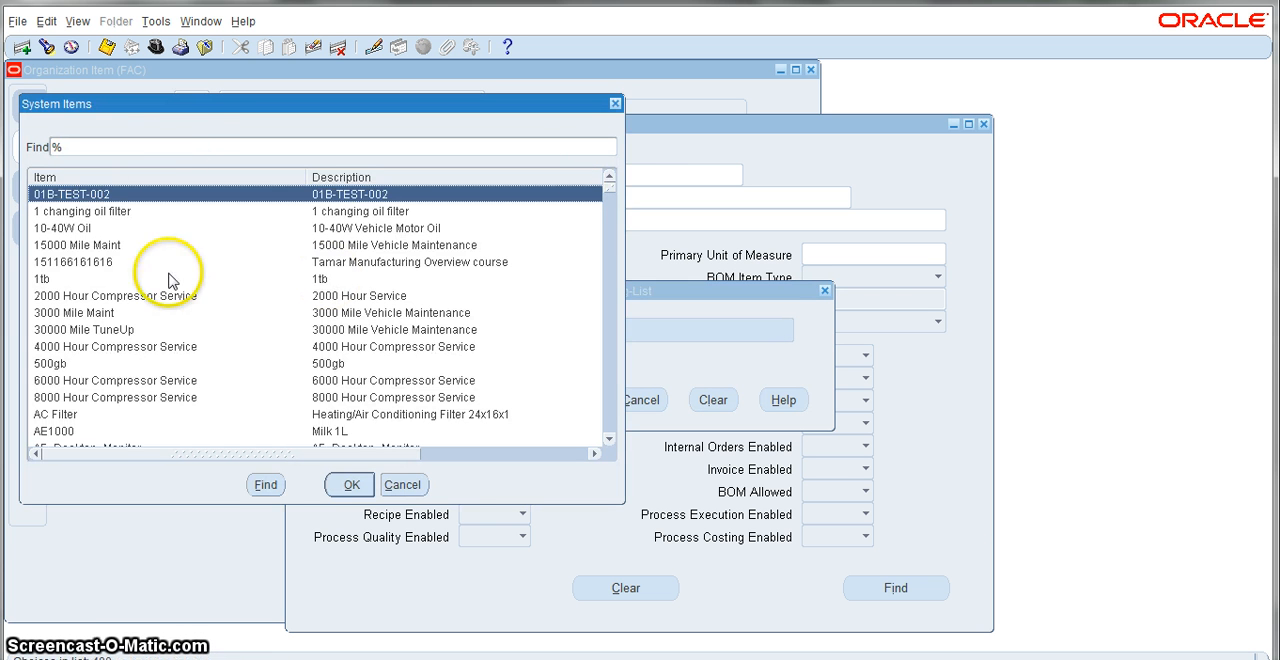
left_click(187, 141)
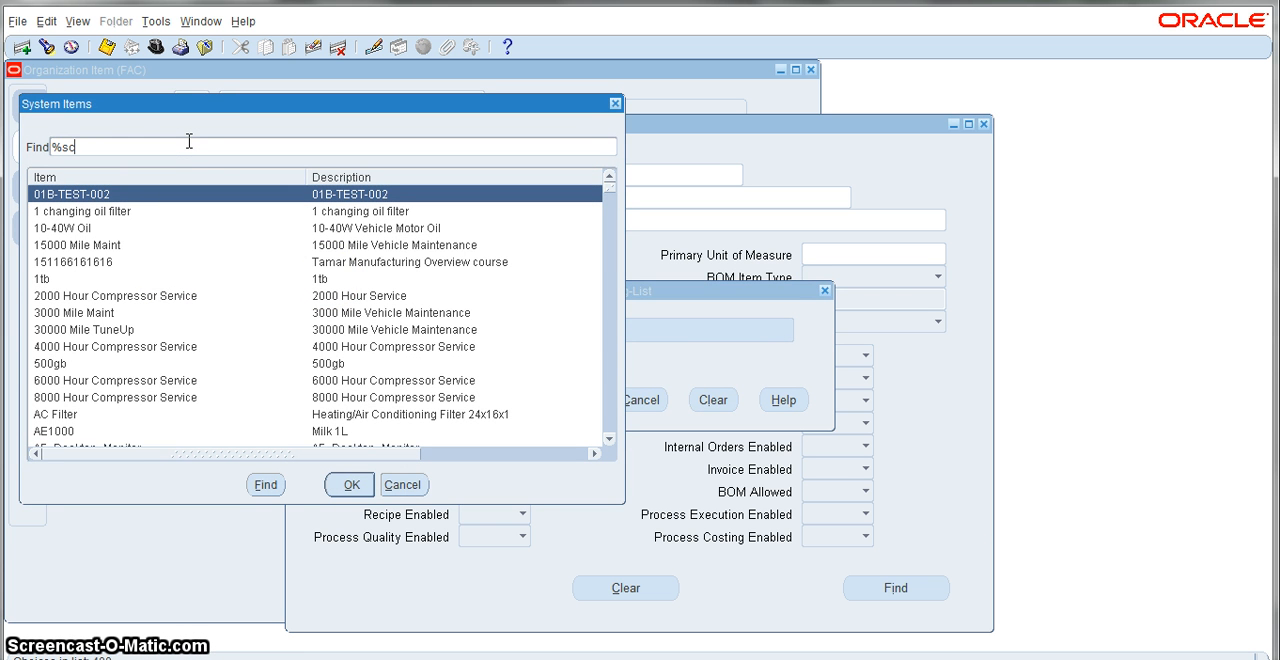
type("sc%sh")
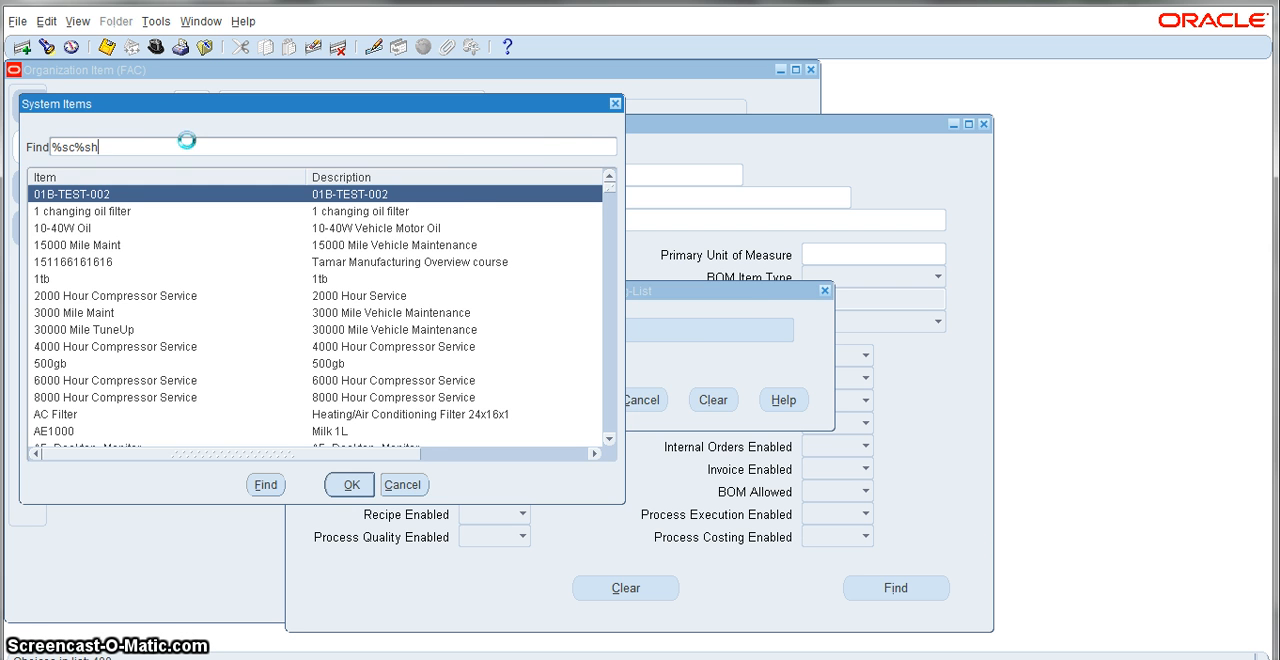
key("Return")
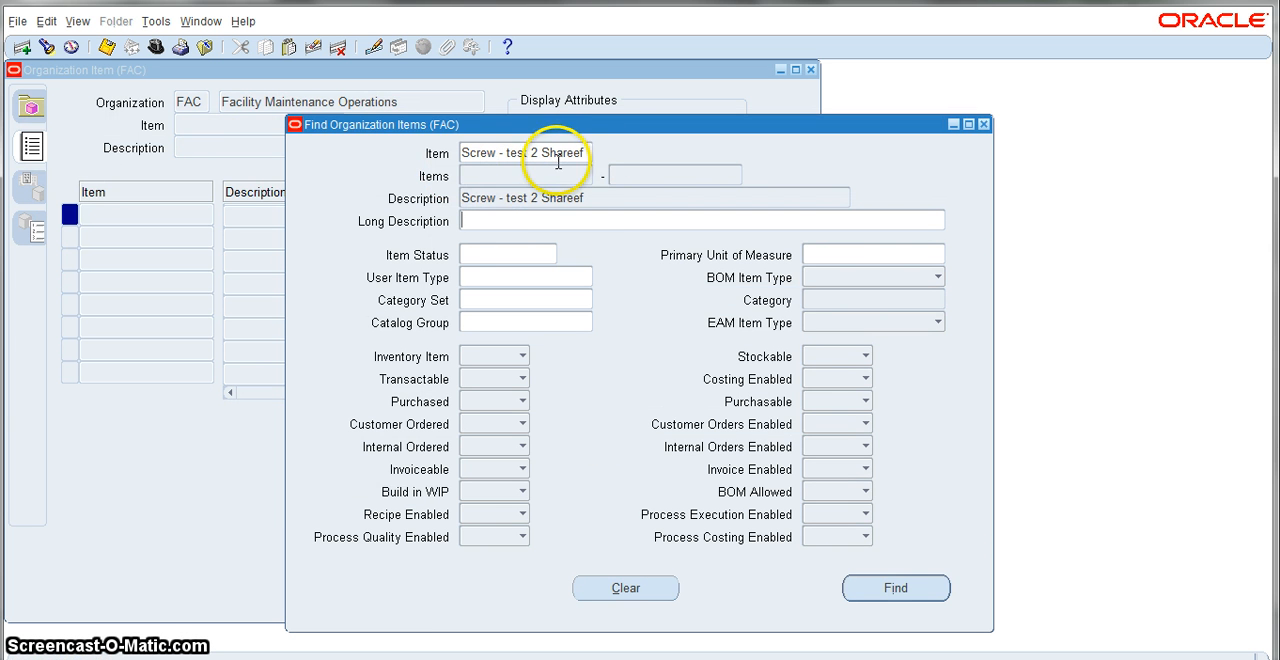
left_click(914, 590)
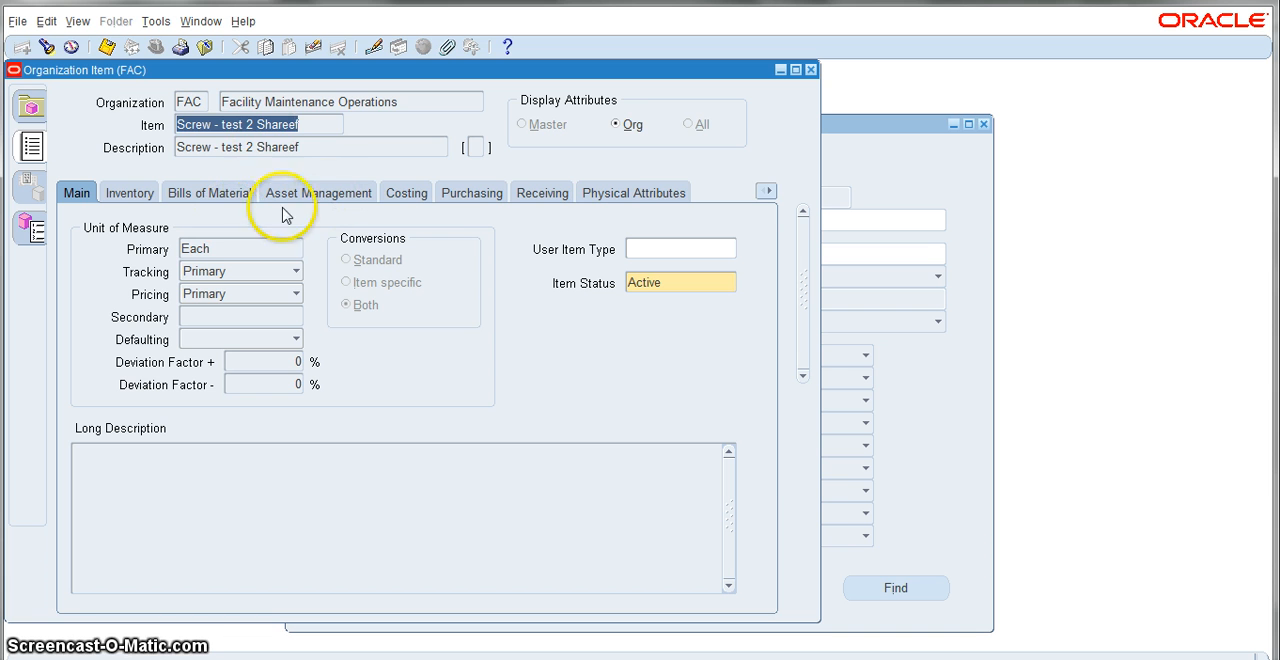
Step: Enable BOM Allowed in the screw item's Bills of Material attributes, save the record and close the form
left_click(766, 191)
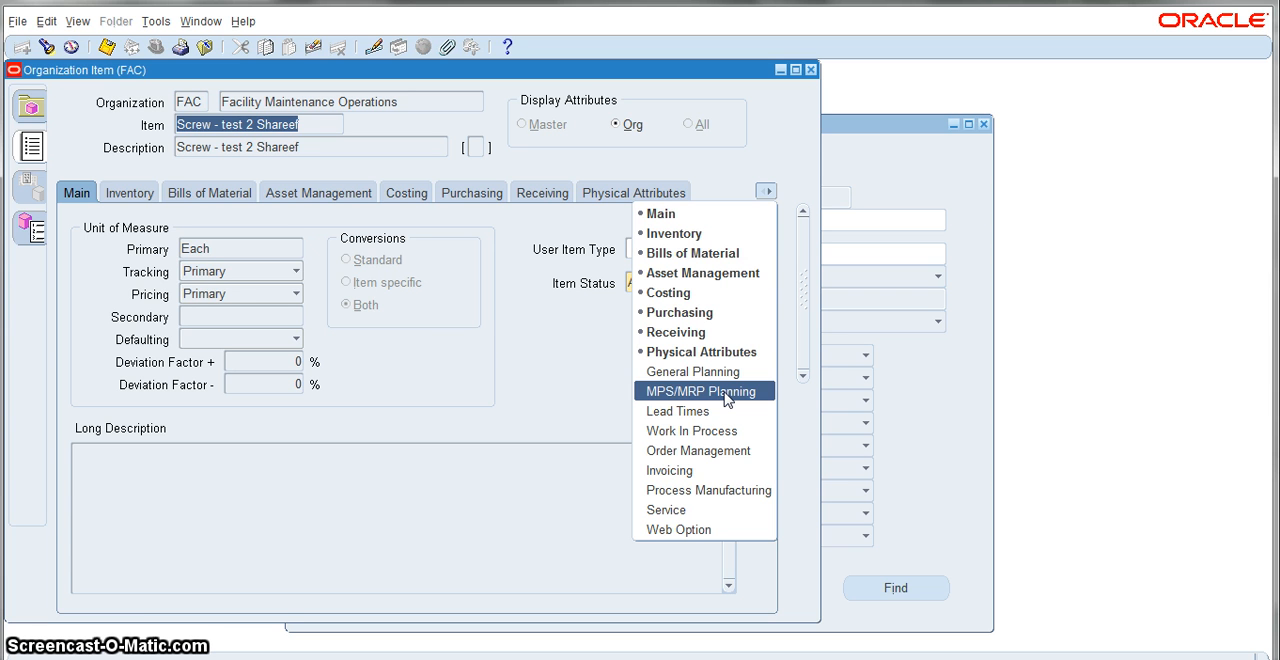
left_click(734, 252)
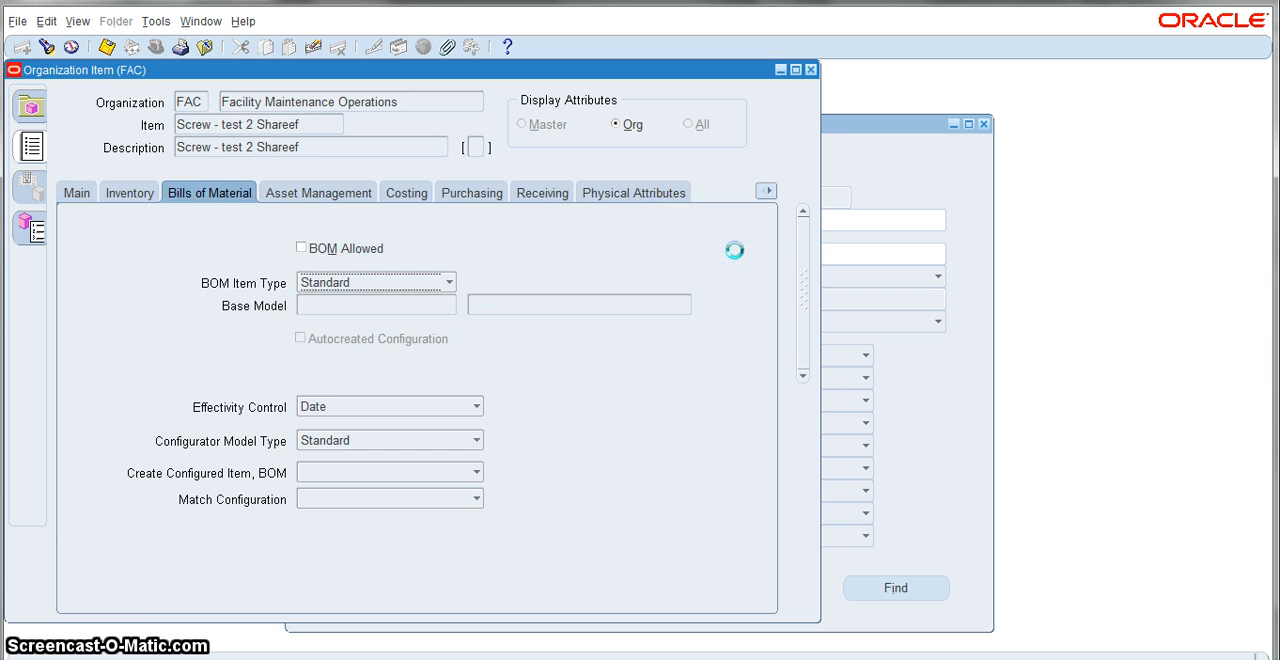
left_click(301, 248)
left_click(106, 47)
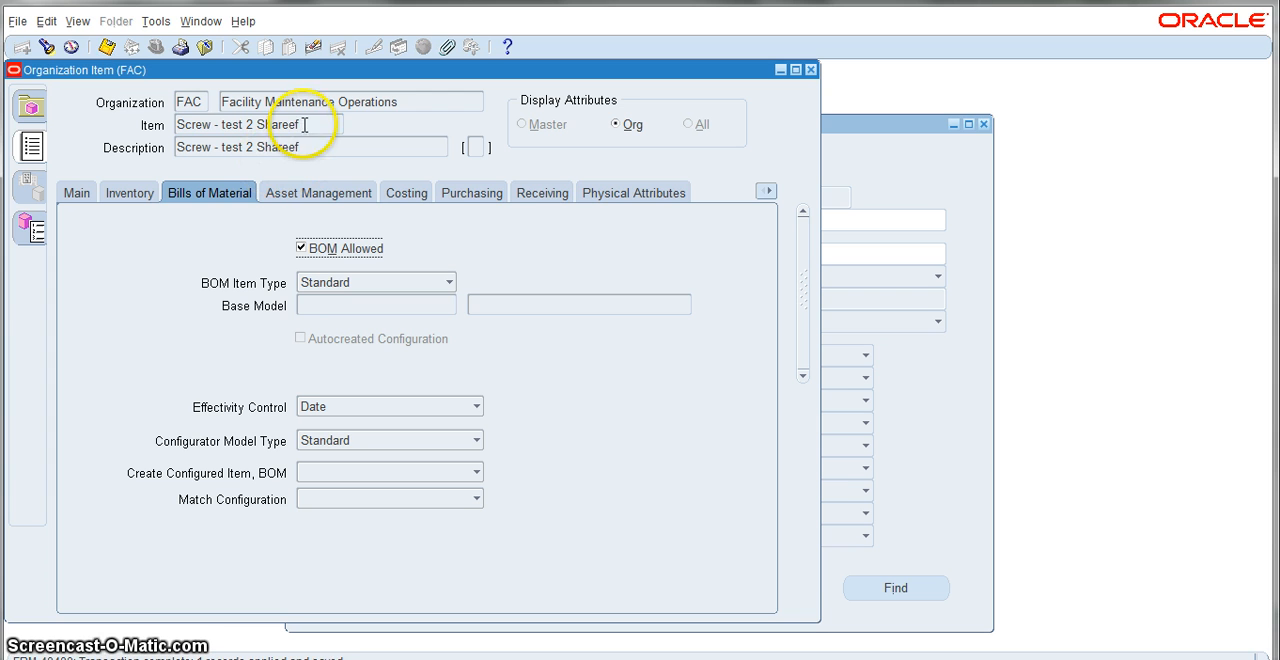
left_click_drag(177, 124, 303, 123)
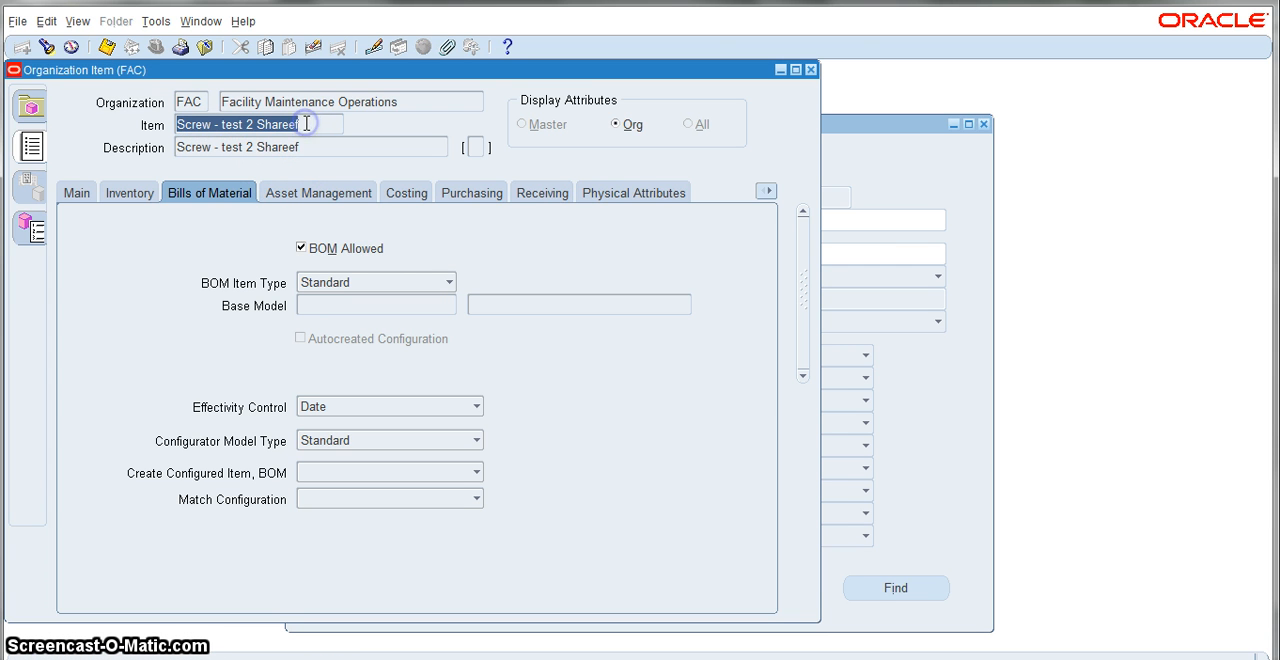
left_click(811, 69)
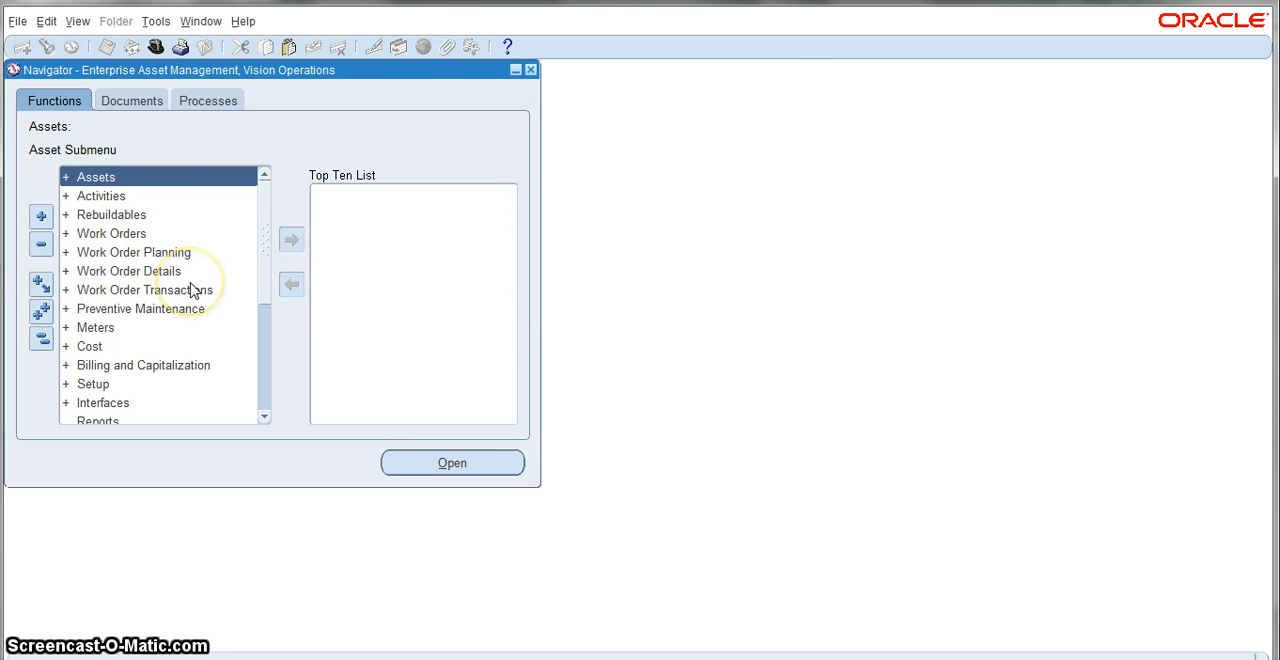
left_click(66, 195)
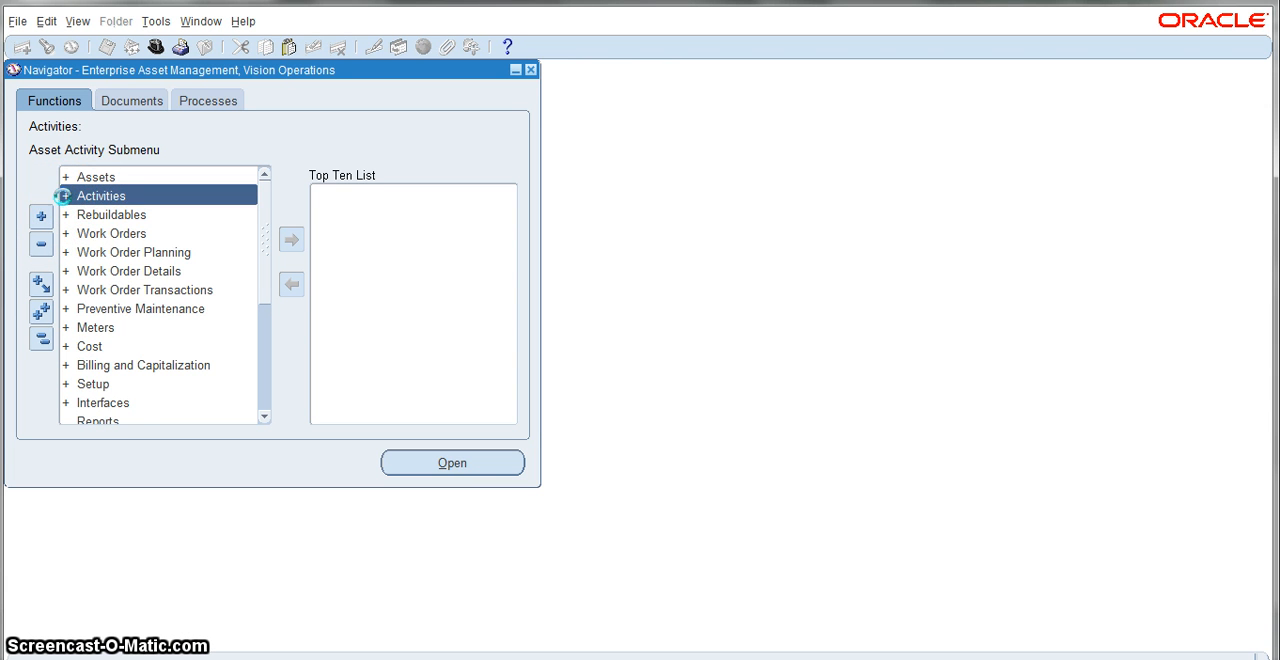
left_click(64, 195)
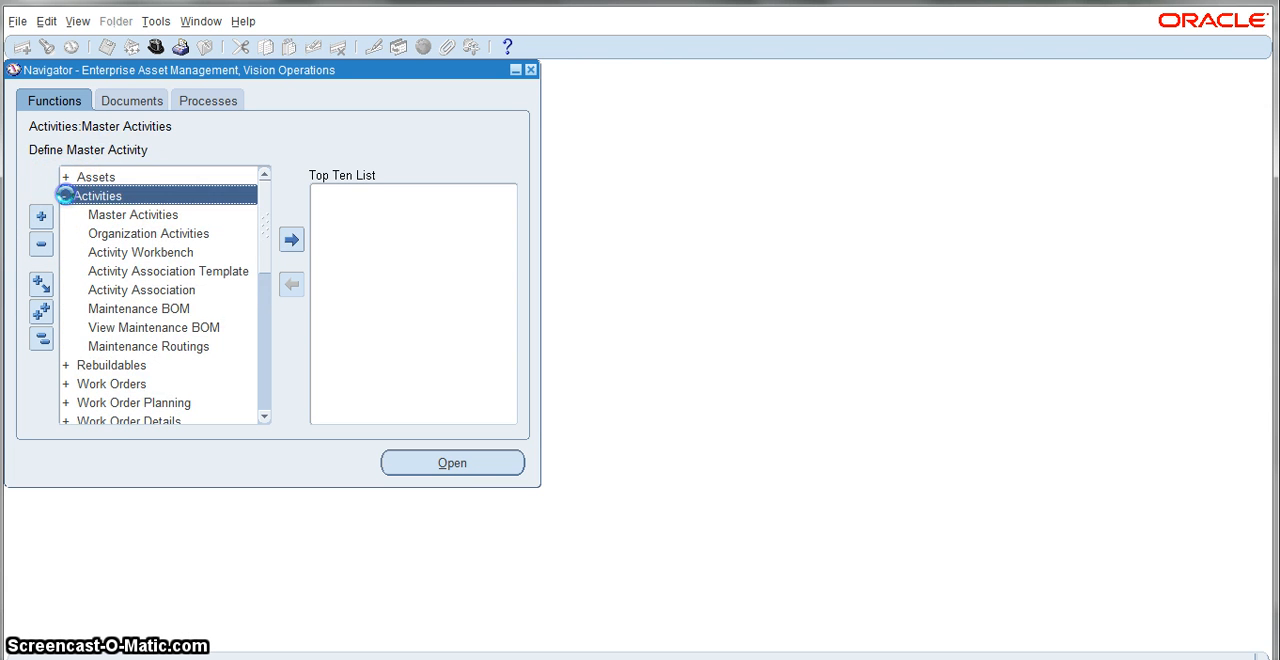
left_click(64, 195)
Step: Expand the Assets functions in the Navigator and open the Bills of Material form
left_click(63, 177)
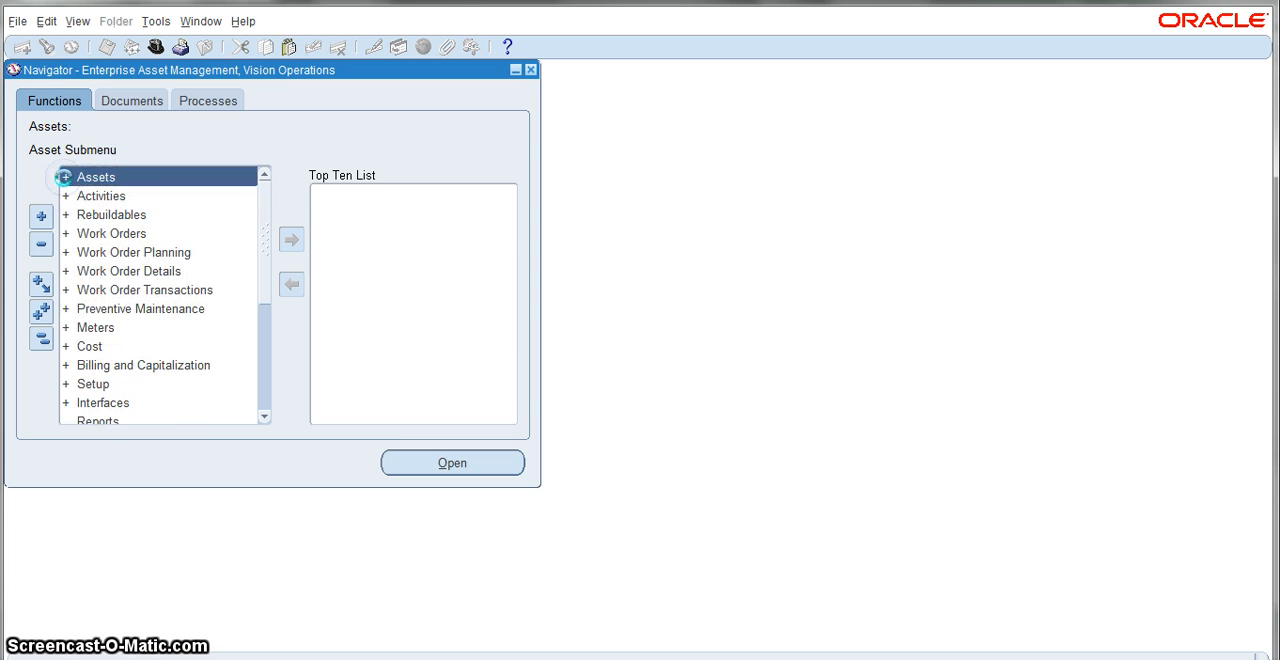
left_click(63, 177)
left_click(116, 271)
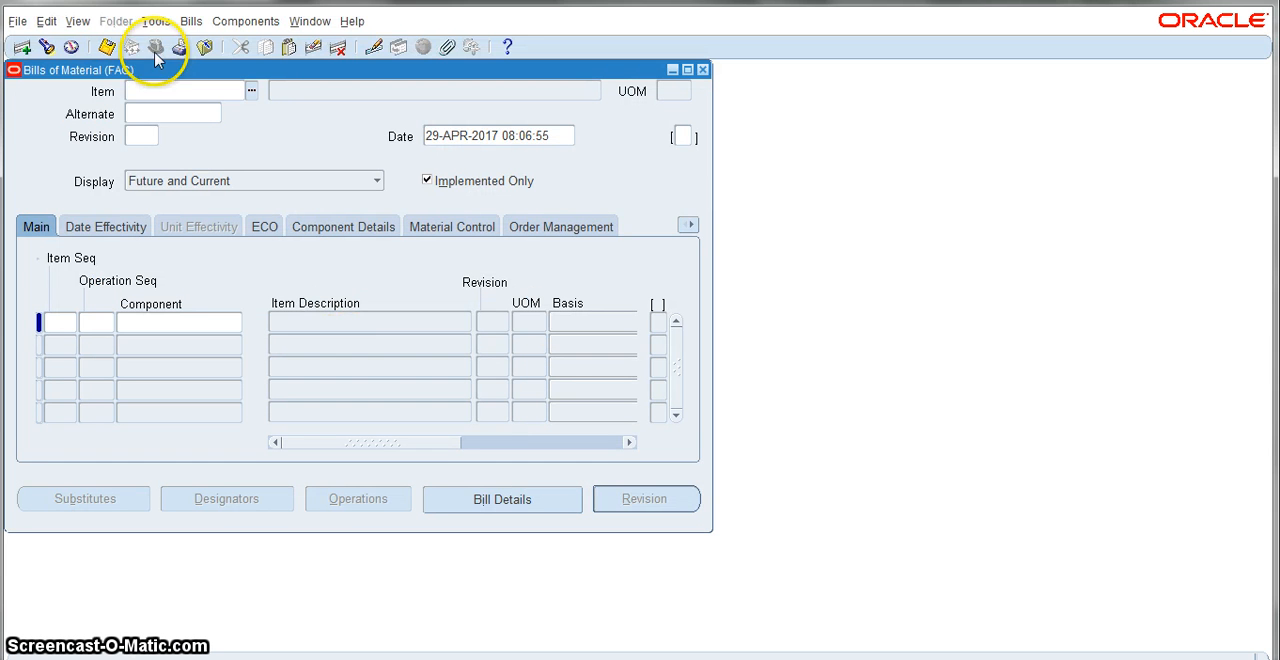
left_click(250, 92)
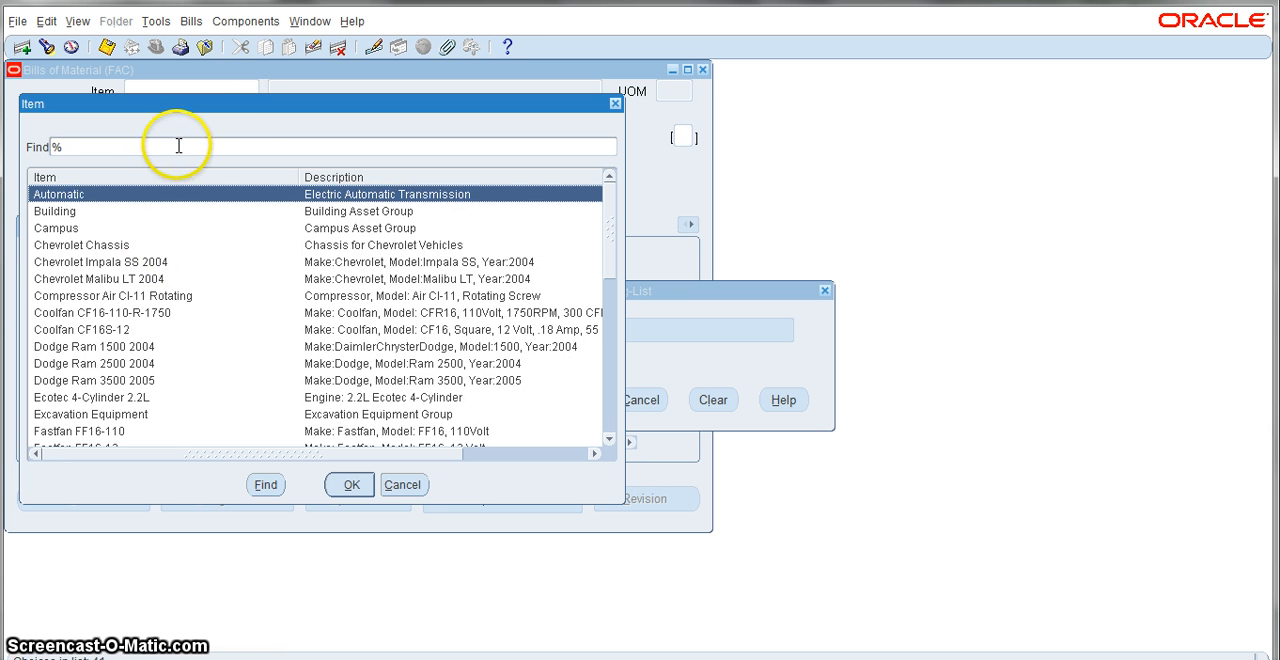
left_click(179, 146)
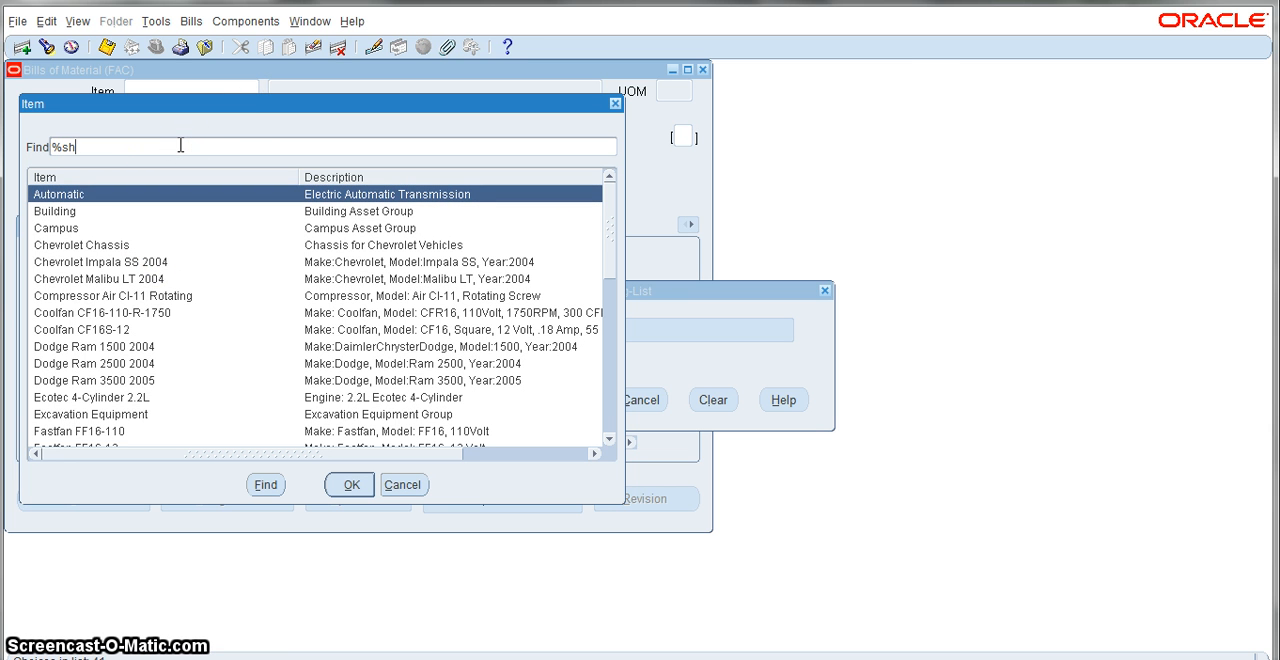
type("sh%")
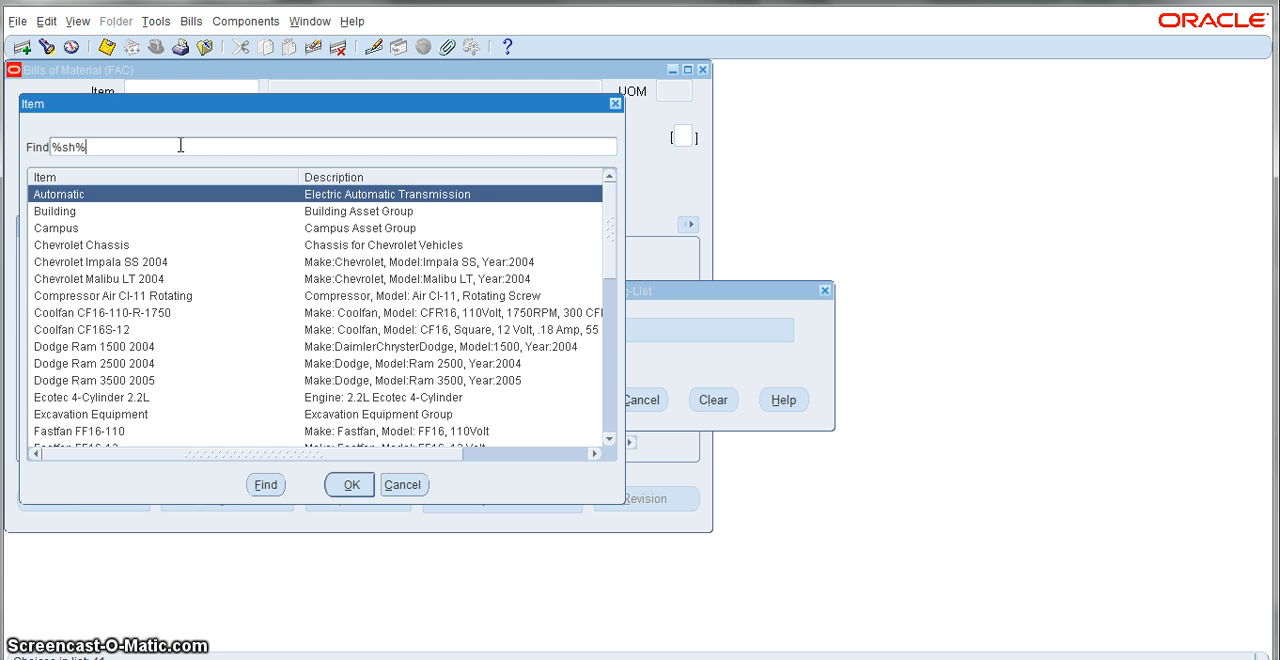
key("Return")
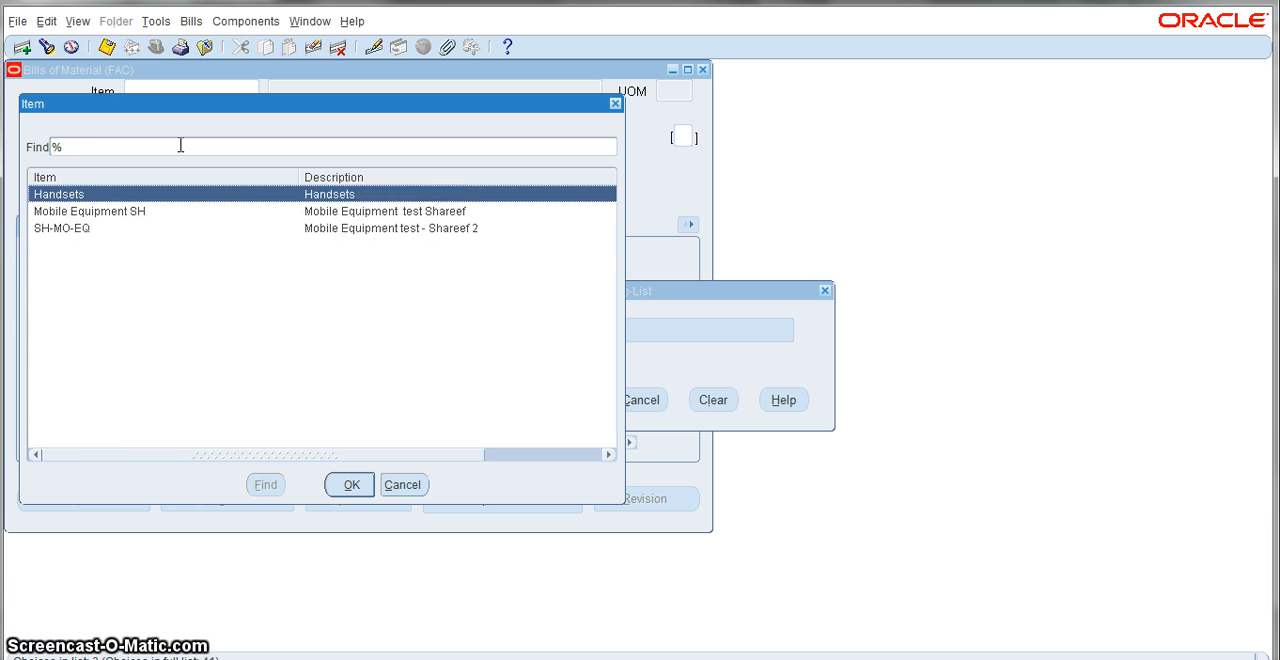
double_click(75, 230)
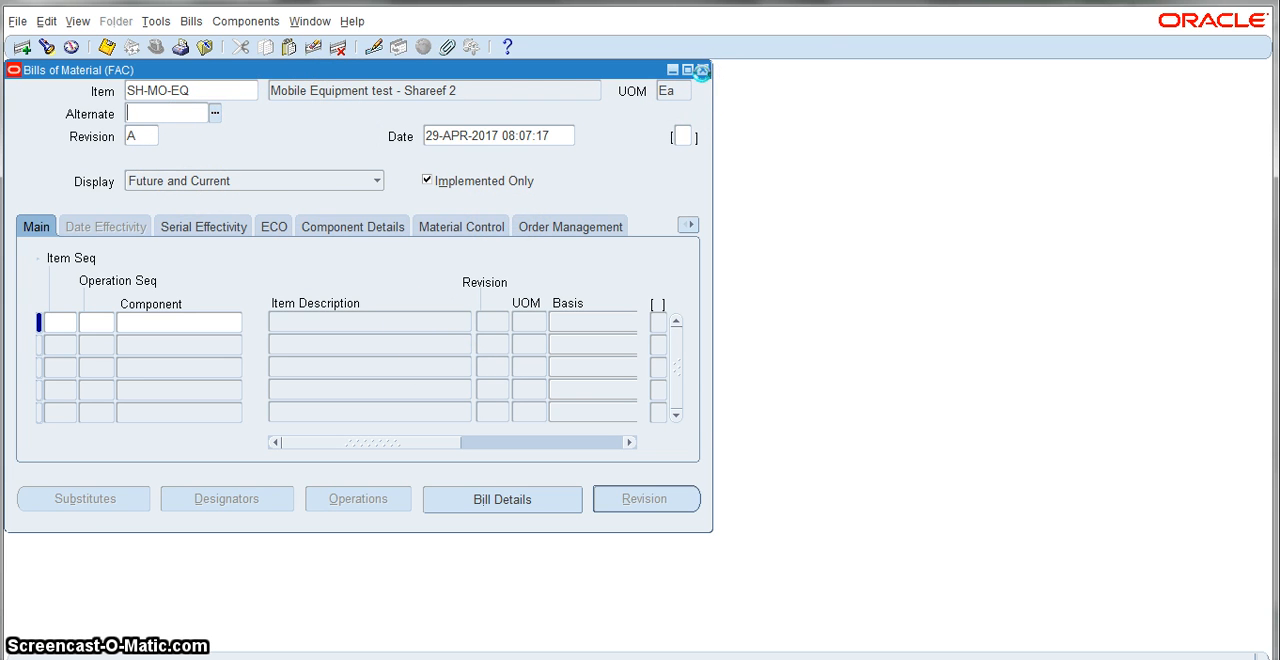
left_click(702, 70)
left_click(780, 400)
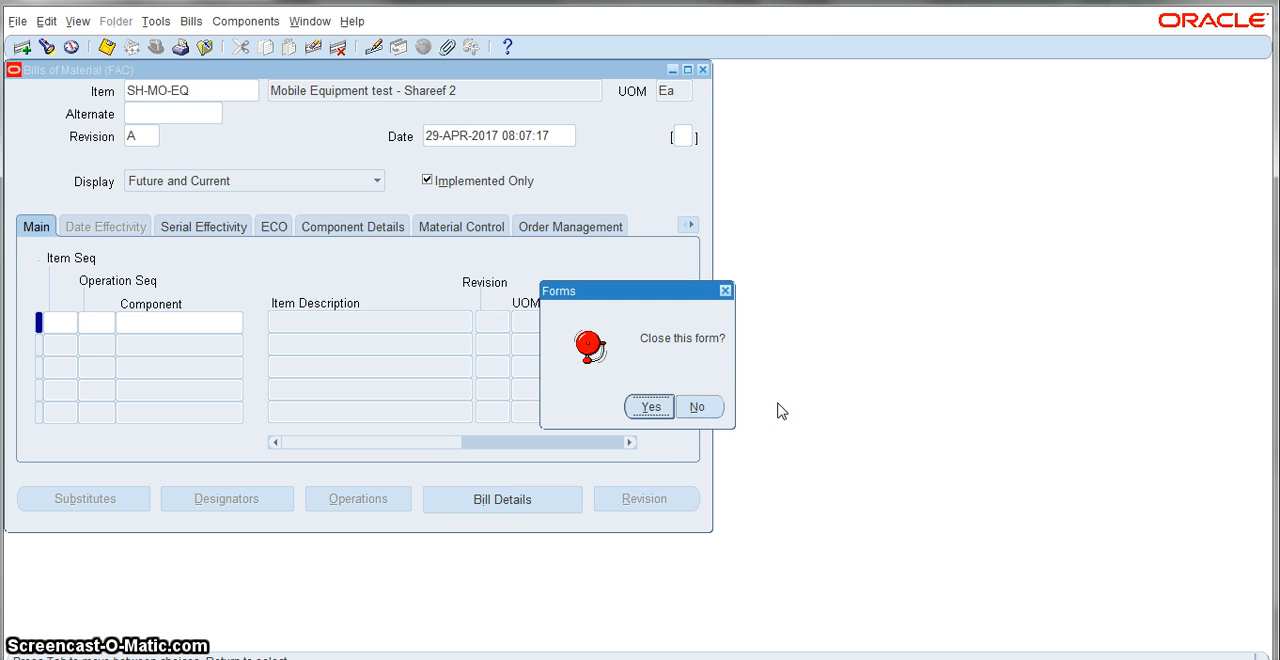
left_click(651, 407)
Step: Reopen the Bills of Material form and find the existing bill for item SH-MO-EQ using the %% criteria
double_click(141, 273)
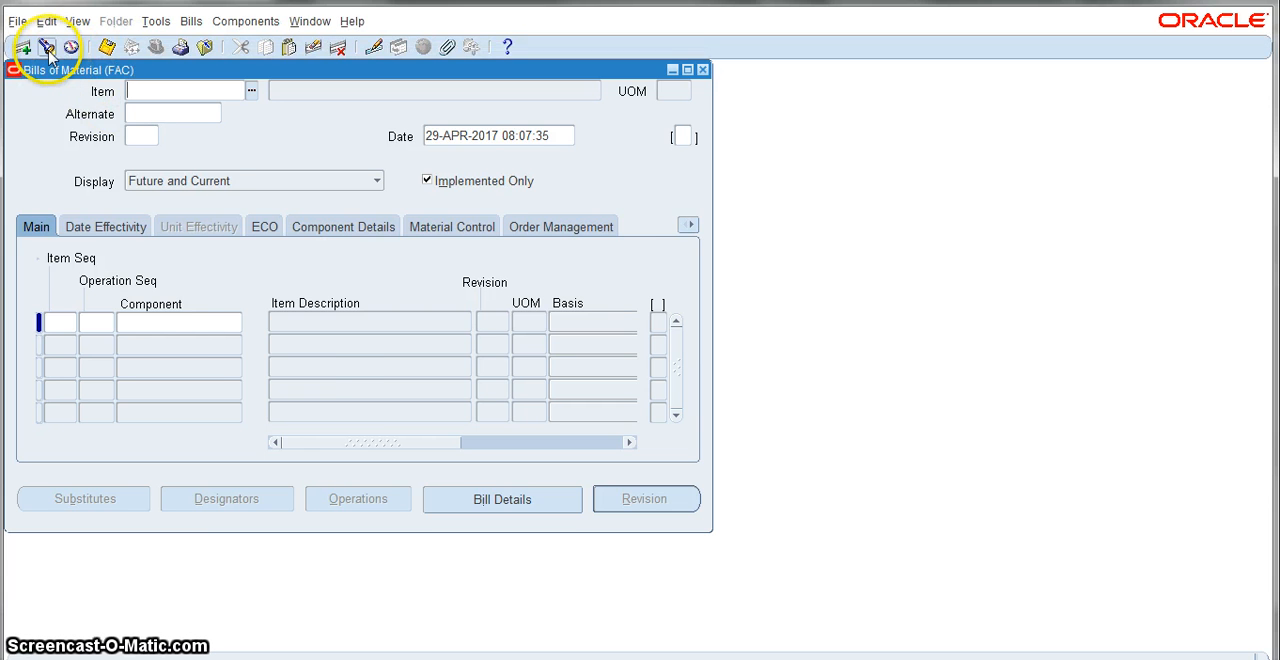
left_click(46, 47)
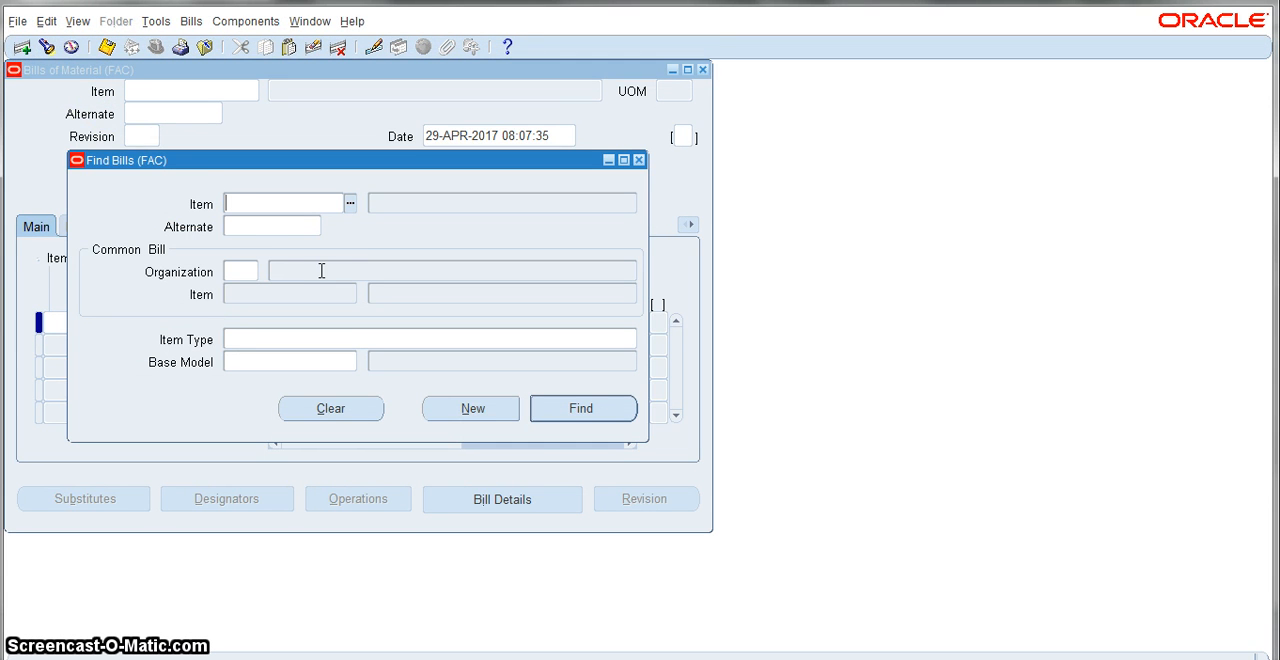
type("%%")
key("Return")
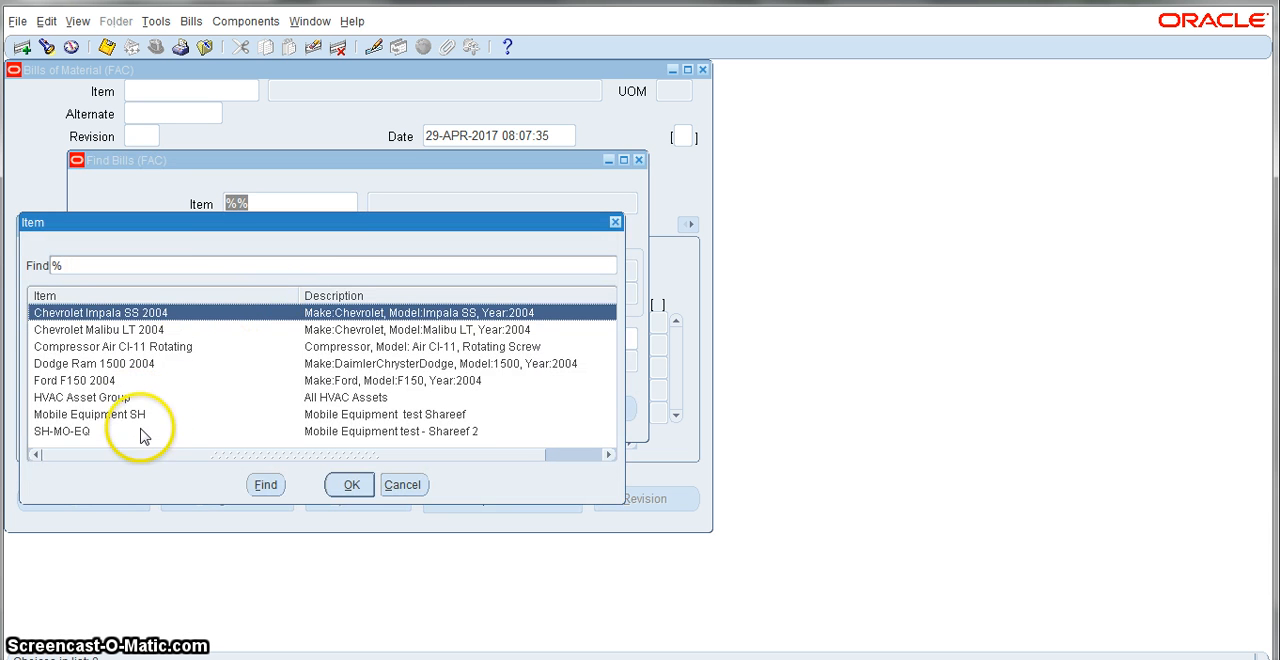
double_click(90, 430)
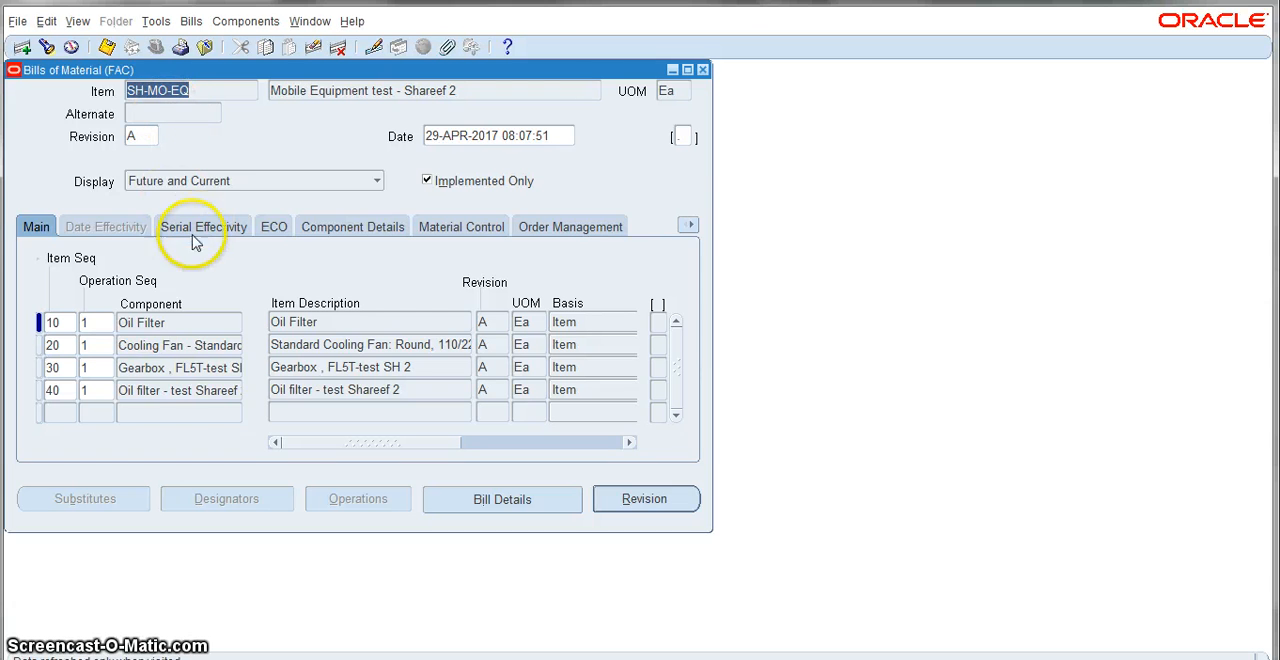
Step: Add the Screw - test 2 item as the component on item sequence 50, searching the component items for %sc%sh
left_click(145, 412)
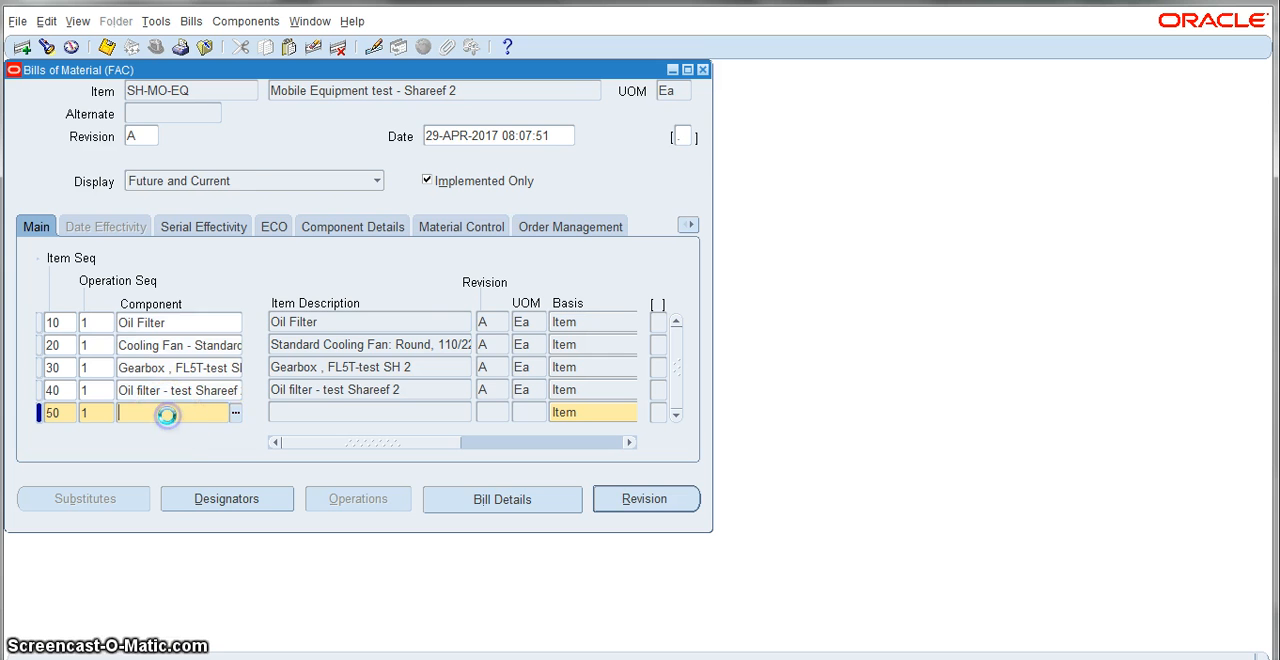
left_click(236, 412)
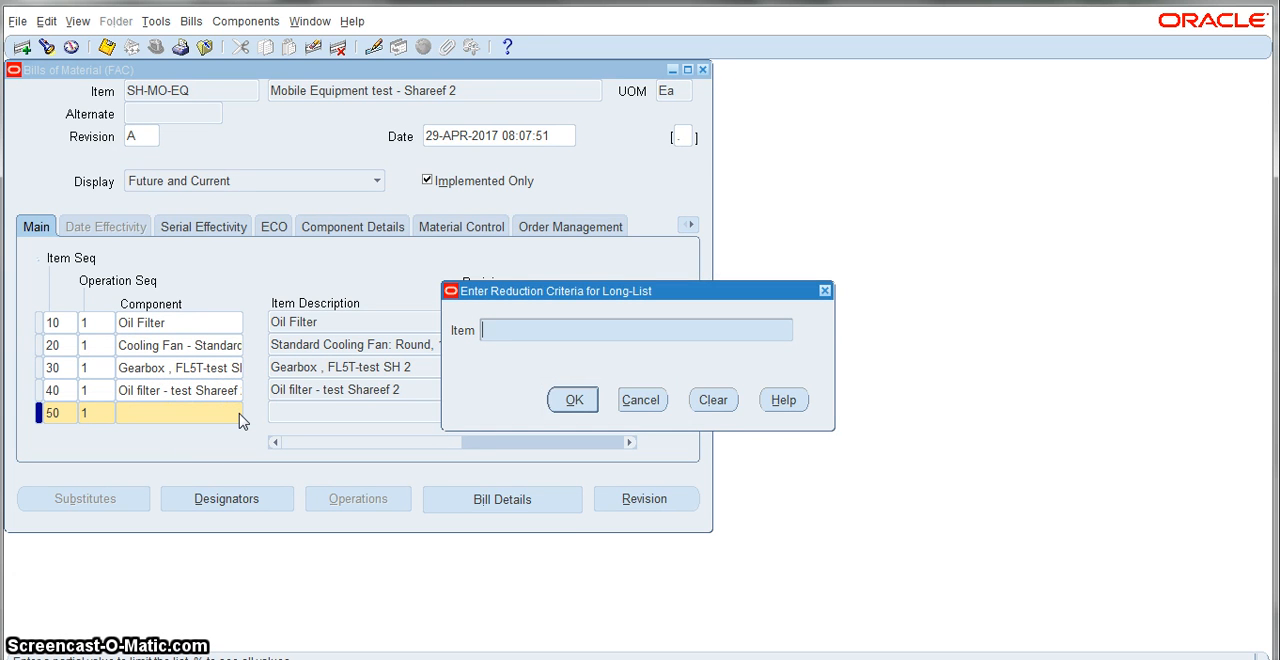
type("%%")
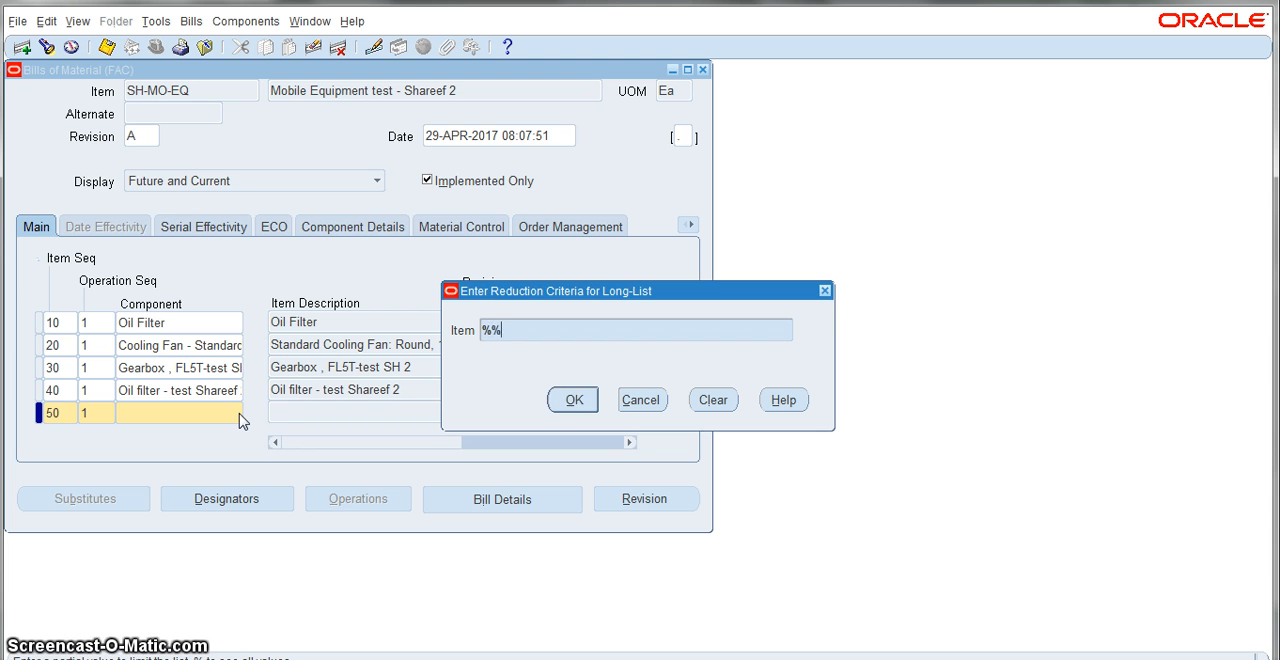
key("Return")
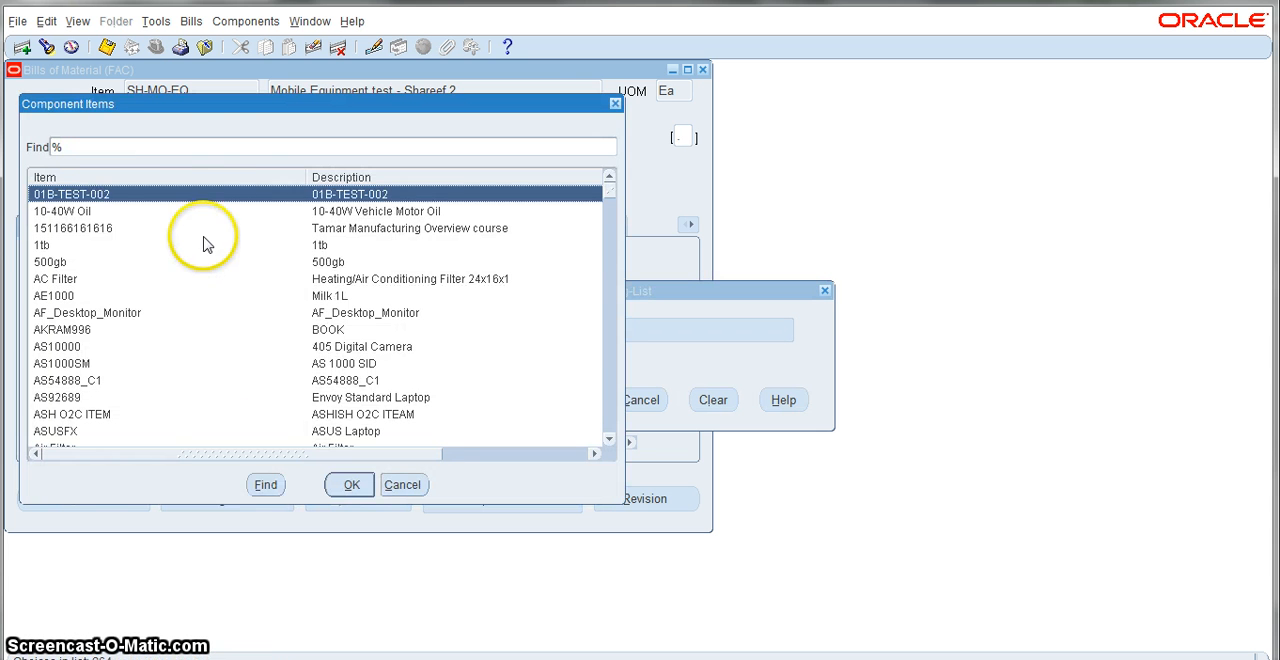
left_click(195, 149)
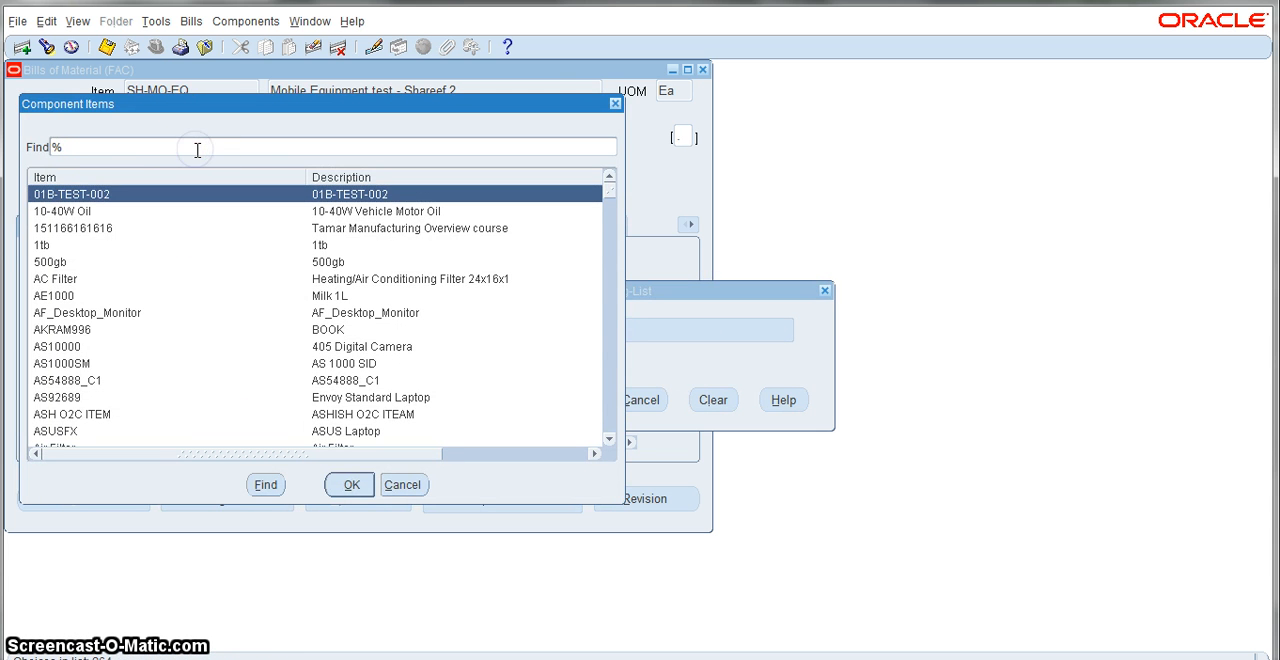
type("sc%sh")
left_click(265, 484)
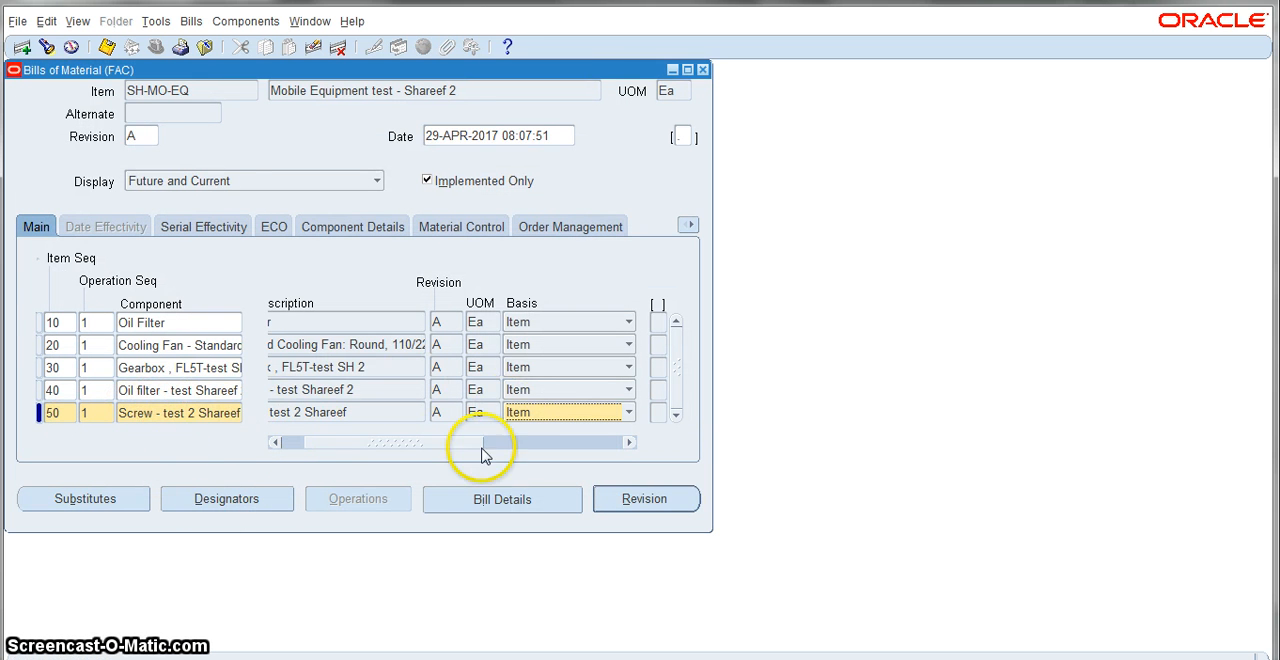
Step: Set the Screw - test 2 component's serial effectivity to start from 0000002 and save the bill
left_click_drag(449, 440, 312, 446)
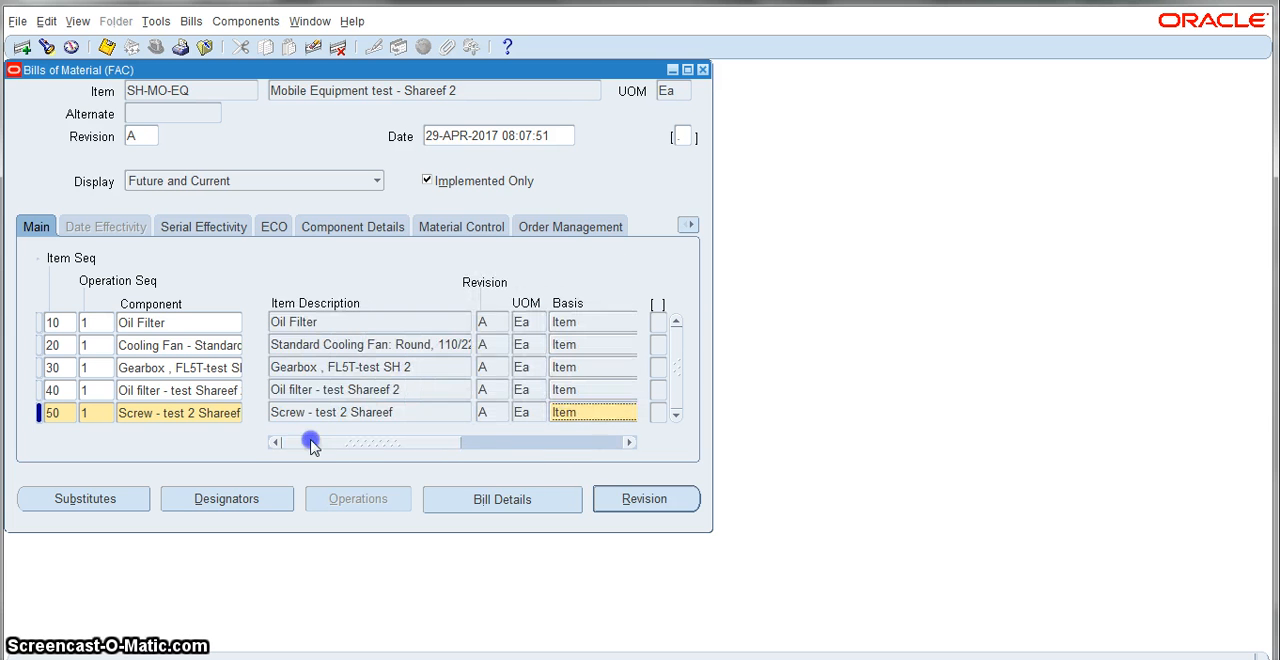
left_click(107, 48)
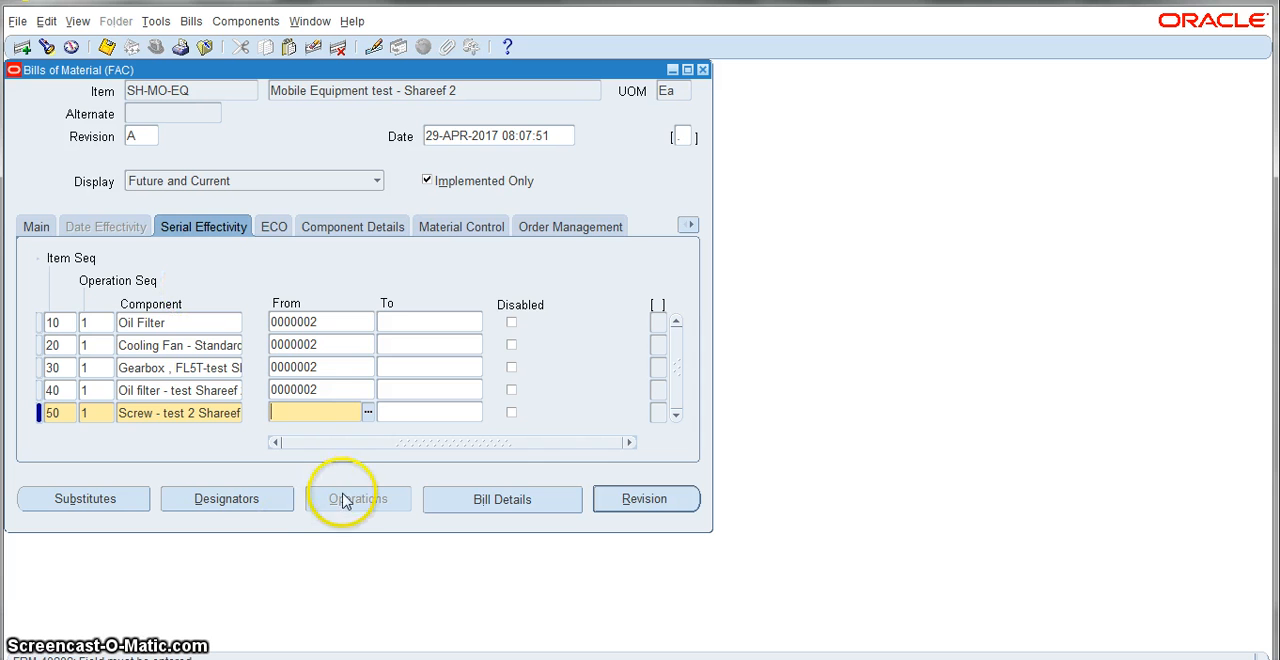
left_click(366, 411)
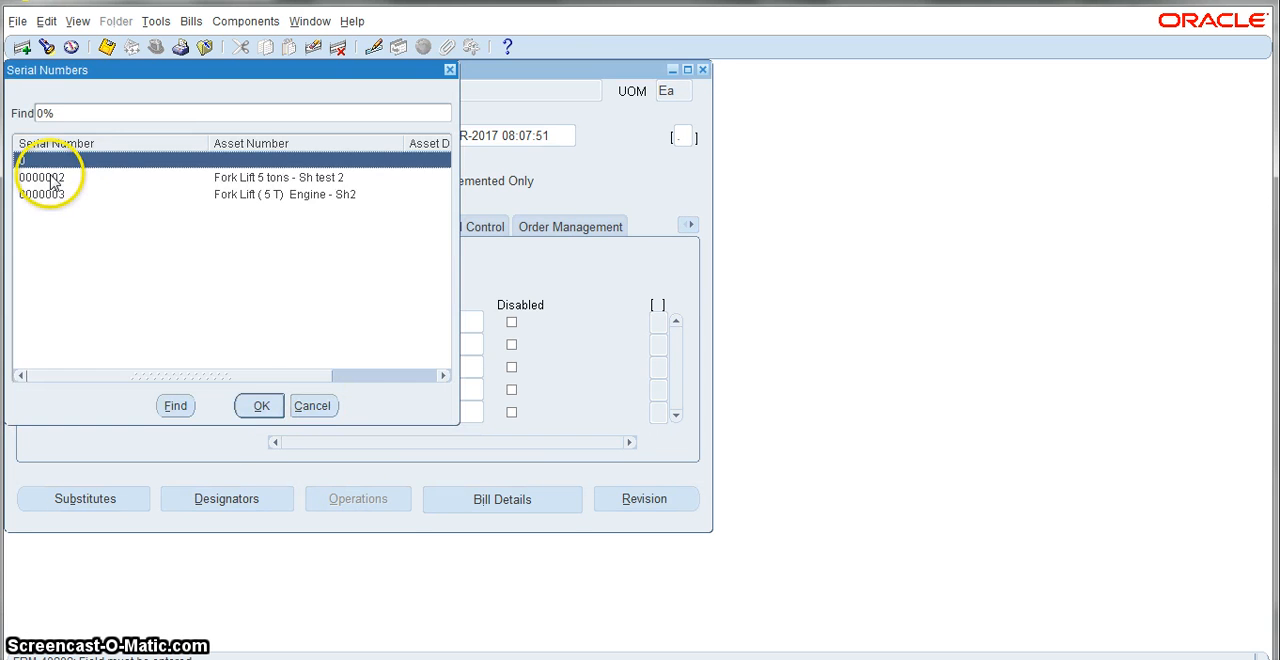
left_click(50, 178)
left_click(50, 178)
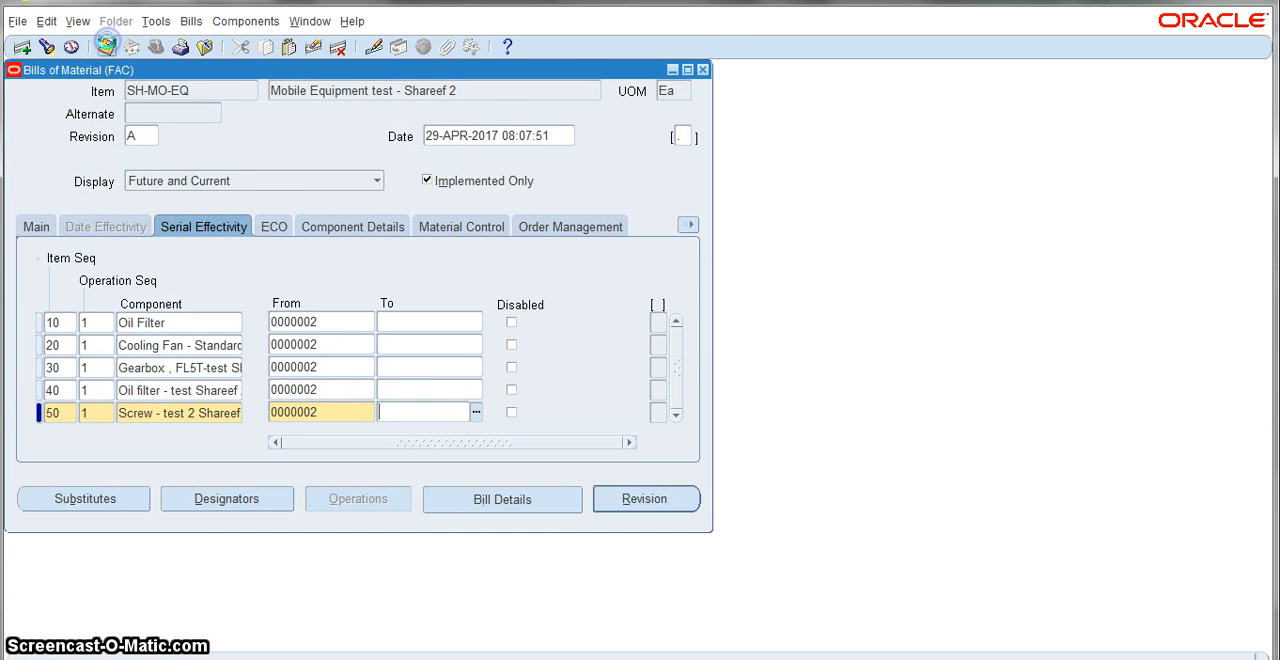
left_click(107, 46)
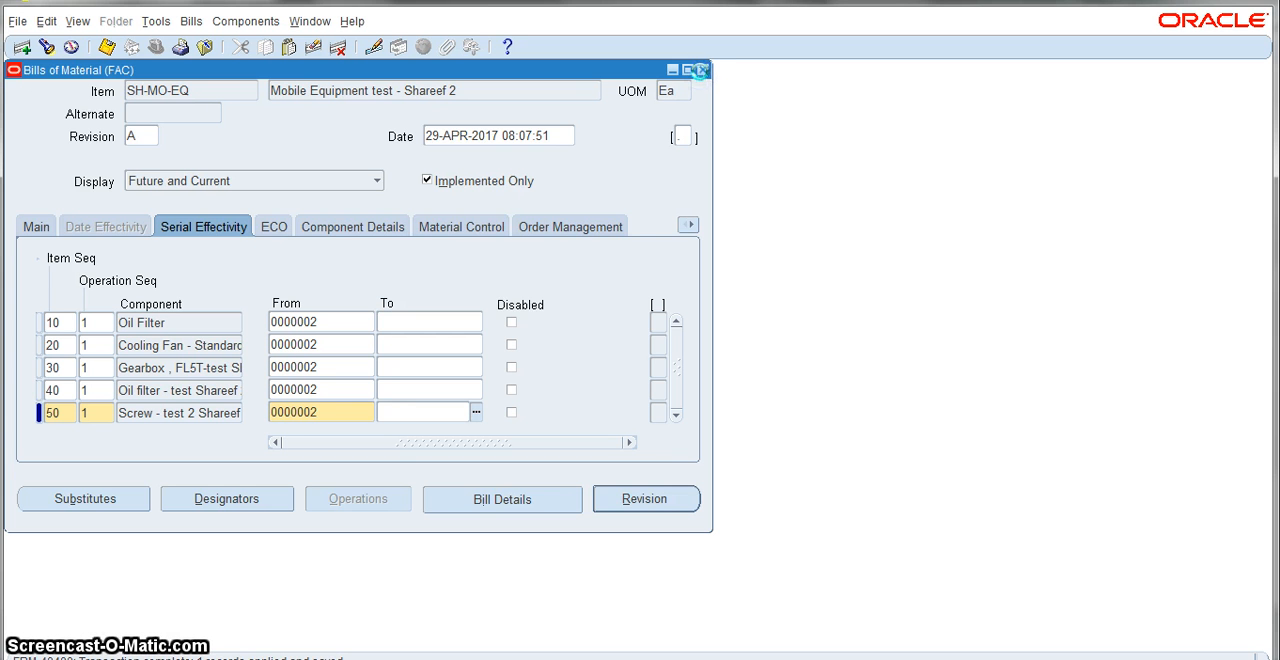
Step: Close the Bills of Material, Bills Summary and Find Bills forms to return to the Navigator
left_click(701, 70)
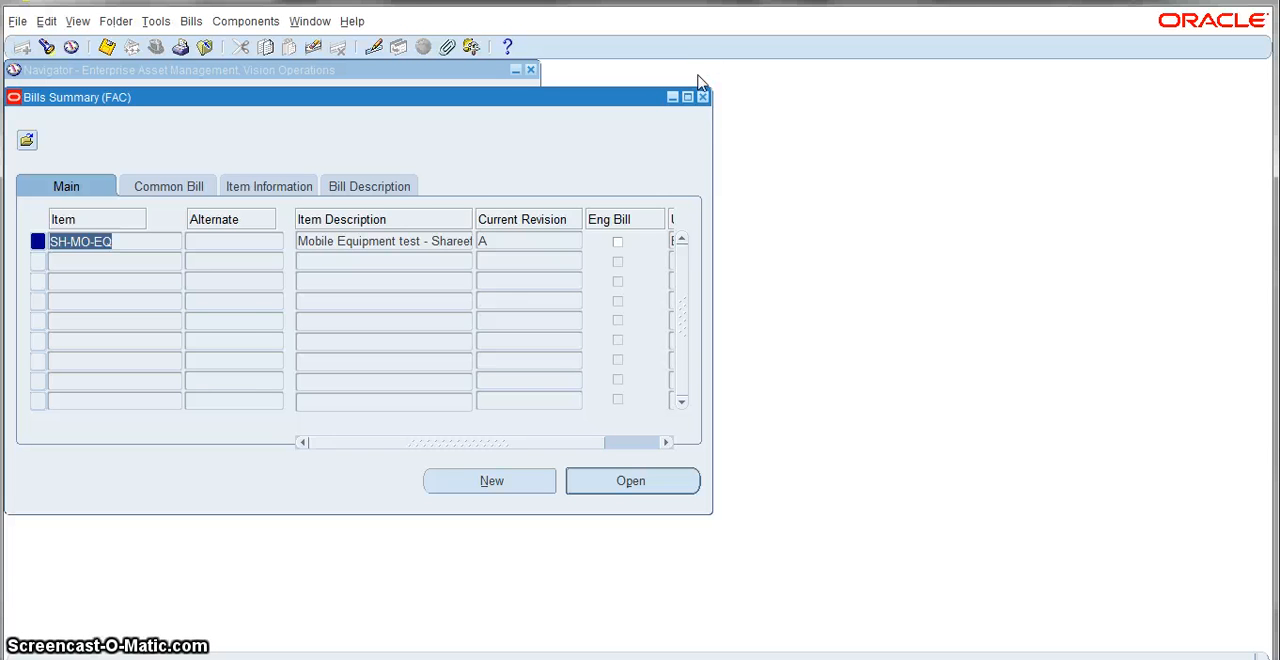
left_click(703, 97)
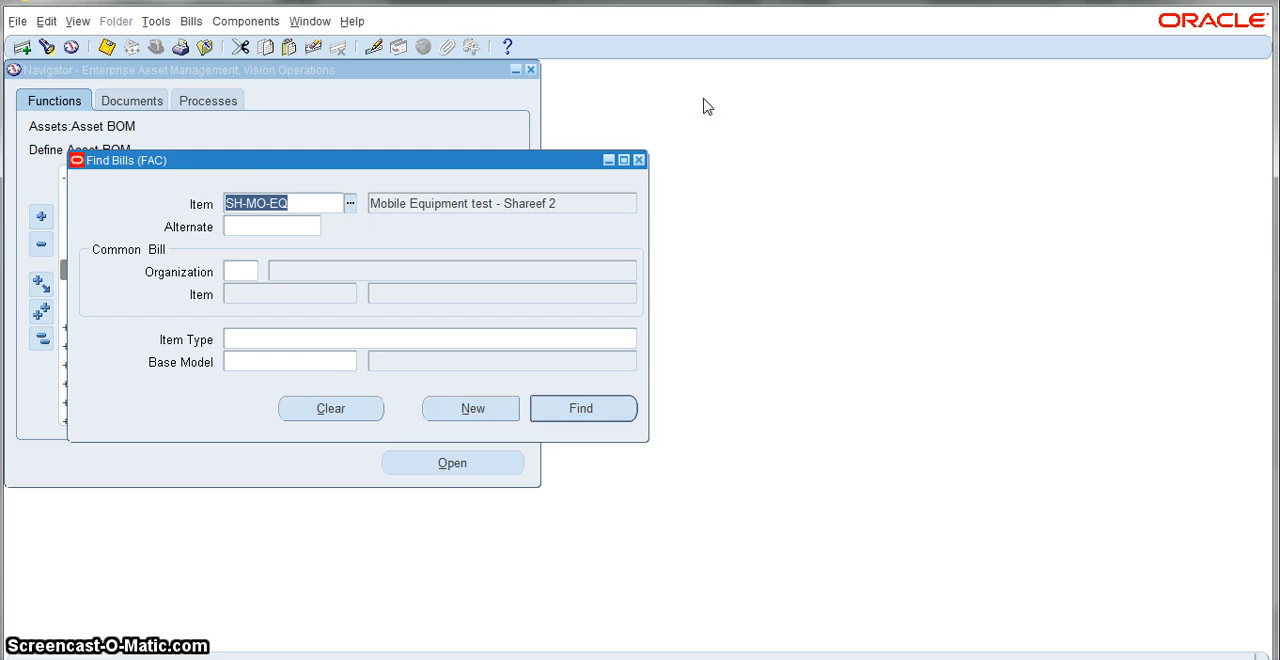
left_click(639, 160)
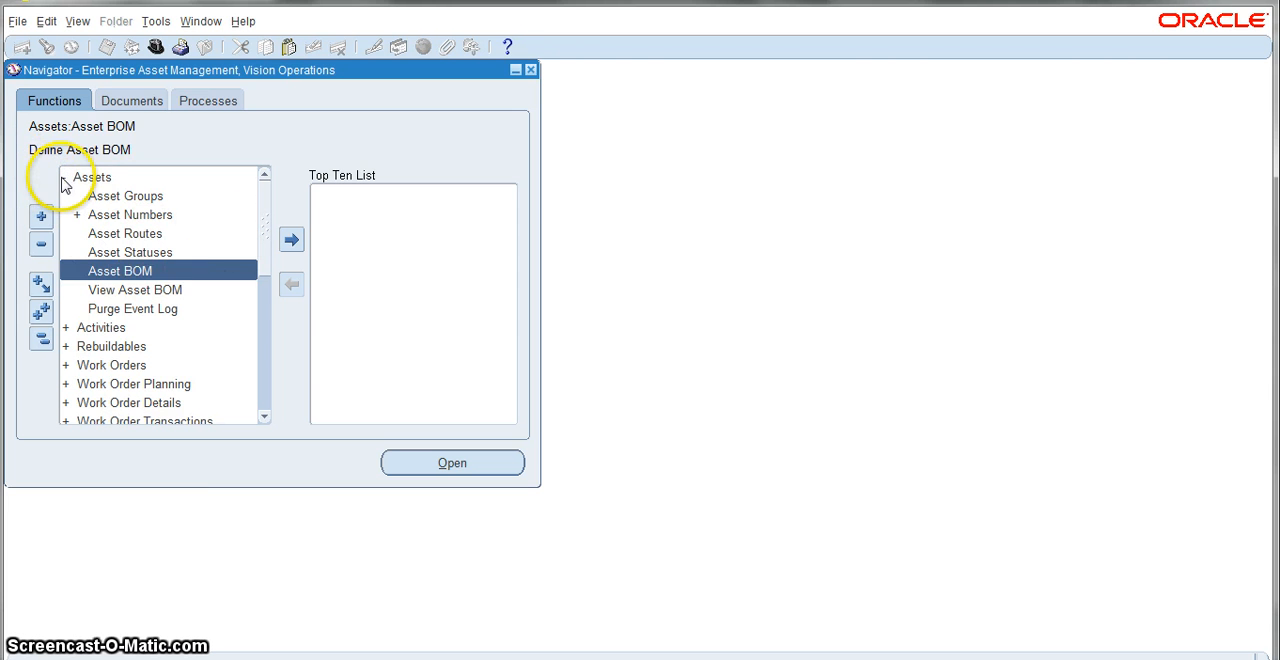
Step: Collapse the Assets functions, expand Meters and open the Meter Definition form
left_click(65, 178)
left_click(65, 177)
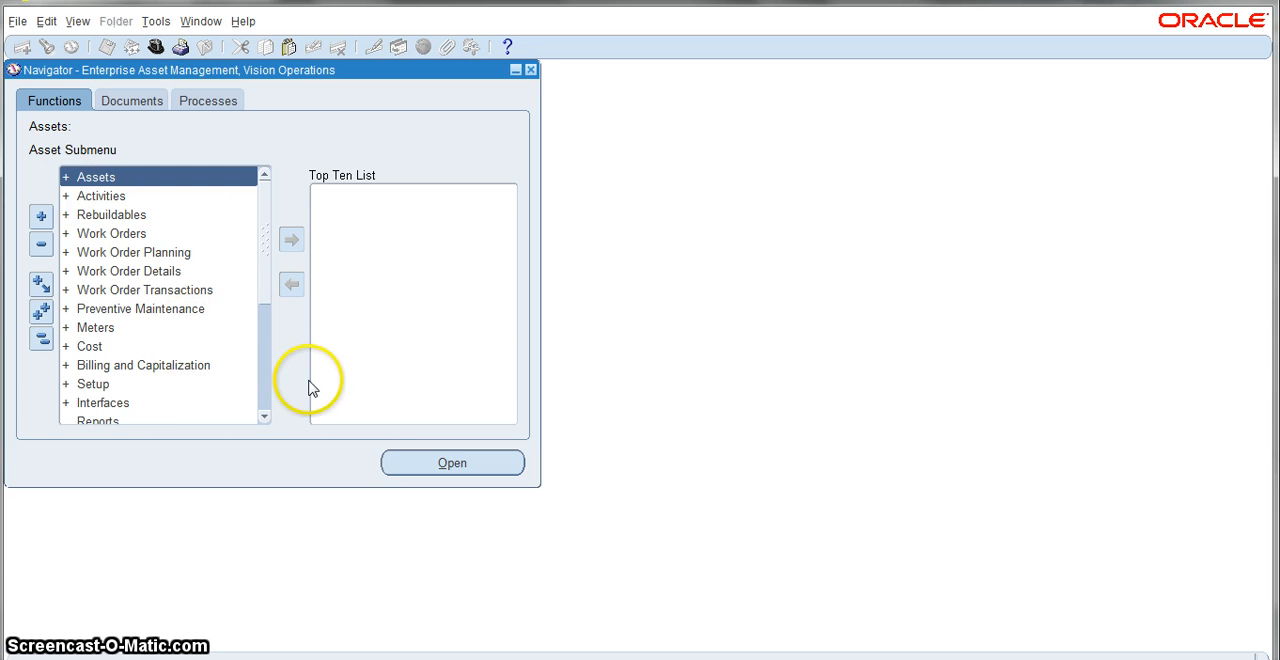
left_click(94, 330)
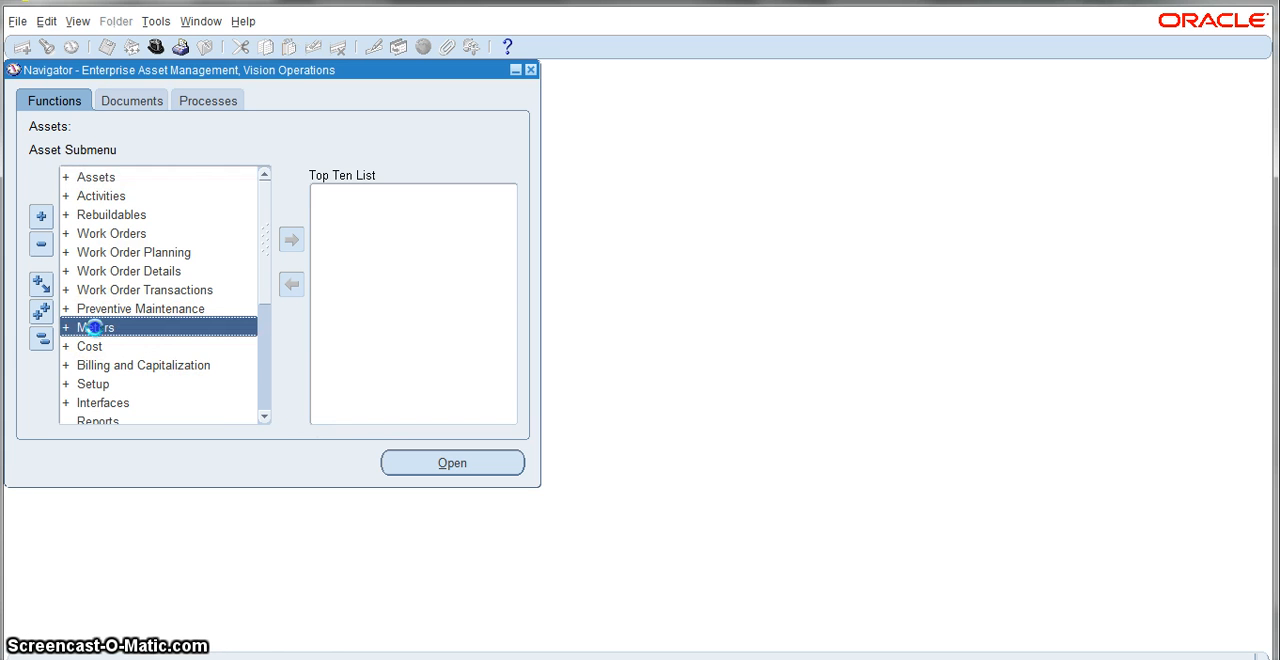
double_click(92, 328)
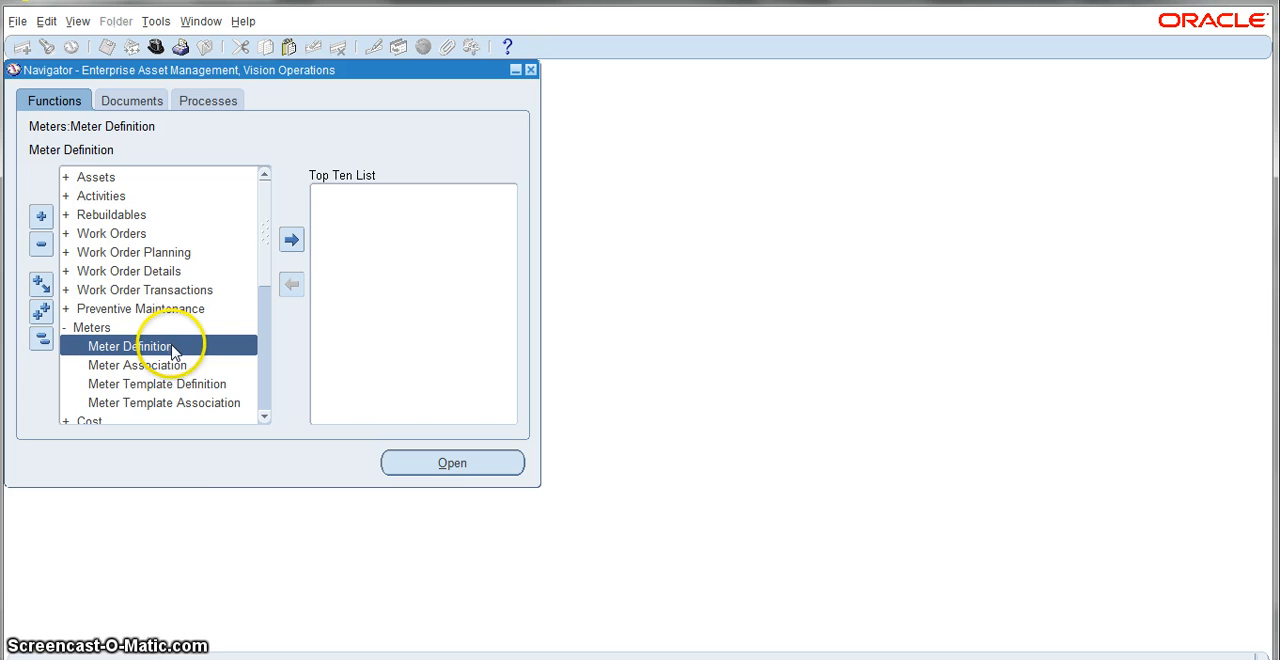
double_click(170, 345)
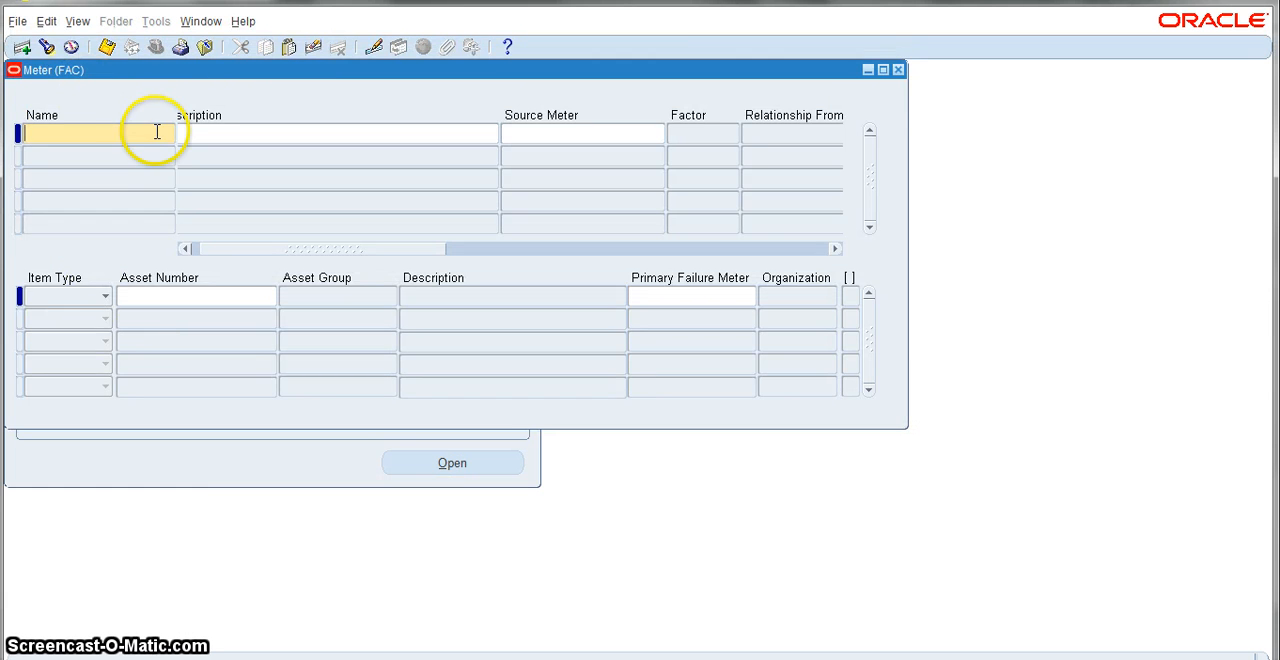
Step: Enter a new meter named Odometer with the description "Odometer for FL 5 tons , SH test 2"
left_click(108, 132)
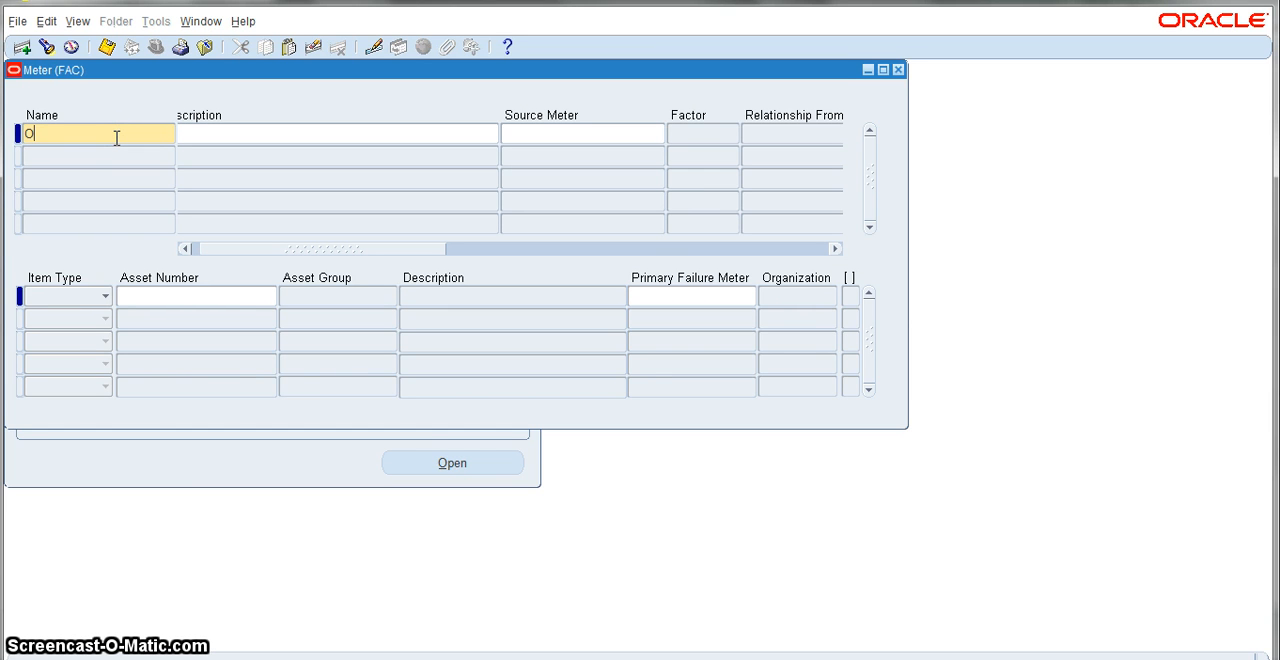
type("Odometer")
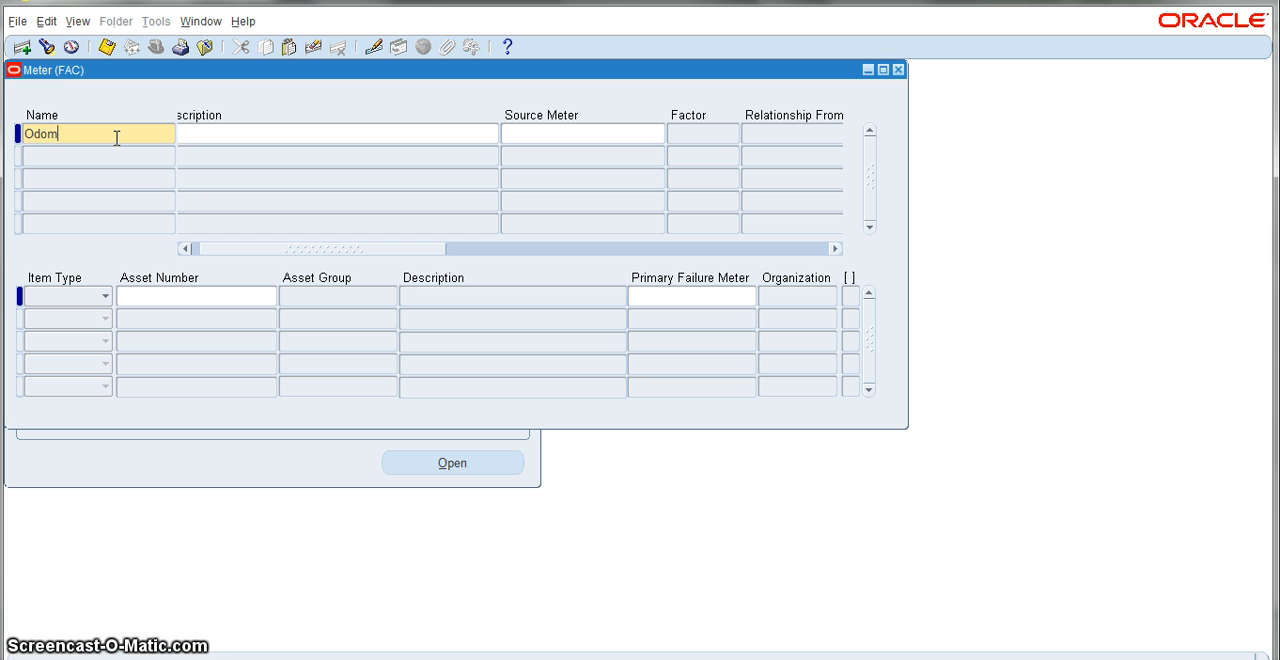
left_click(214, 131)
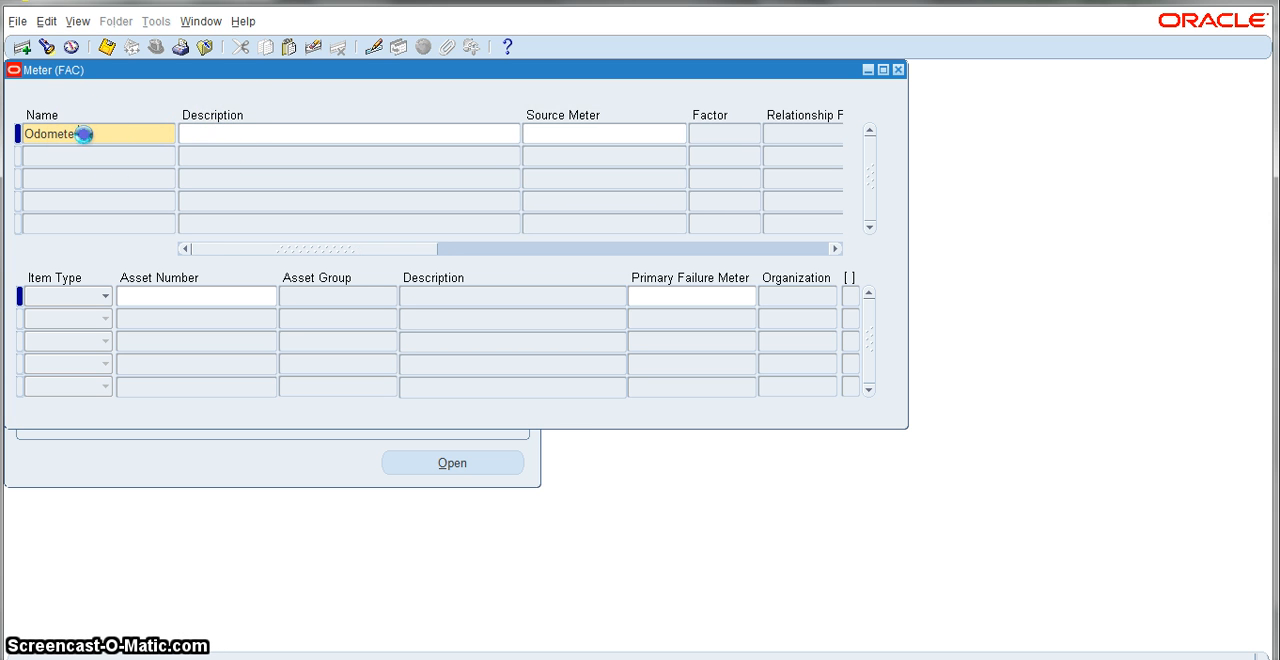
left_click_drag(24, 133, 85, 133)
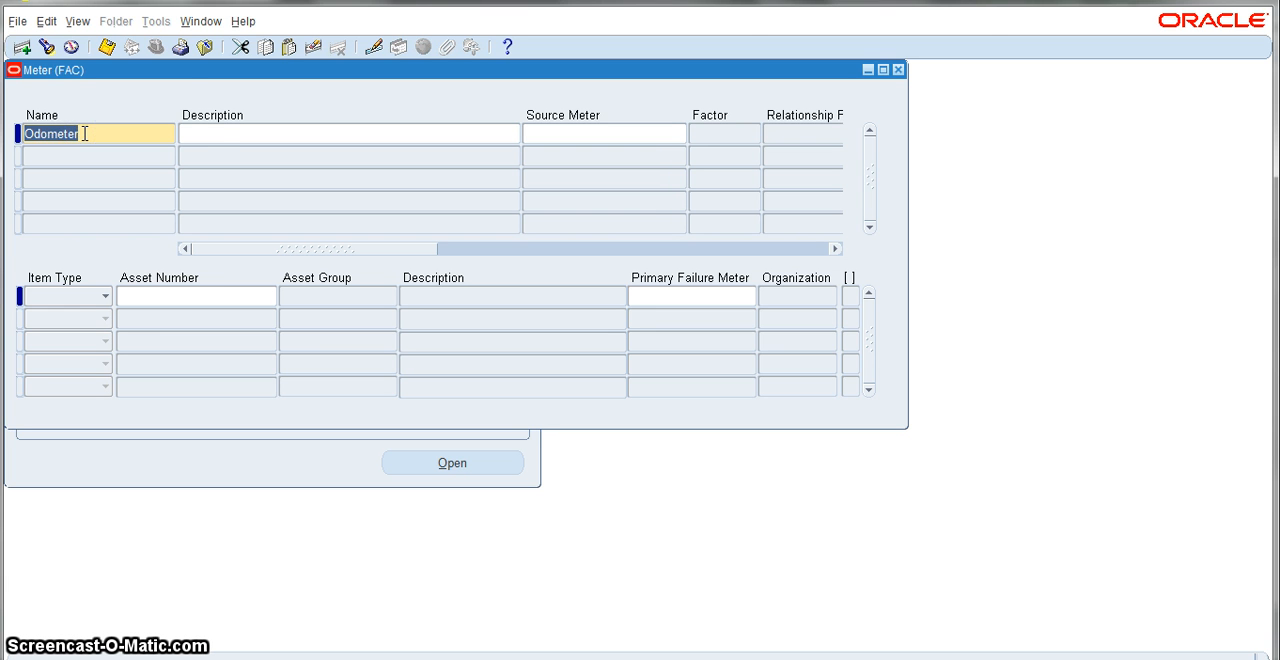
left_click(186, 131)
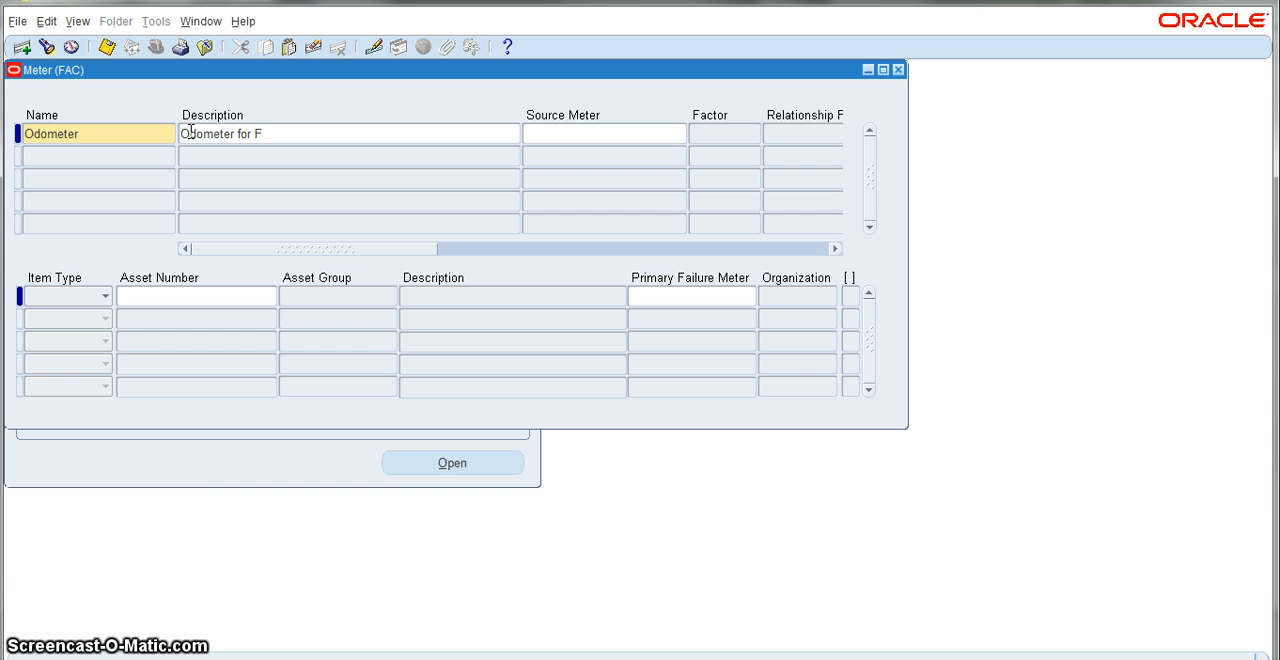
type("L 5 tons ,")
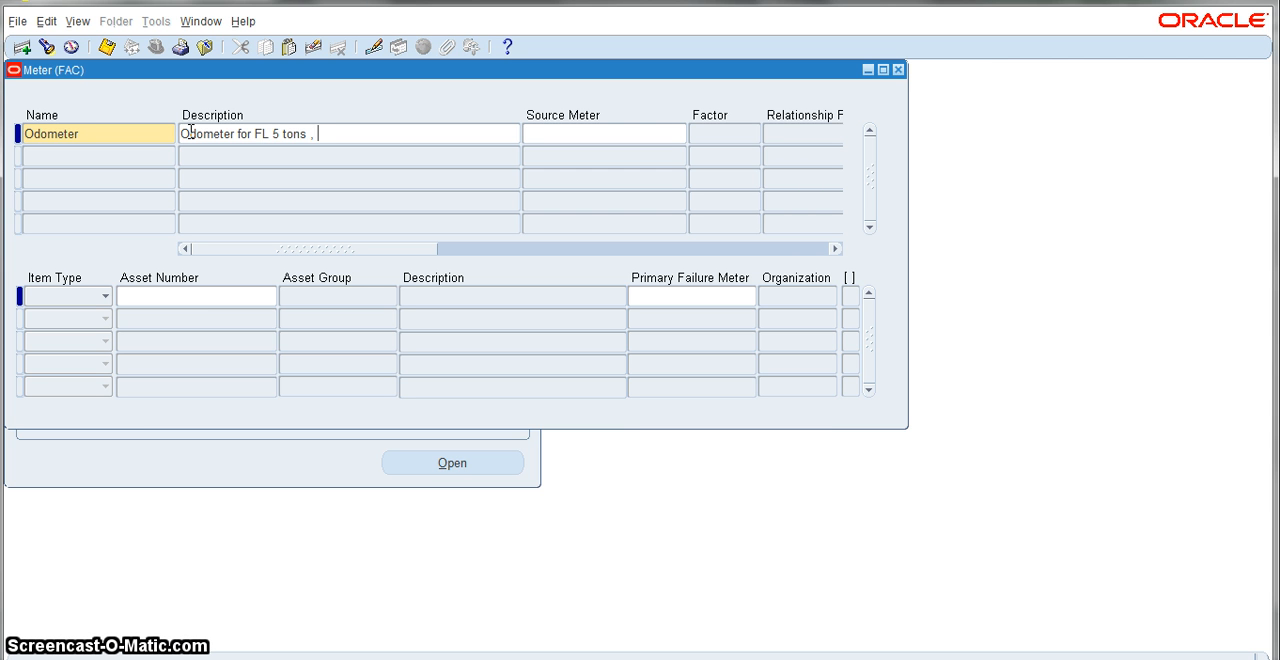
type(" SH test 2")
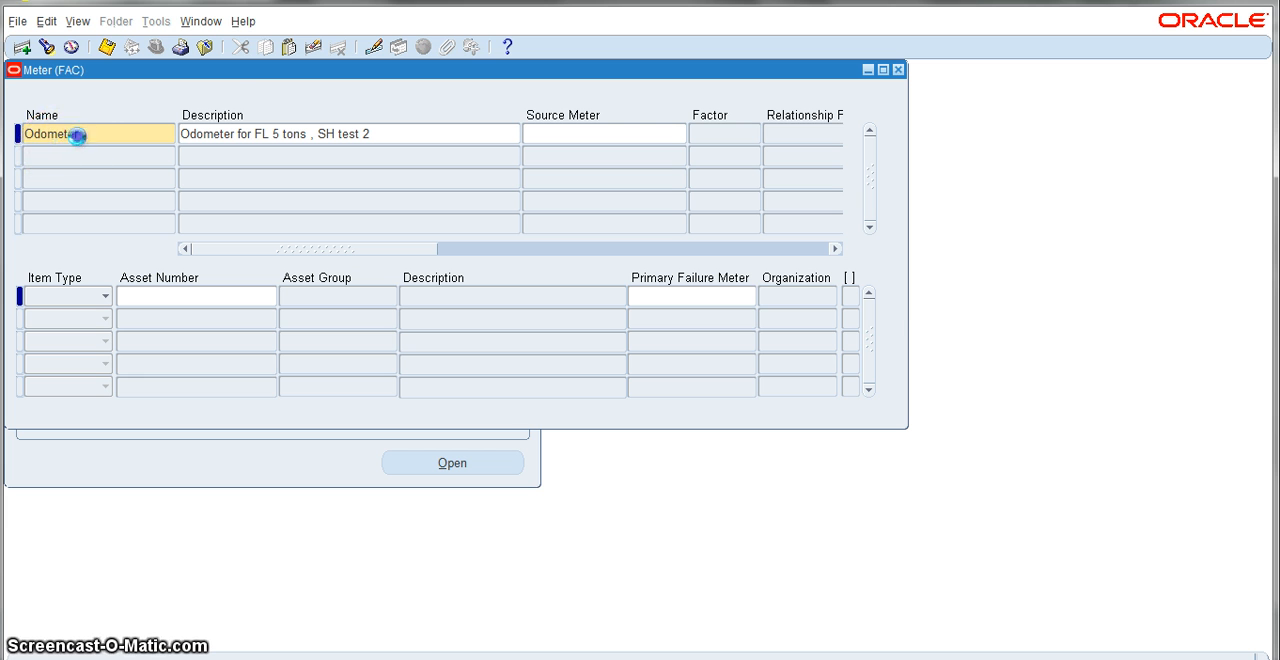
Step: Extend the new meter's name to Odometer-sh test2
double_click(79, 136)
left_click(79, 136)
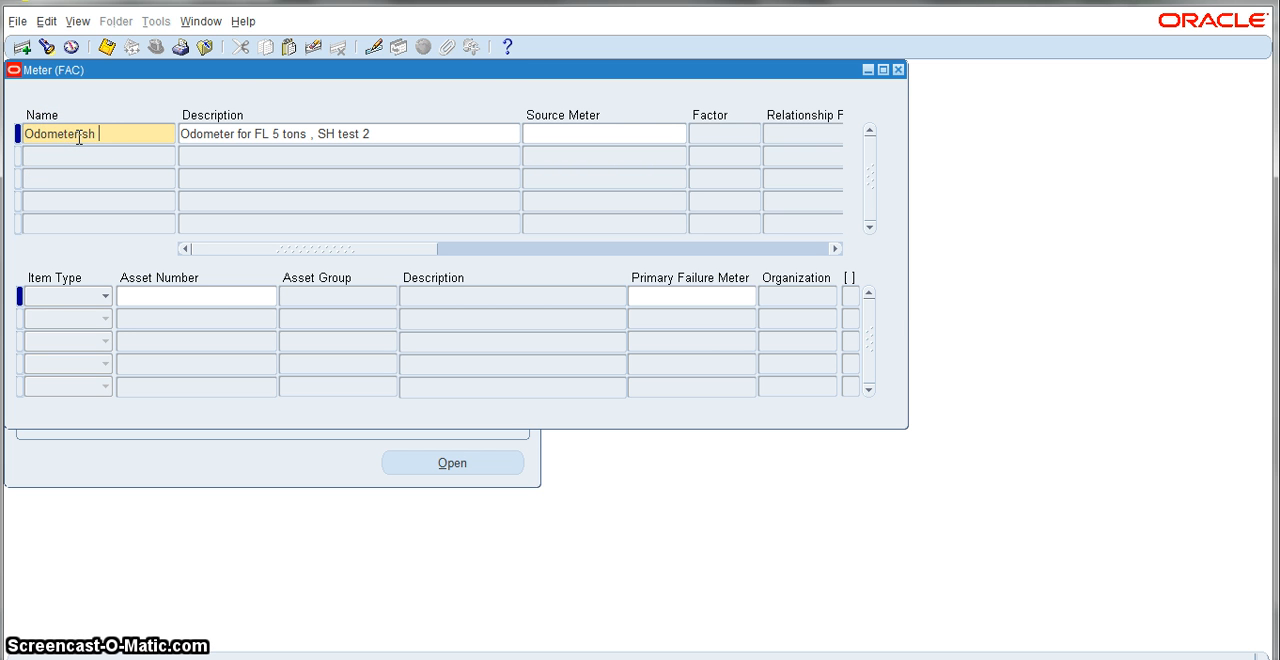
type("-sh test2")
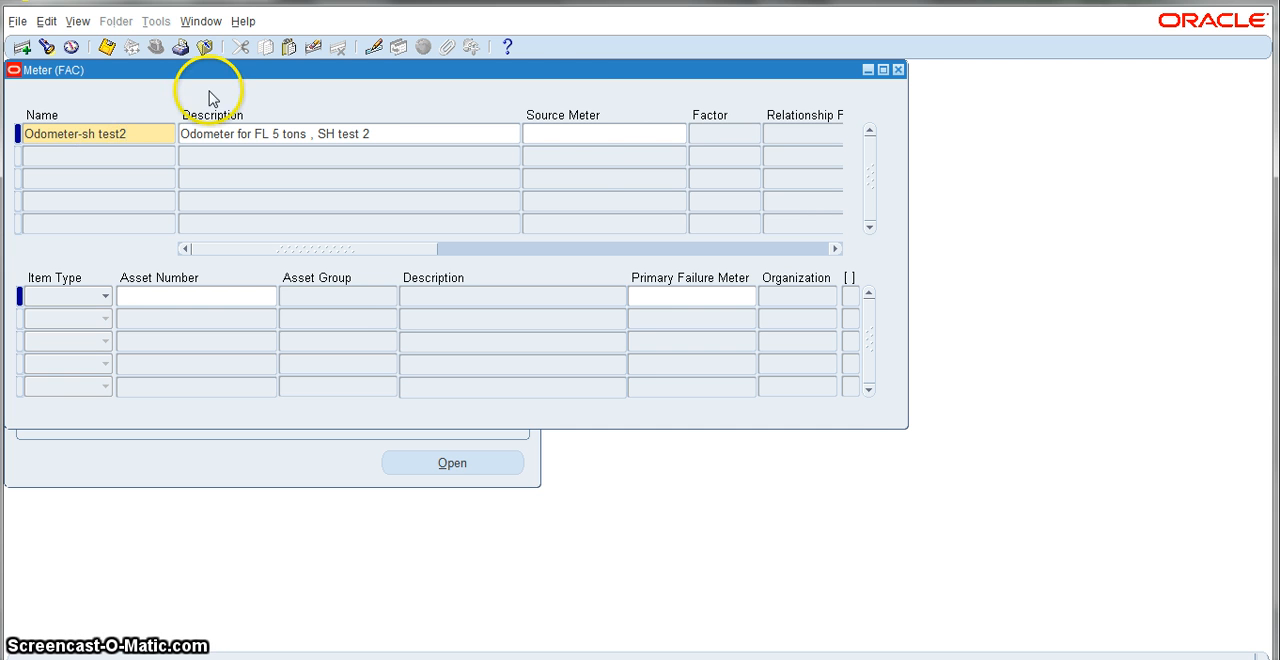
Step: Set the meter's unit of measure to KM (Kilometer), searching the units for %km
left_click(605, 133)
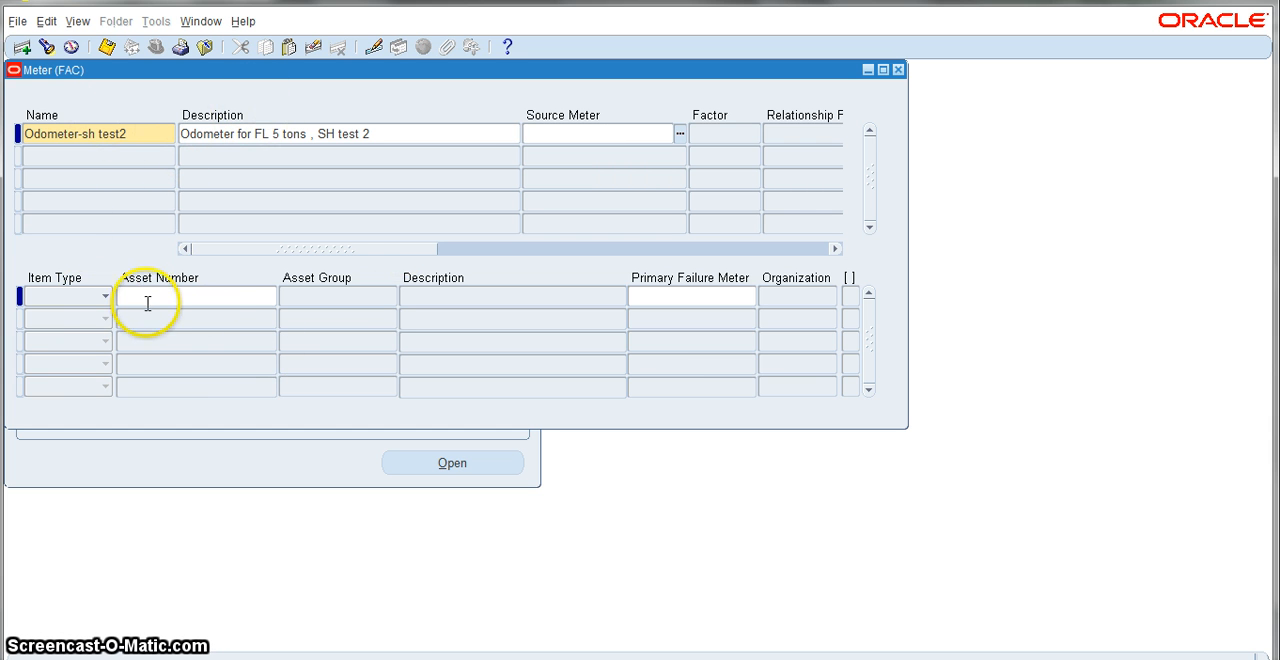
left_click(193, 295)
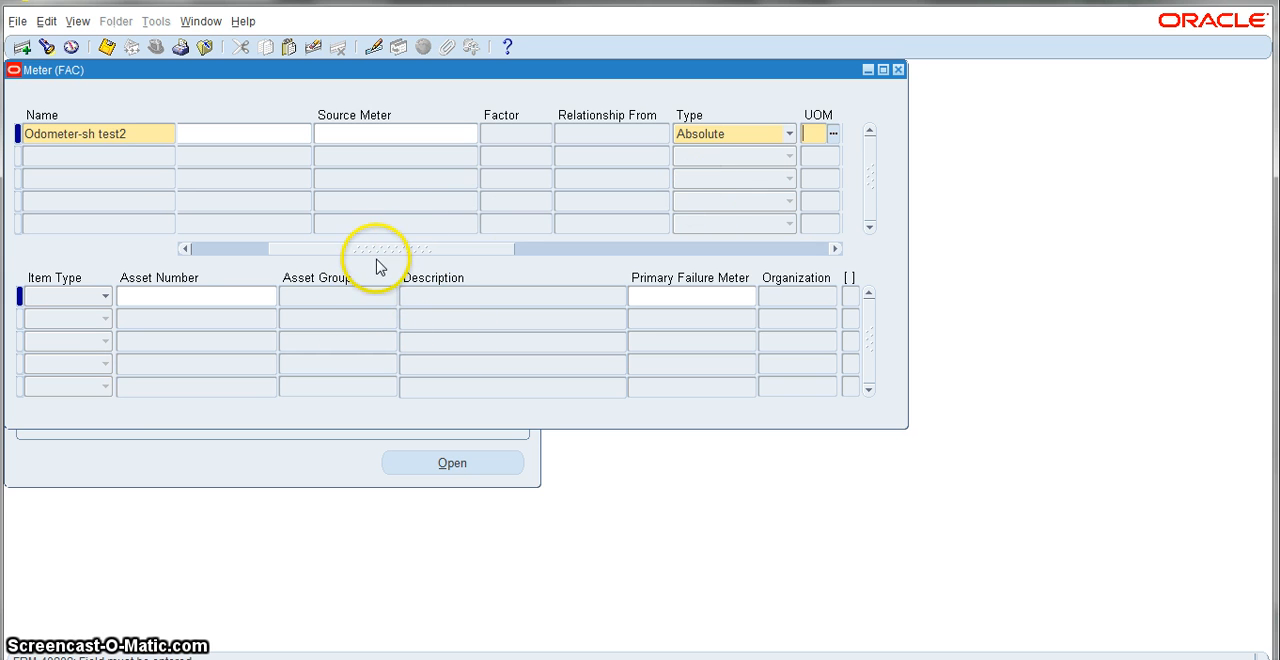
left_click_drag(400, 249, 491, 257)
left_click(577, 134)
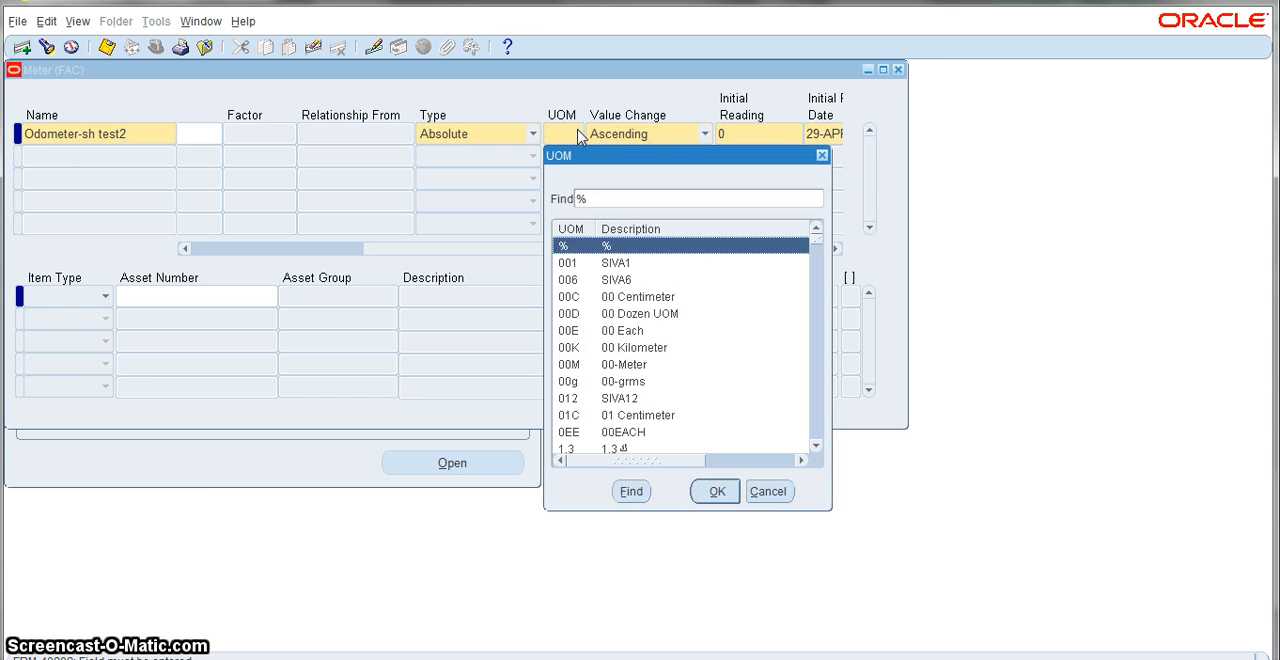
left_click(598, 202)
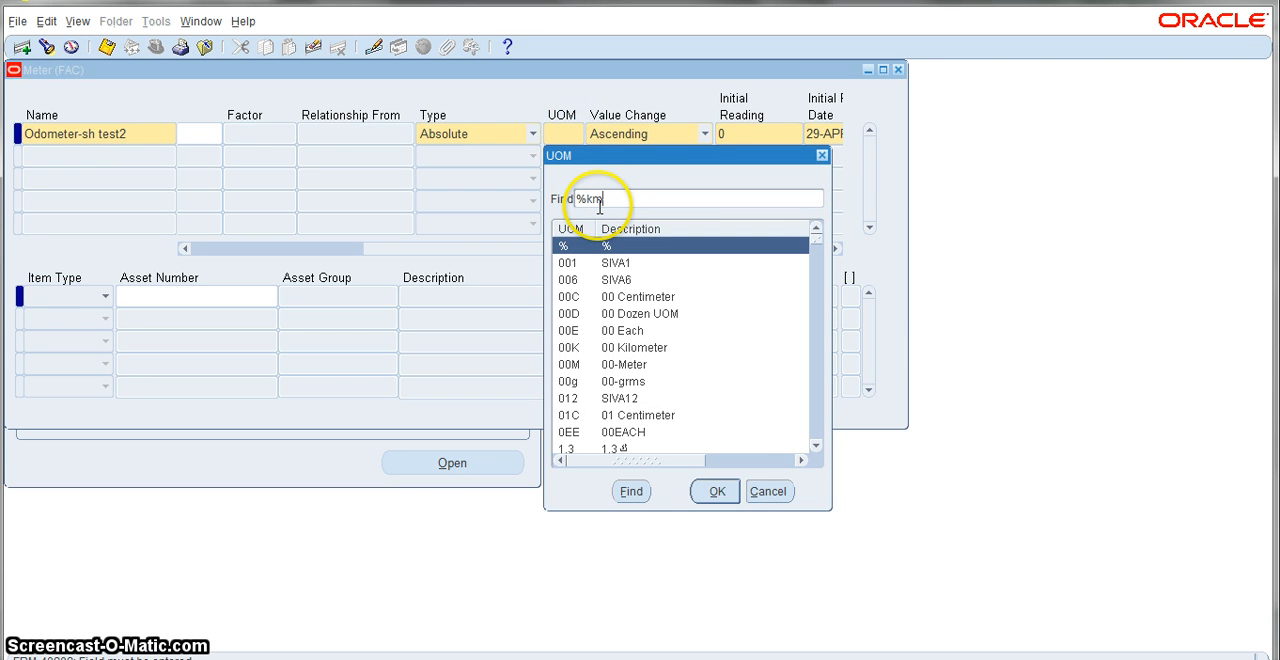
left_click(631, 491)
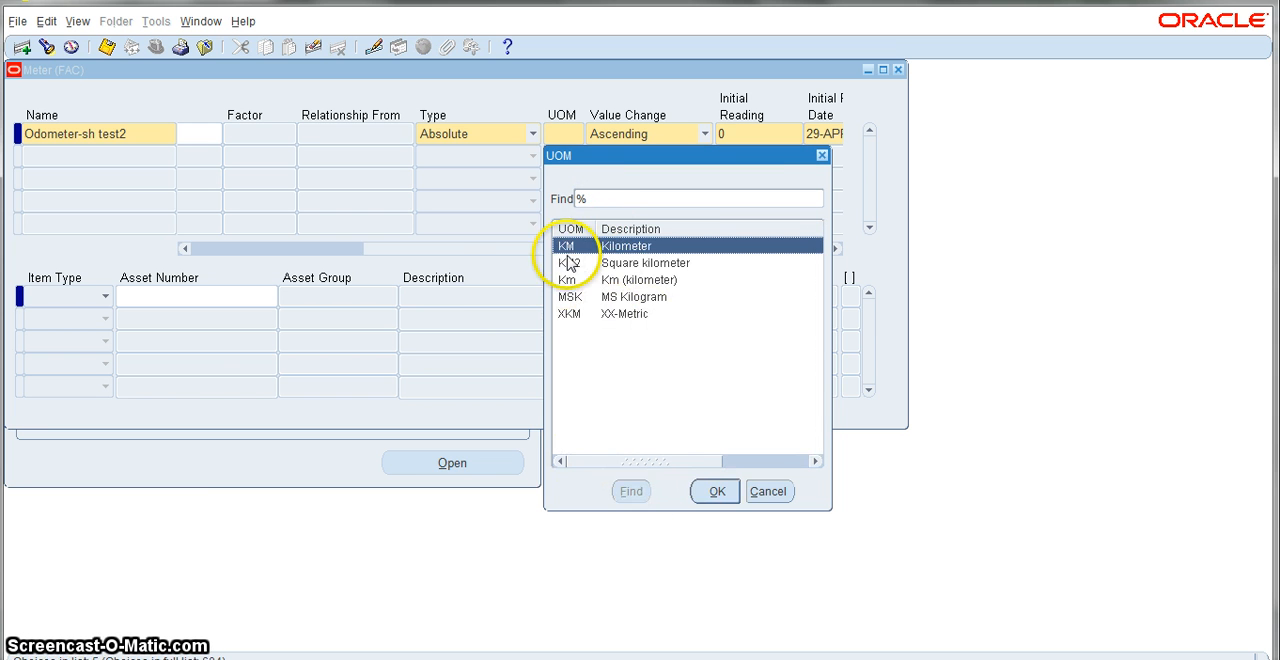
double_click(565, 248)
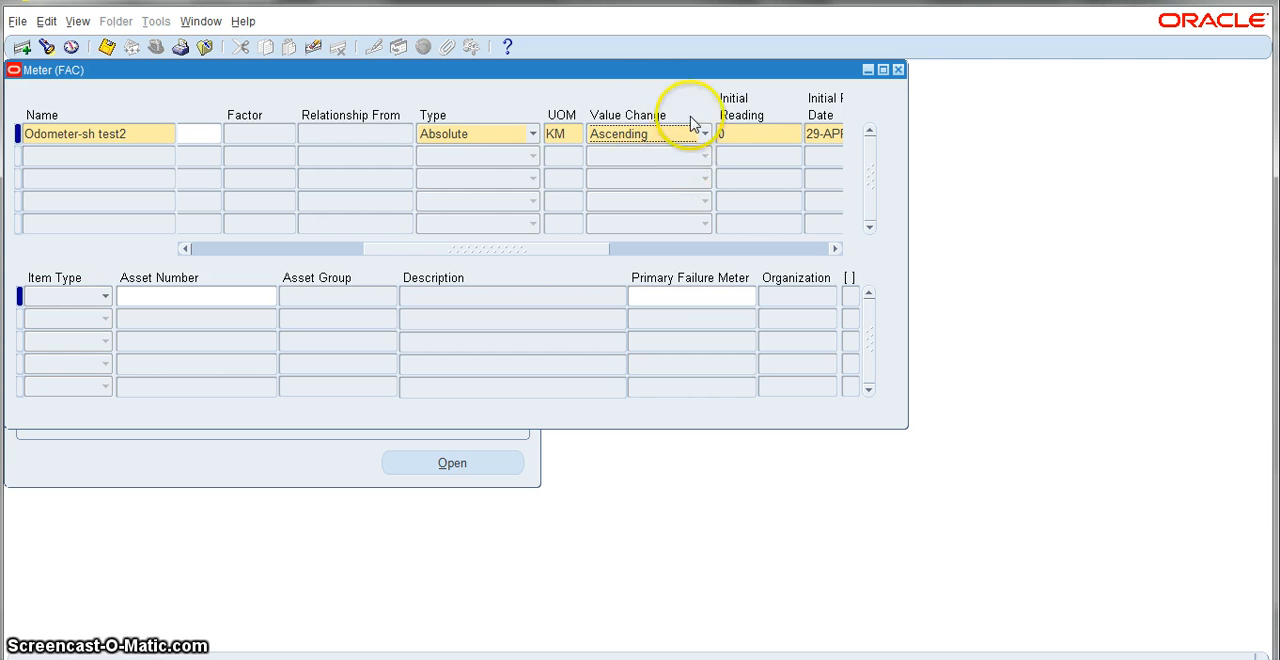
Step: Set the meter's rate per day to .125 and its number of past readings to 3
left_click_drag(527, 250, 708, 251)
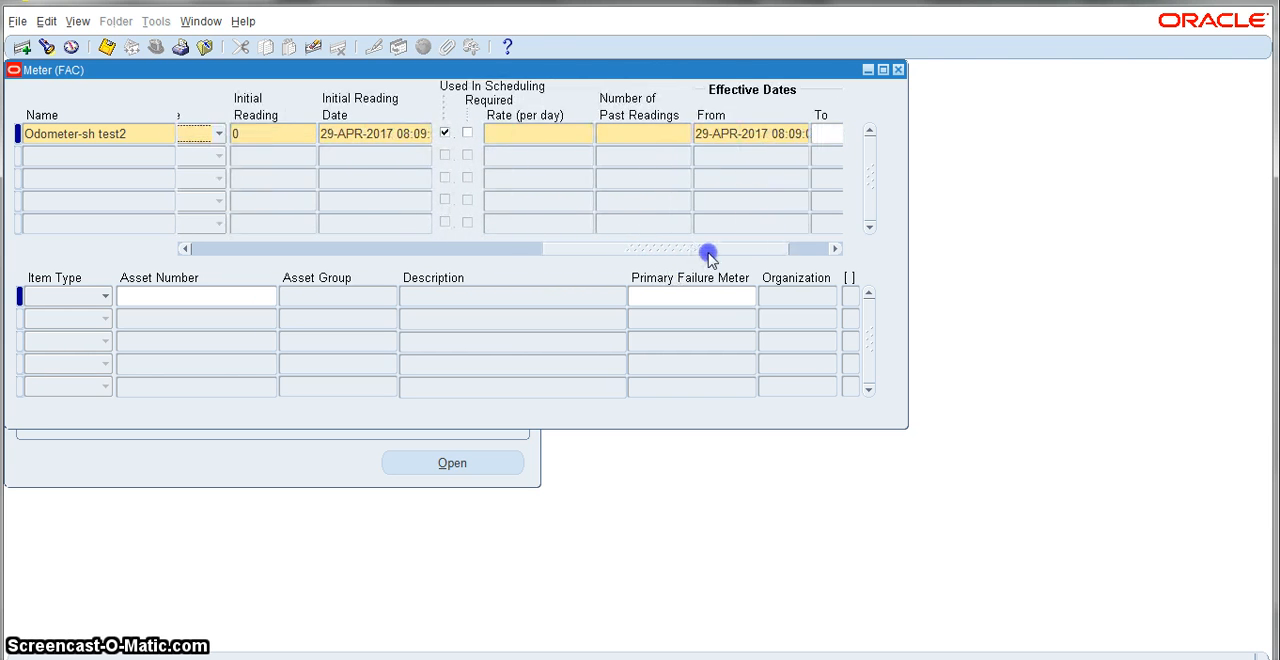
left_click(568, 133)
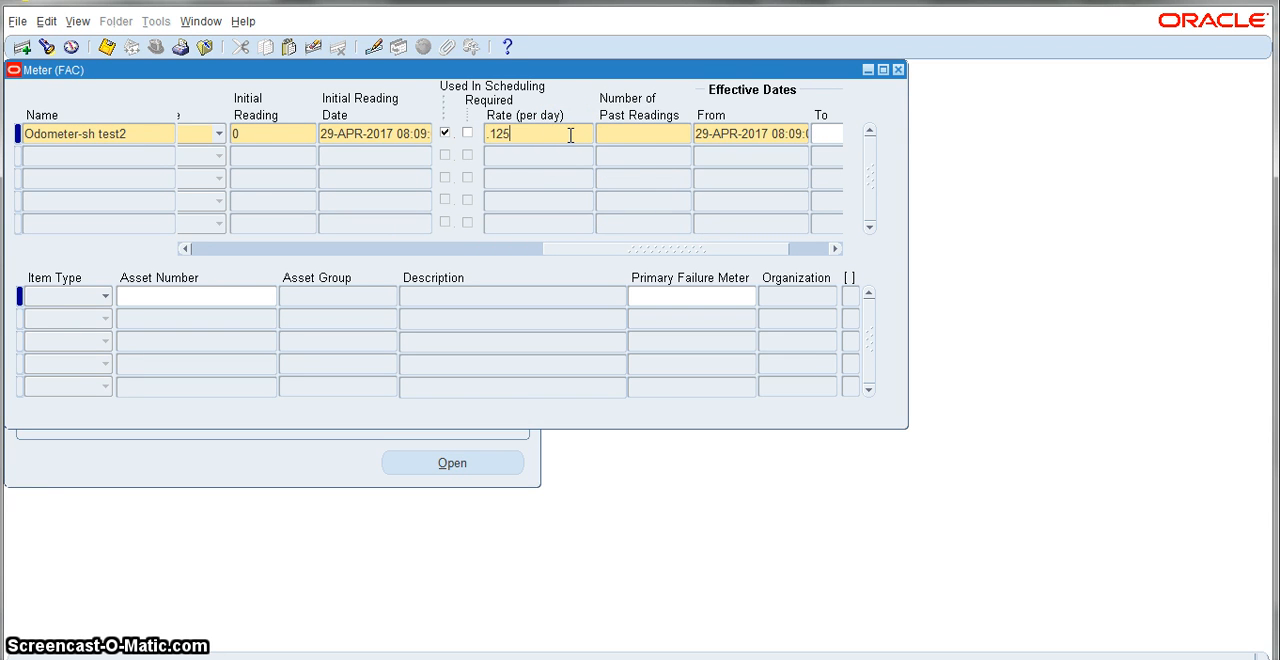
type(".125")
left_click(622, 138)
type("3")
Step: Associate the meter with the capital asset Fork Lift ( 5 T) Engine - Sh2, searching the asset numbers for %sh
left_click_drag(569, 251, 245, 277)
left_click(186, 304)
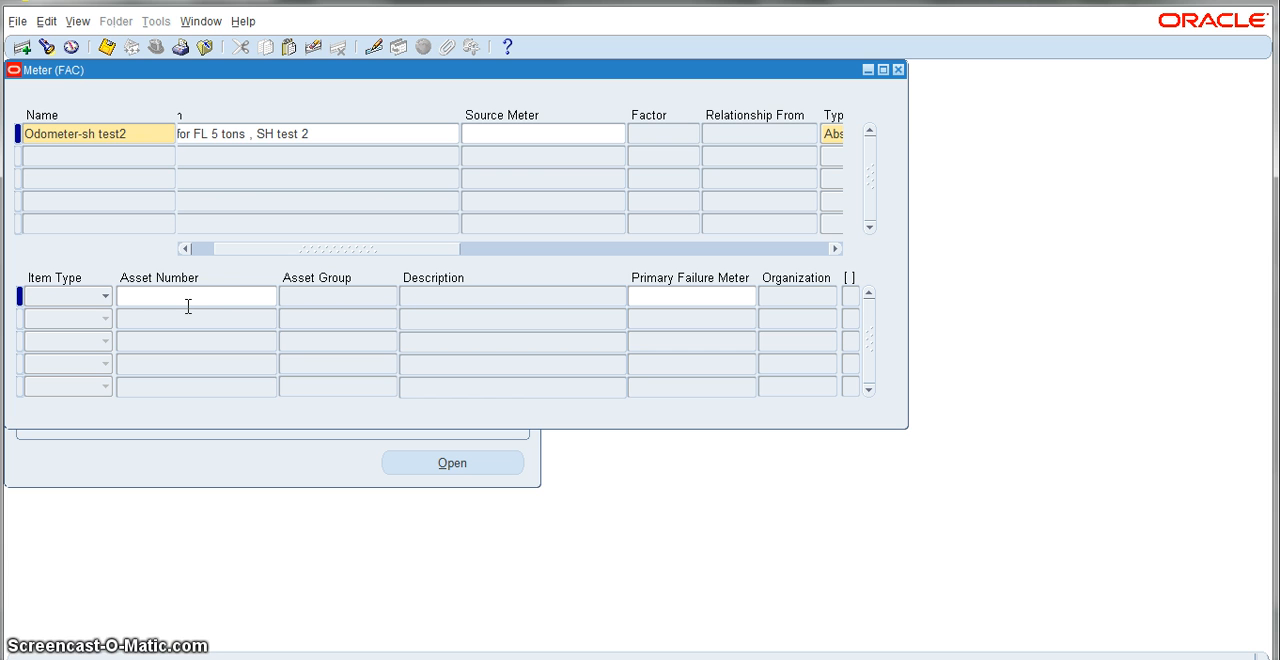
left_click(188, 306)
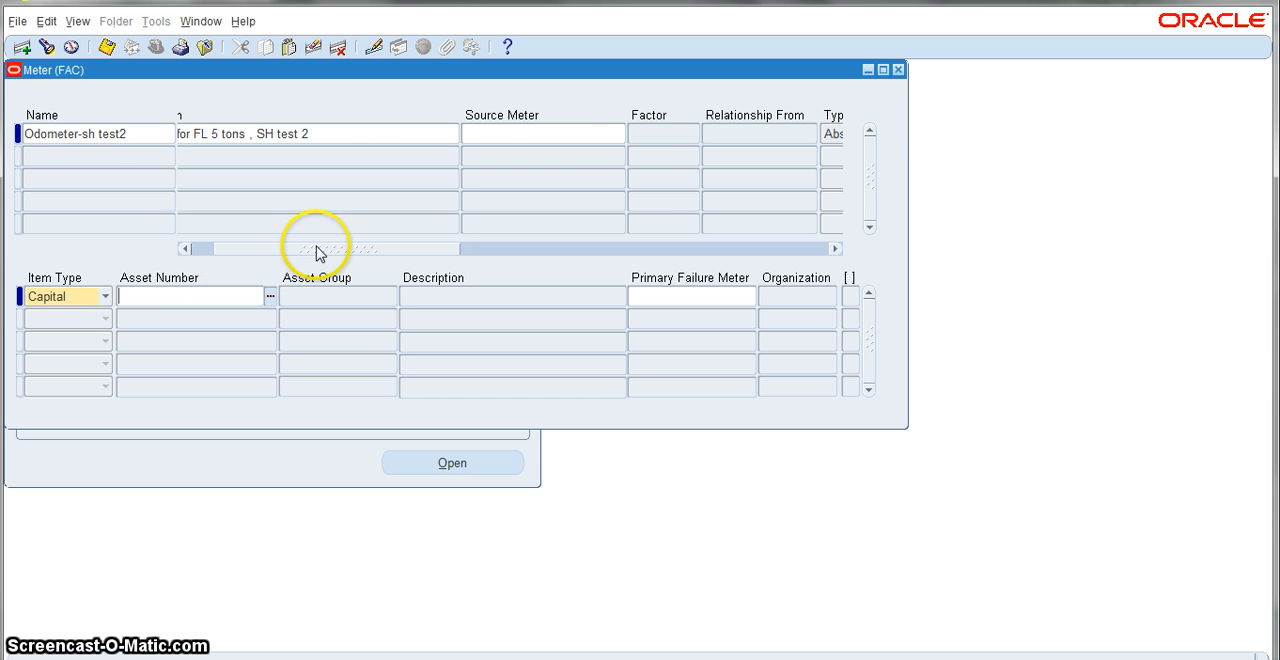
left_click_drag(314, 251, 182, 362)
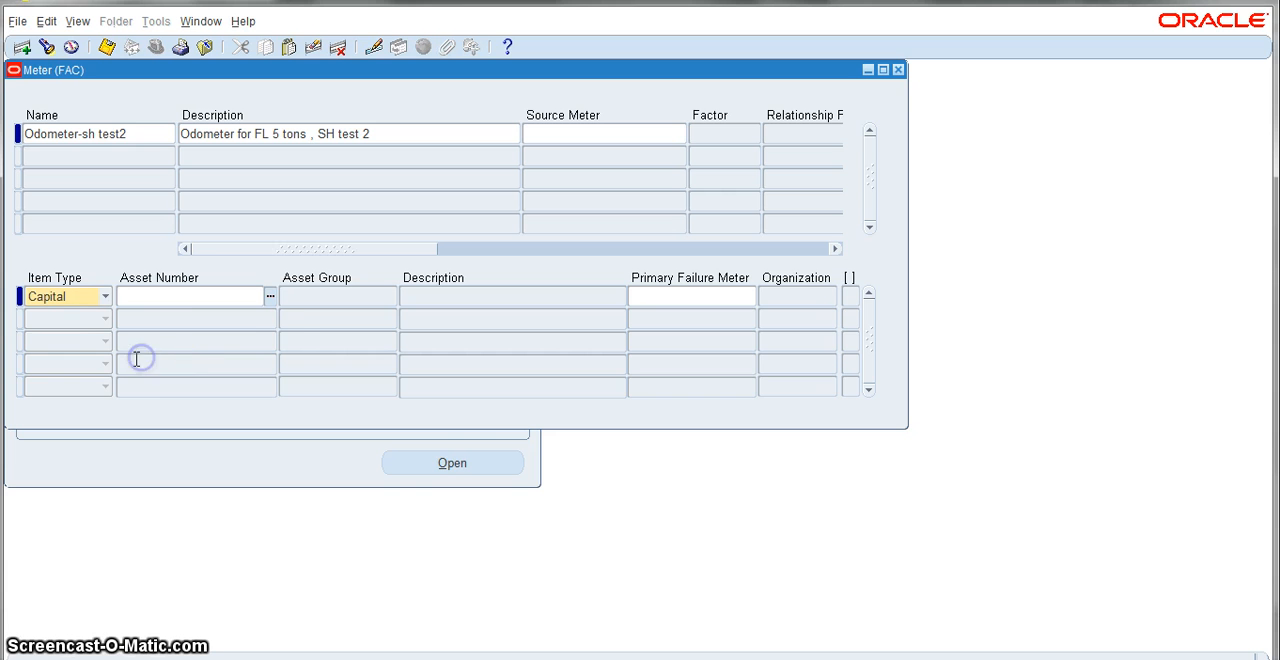
left_click(272, 300)
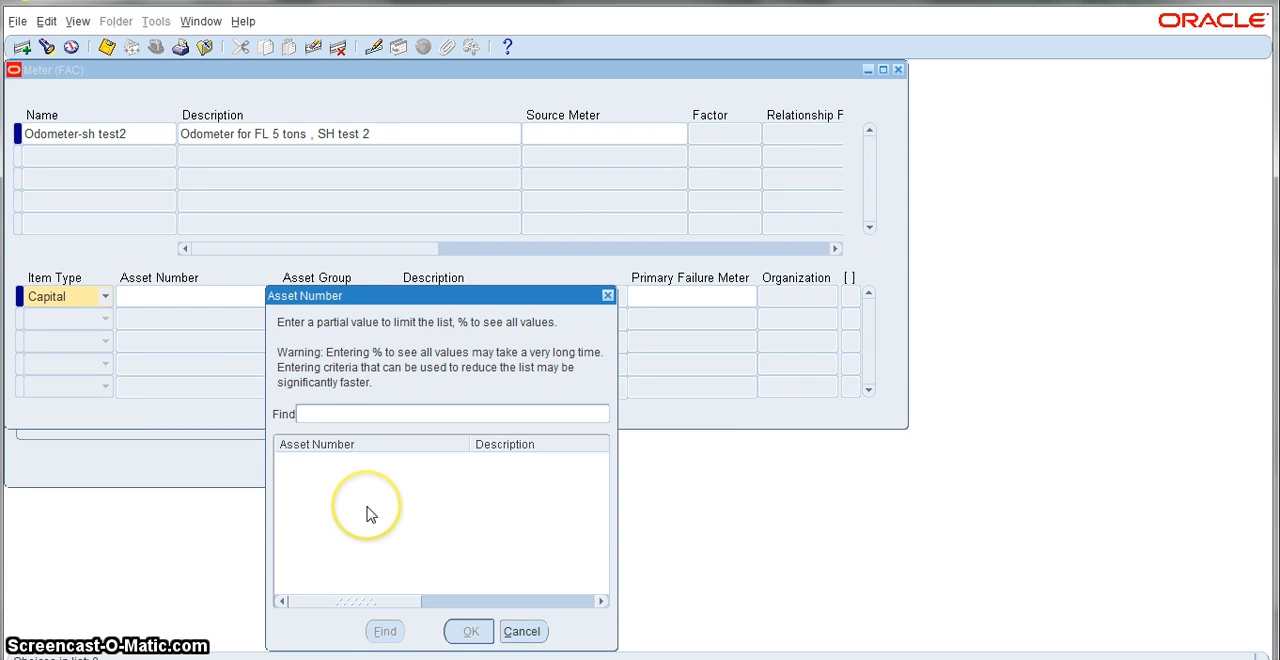
type("%sh")
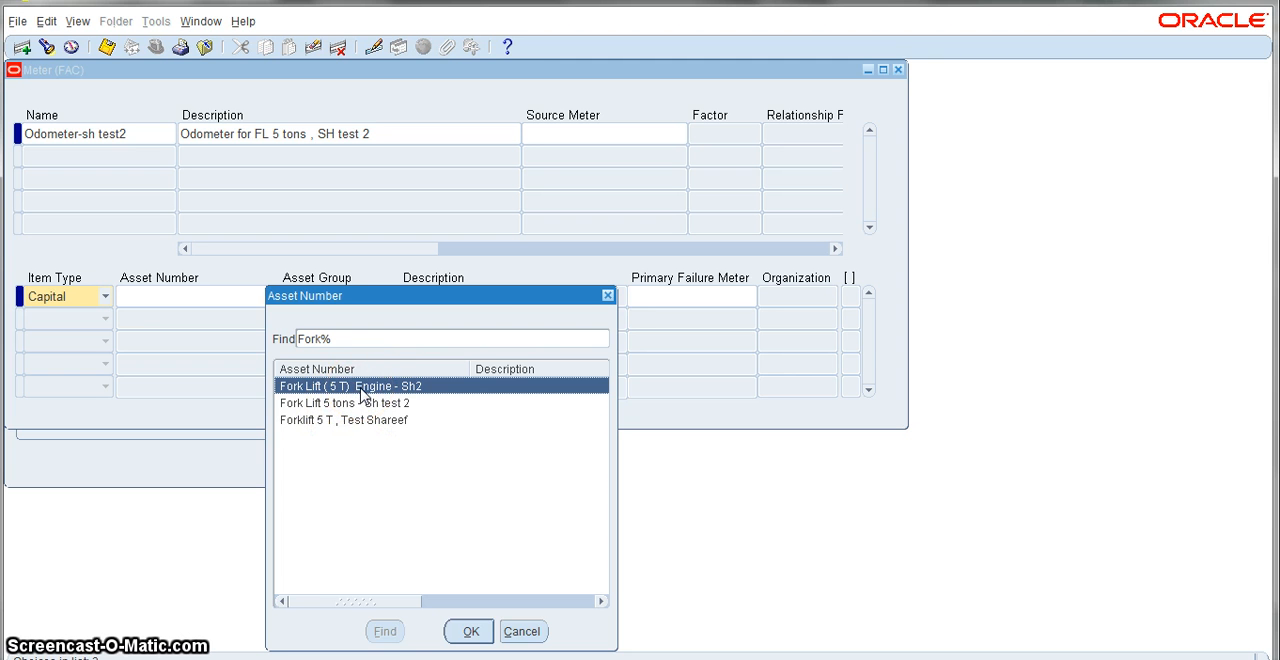
double_click(360, 388)
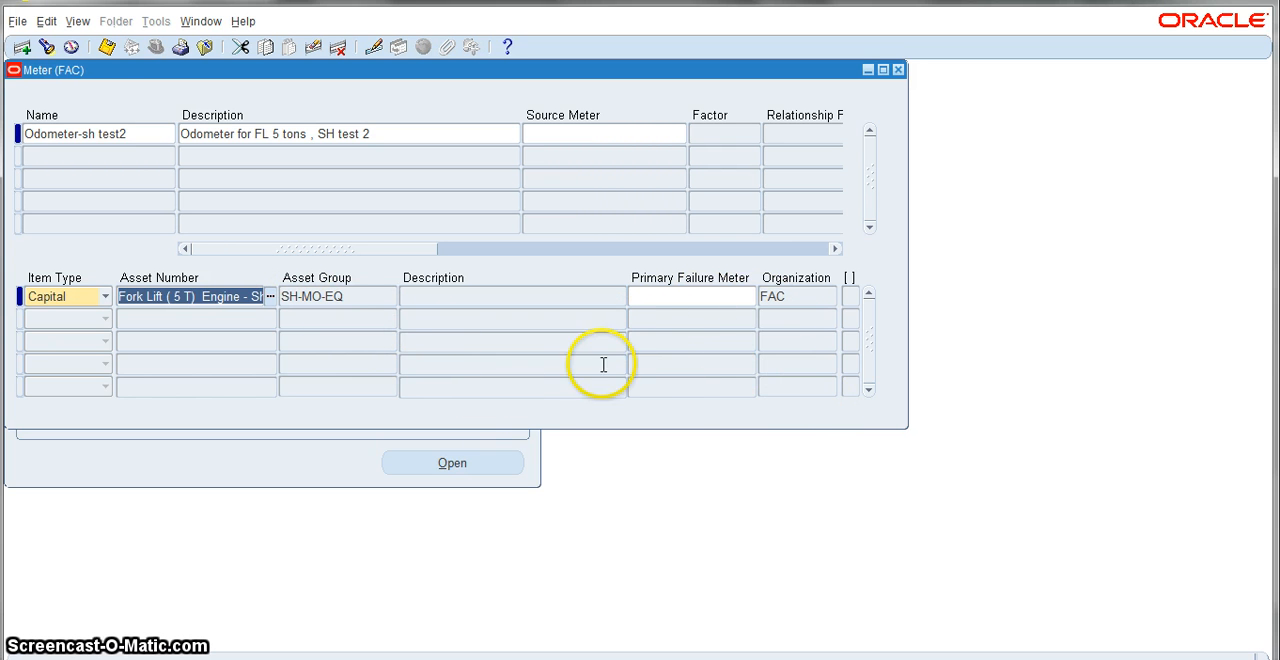
Step: Save the meter with its asset association, close the Meter form and collapse the Meters functions
left_click(107, 47)
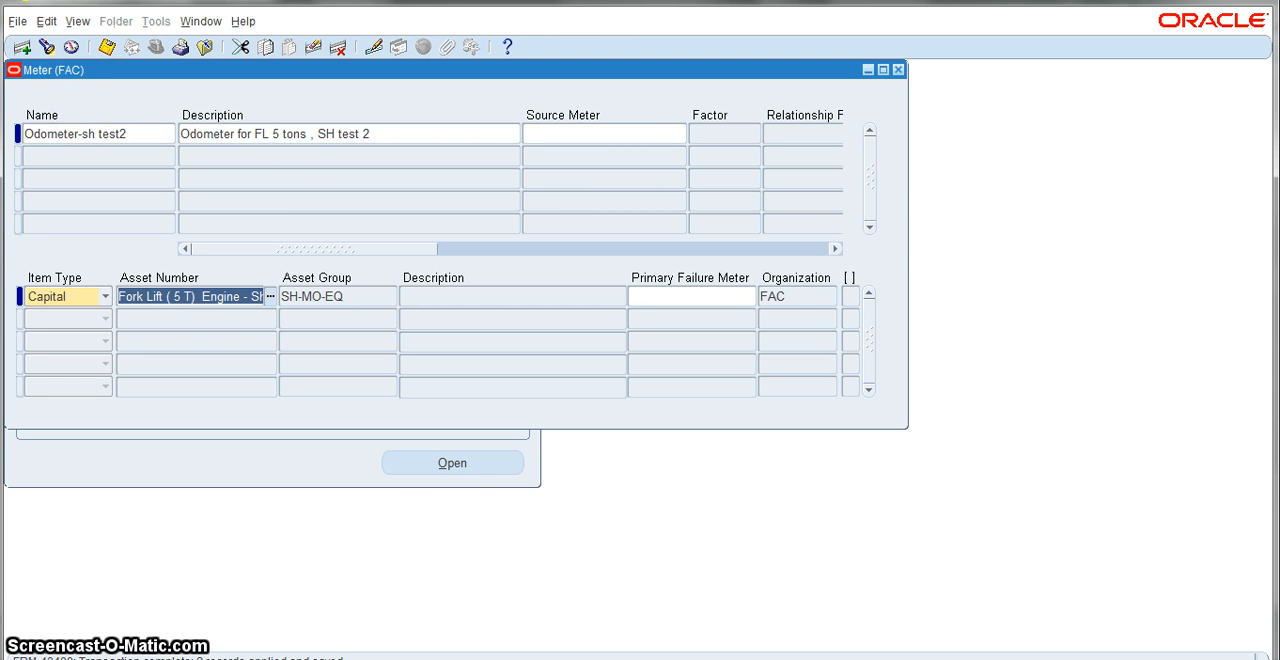
left_click(1215, 2)
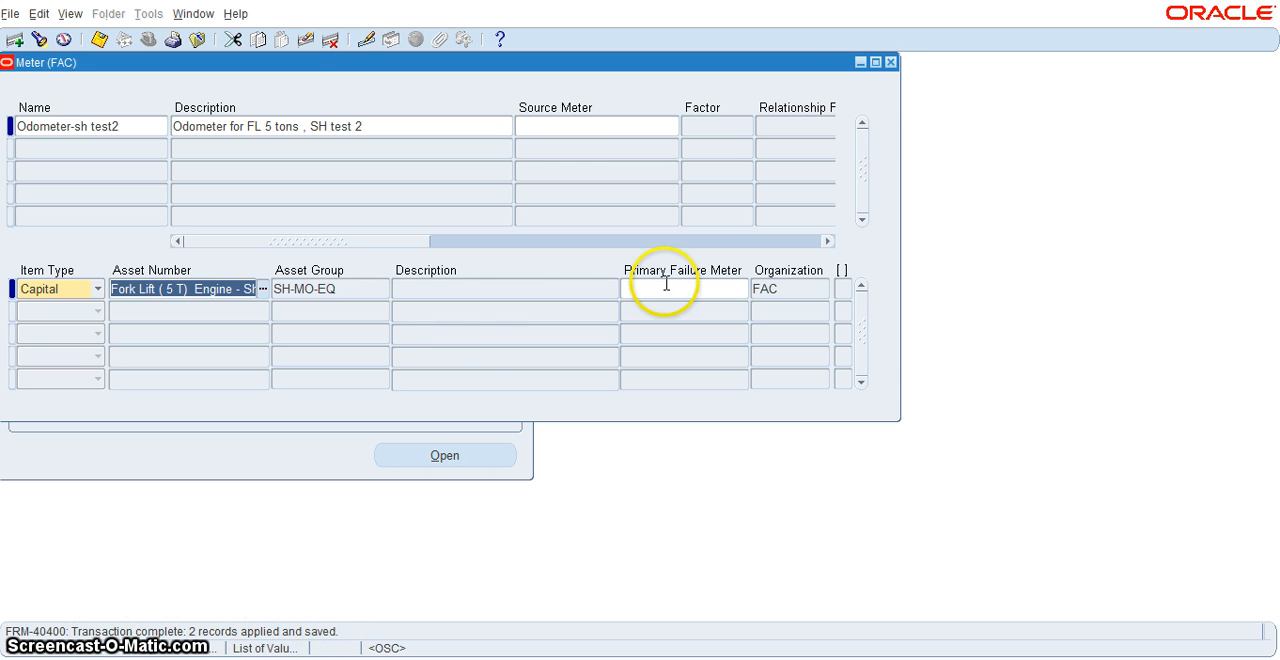
left_click(889, 62)
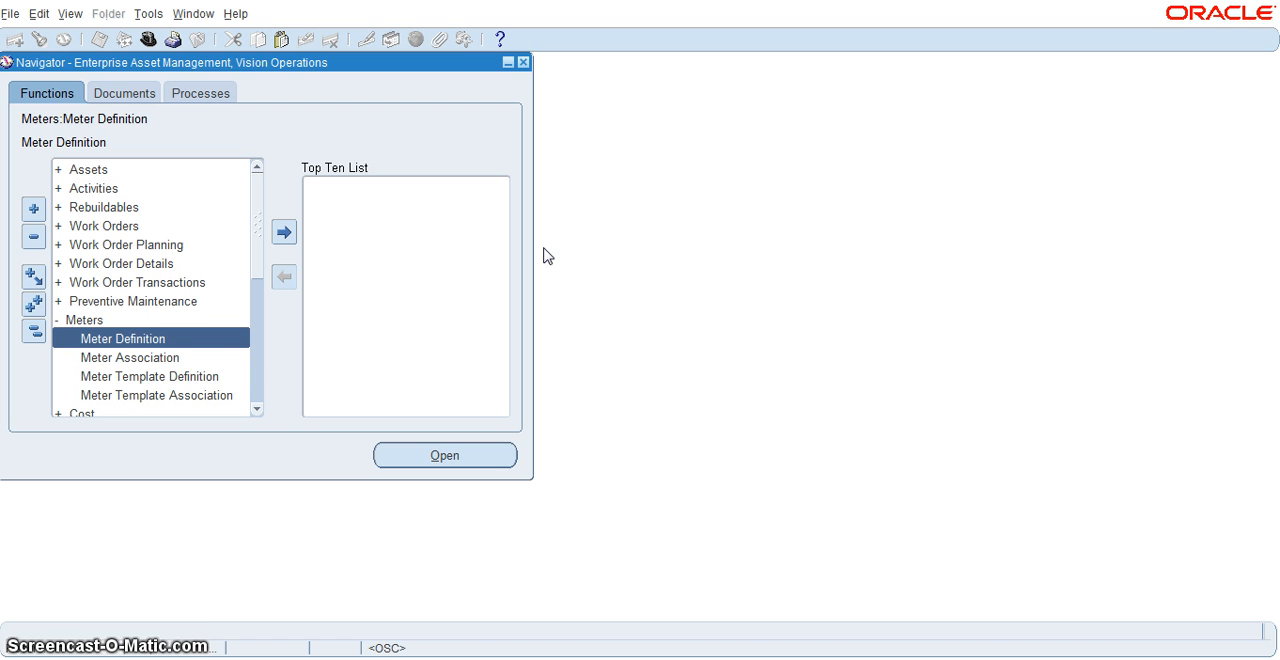
left_click(57, 321)
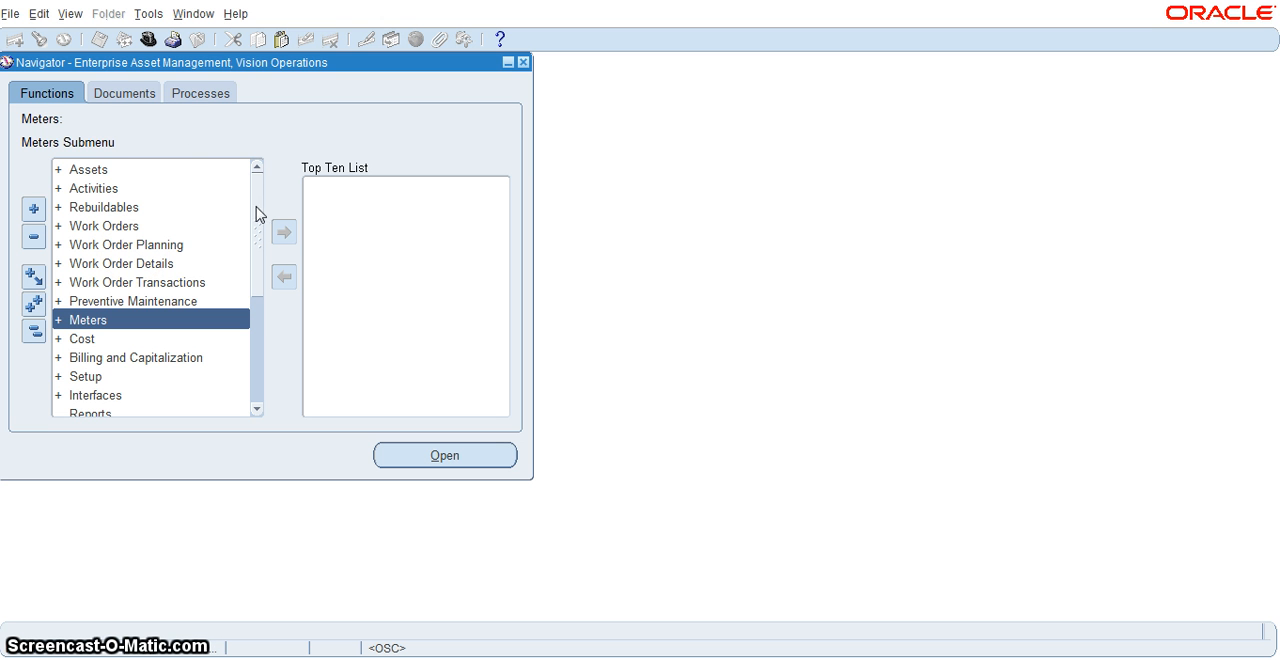
Step: Switch the responsibility to Maintenance Super User, Vision Operations, searching the responsibilities for %main%sup%
left_click(150, 40)
left_click(131, 140)
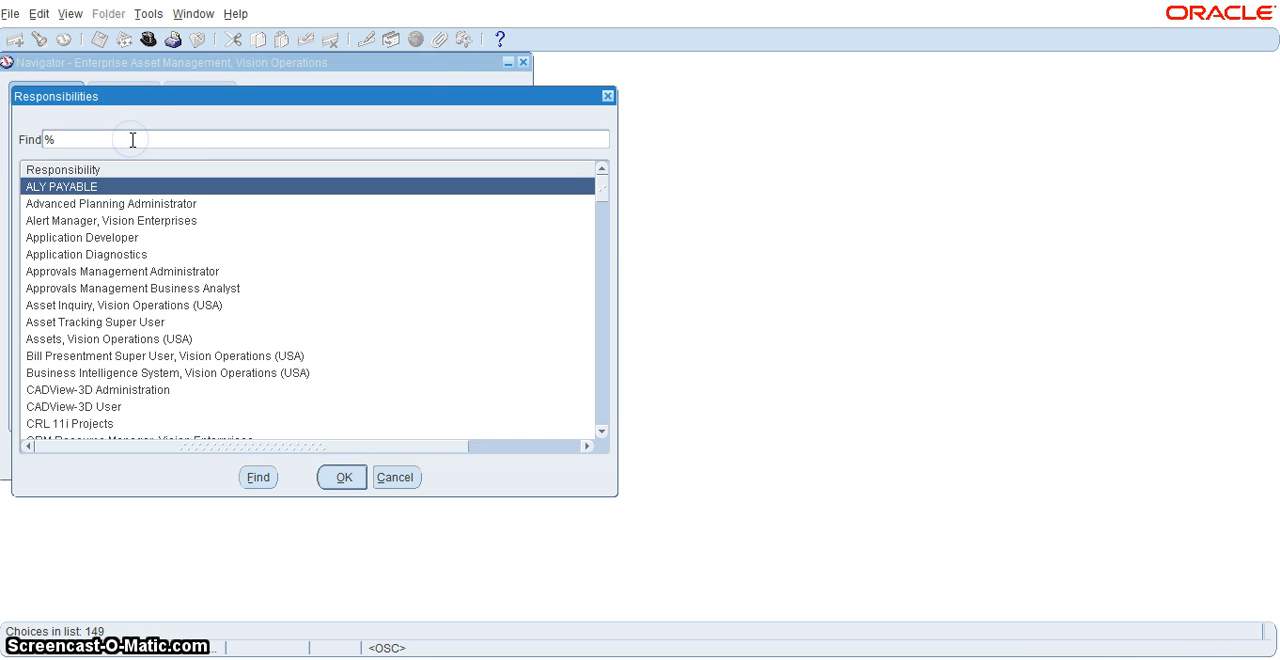
type("main%sup%")
key("Return")
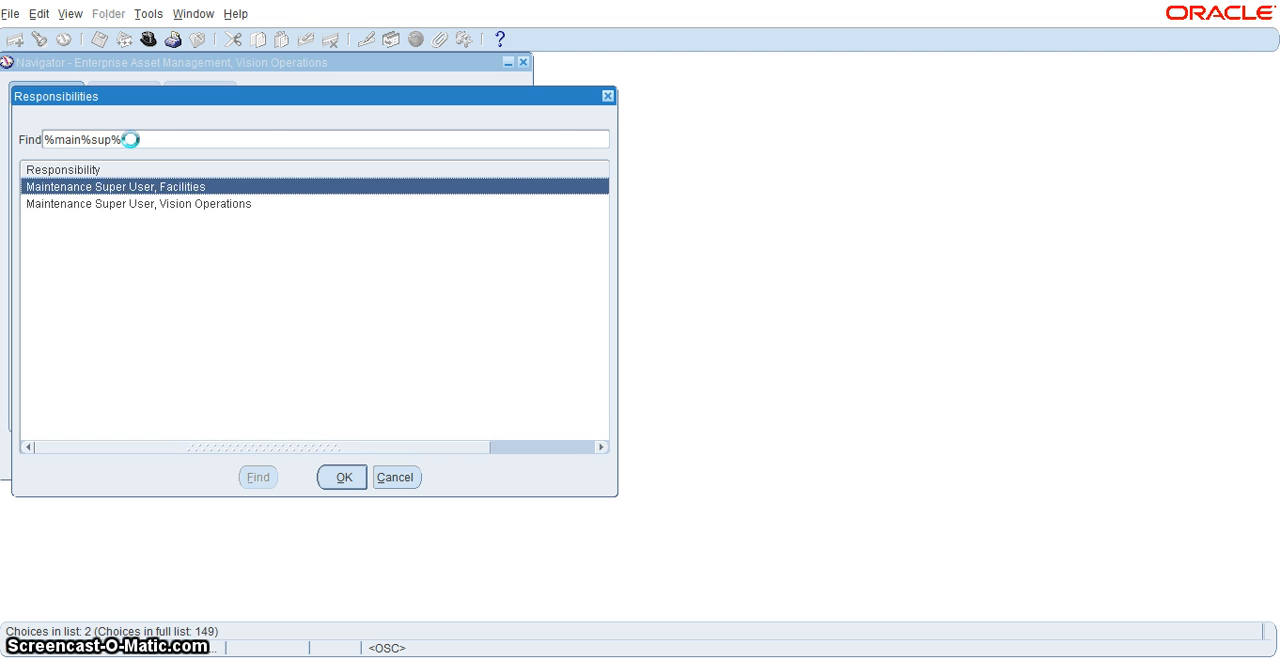
double_click(133, 205)
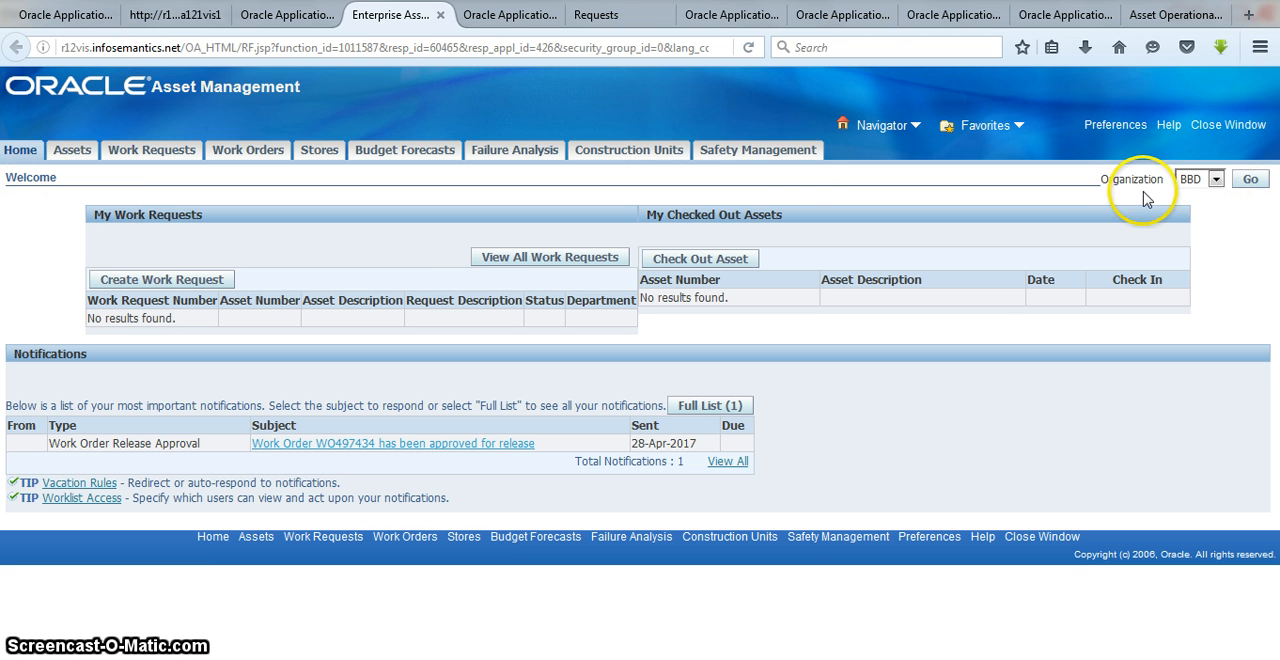
Step: Set the Asset Management home page's organization to FAC and start creating a new work request
left_click(1216, 180)
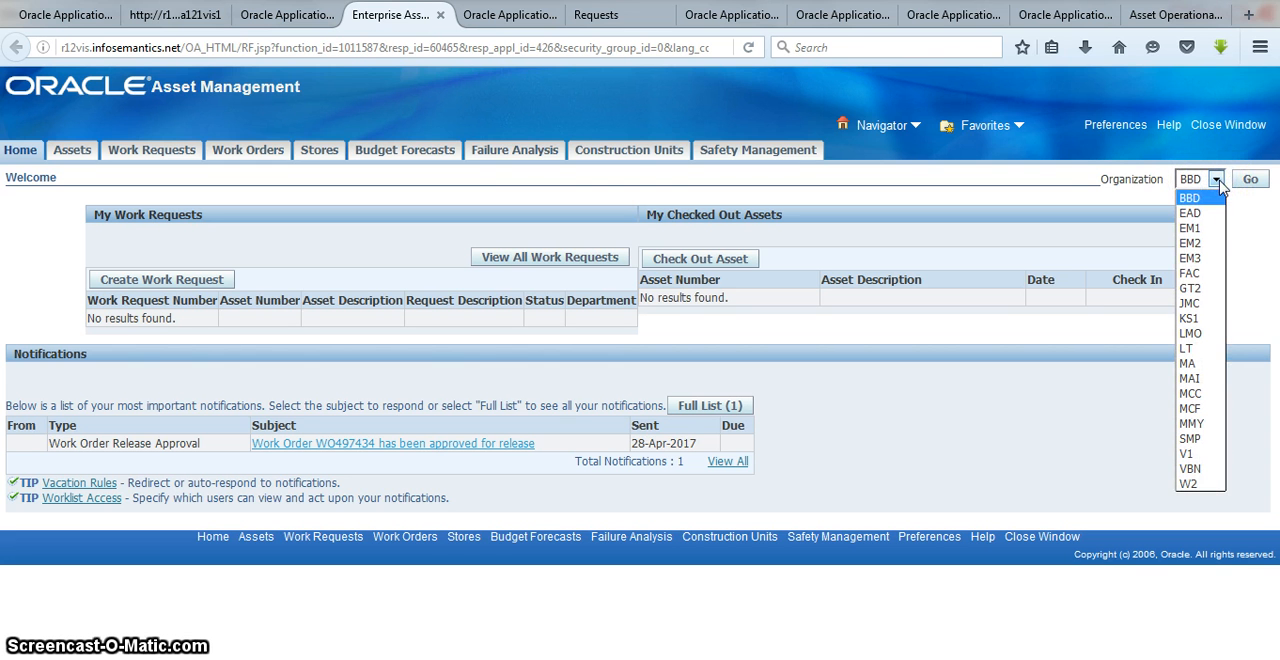
left_click(1192, 273)
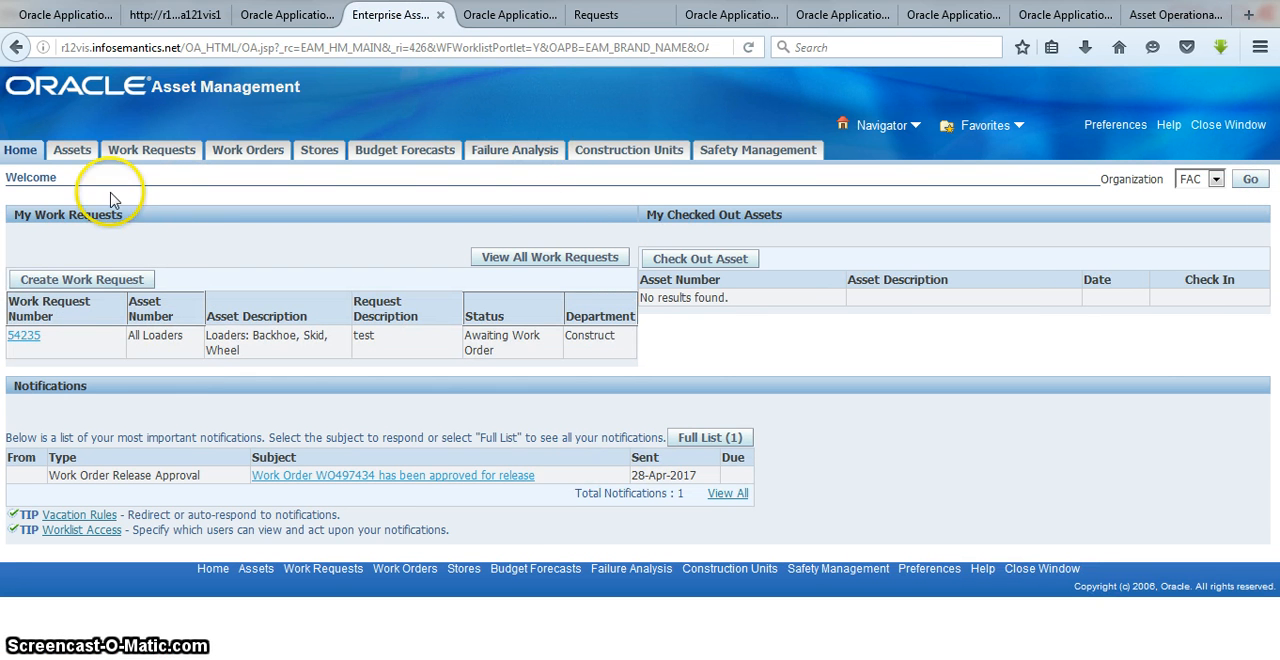
left_click(158, 155)
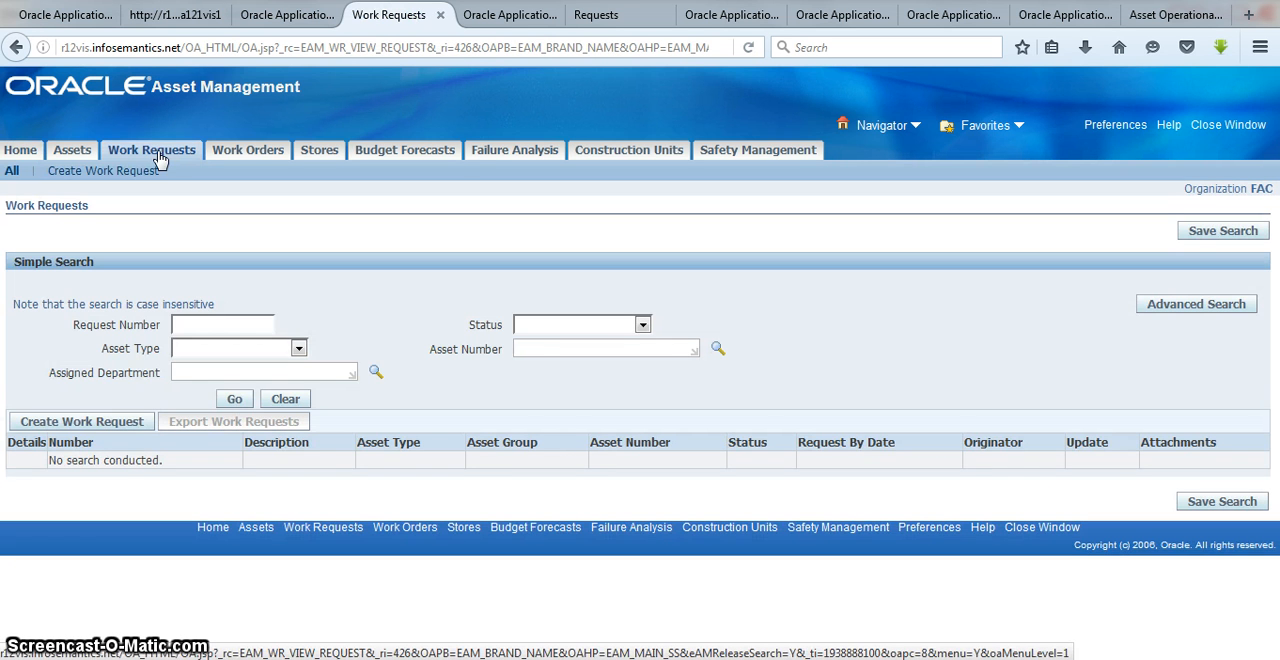
left_click(128, 422)
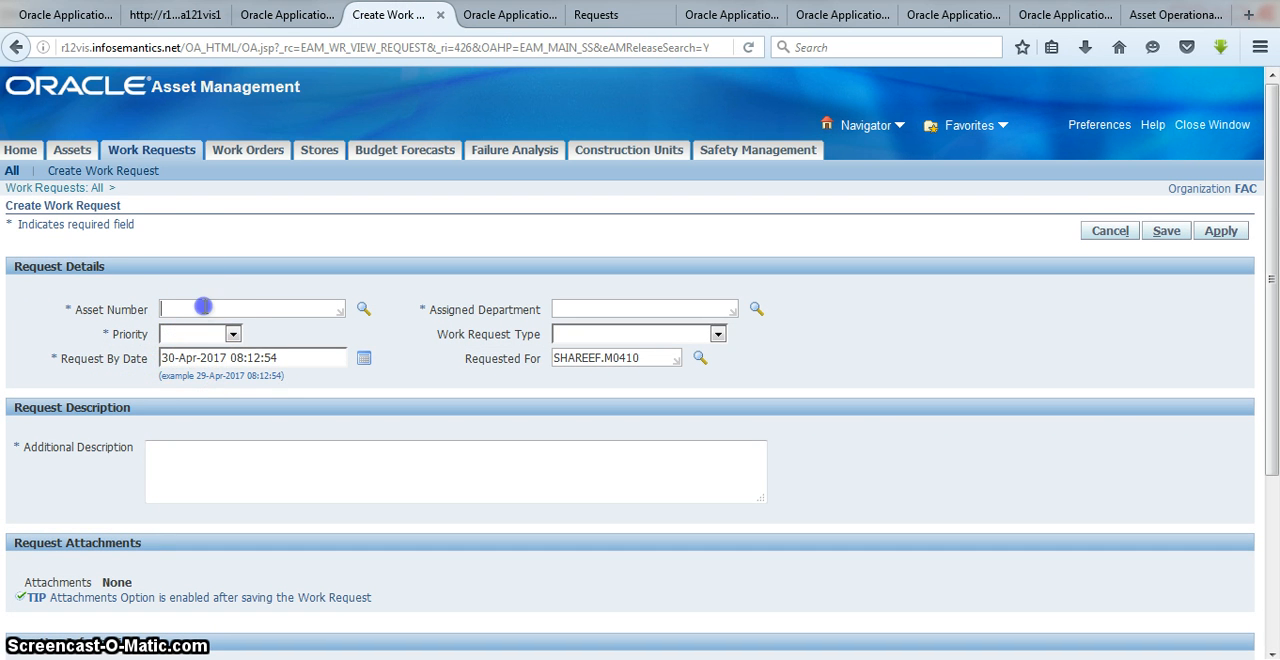
Step: Open the work request's asset number lookup and search by asset number for sh
left_click(361, 311)
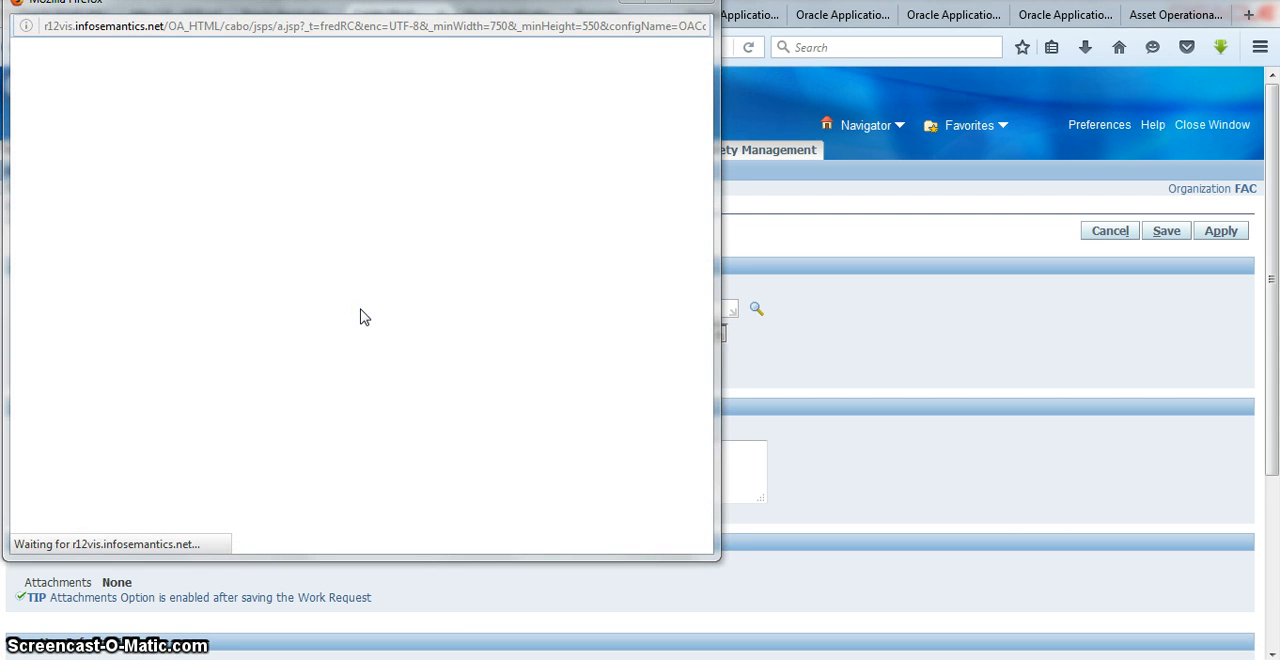
left_click(250, 167)
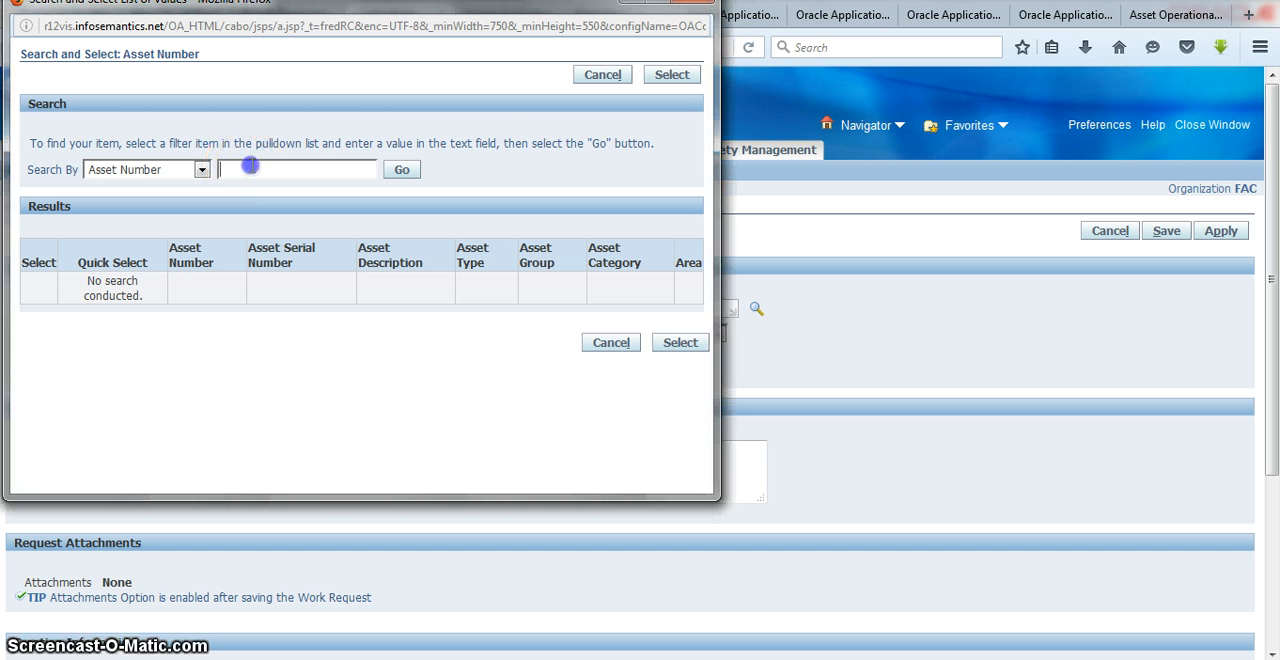
type("sh")
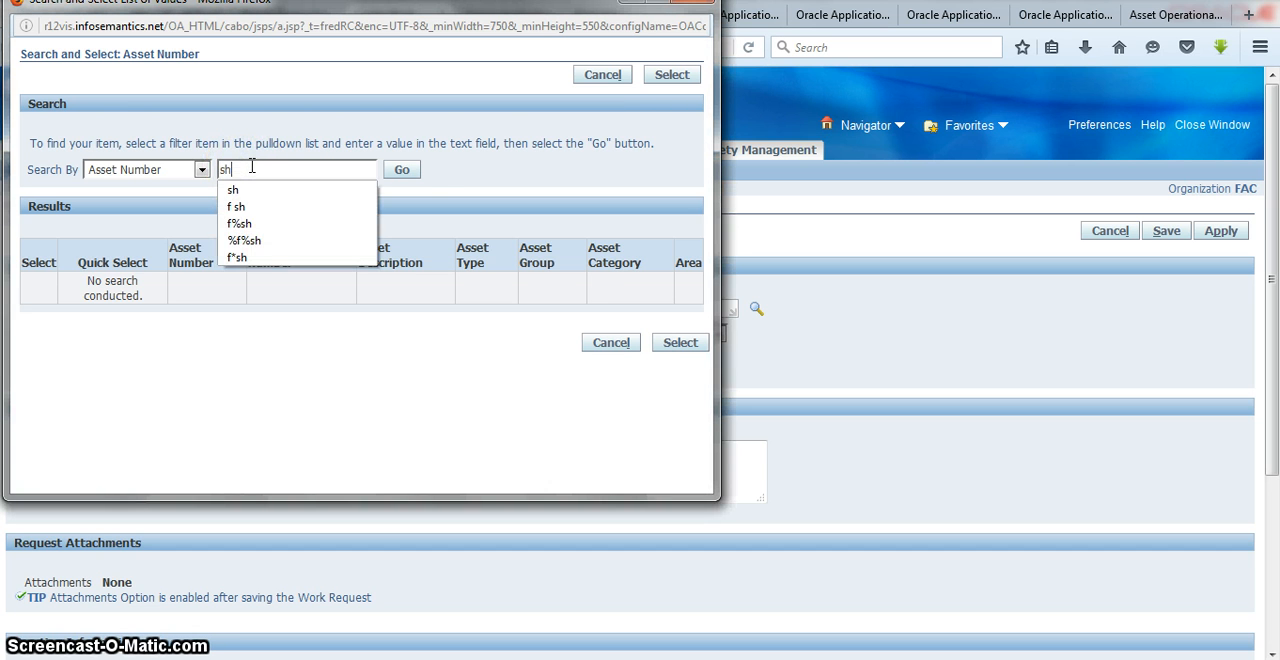
left_click(404, 170)
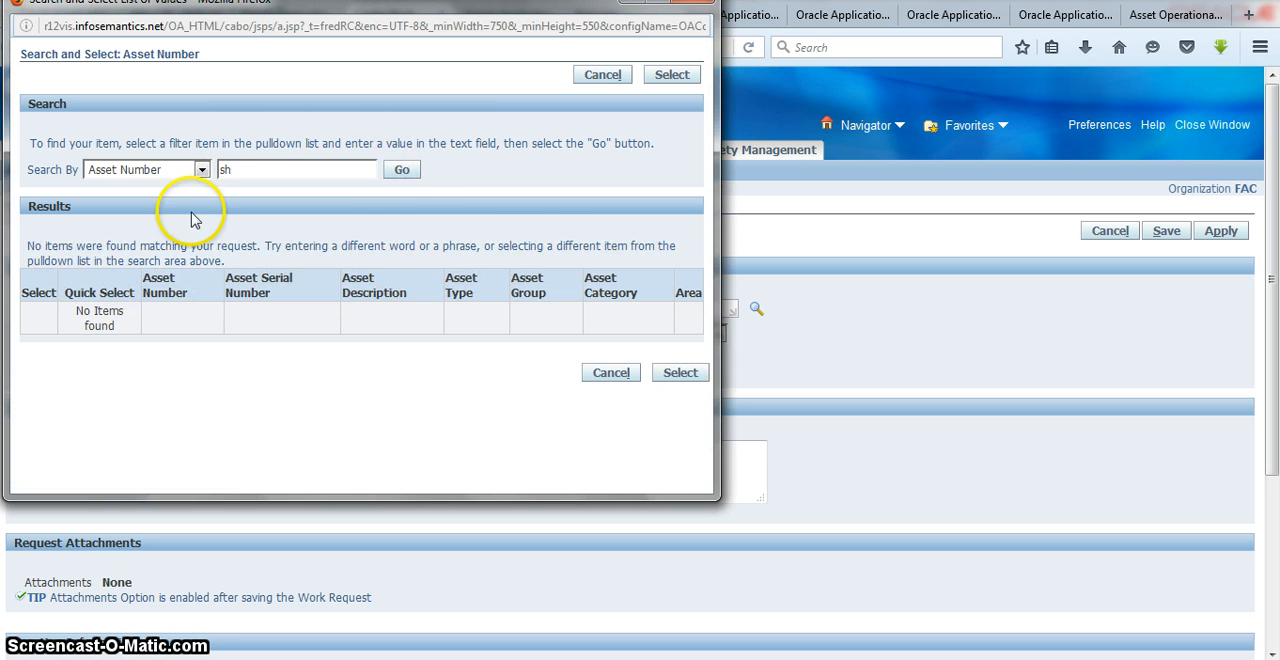
Step: Search the asset lookup by asset description for sh and for s
left_click(201, 169)
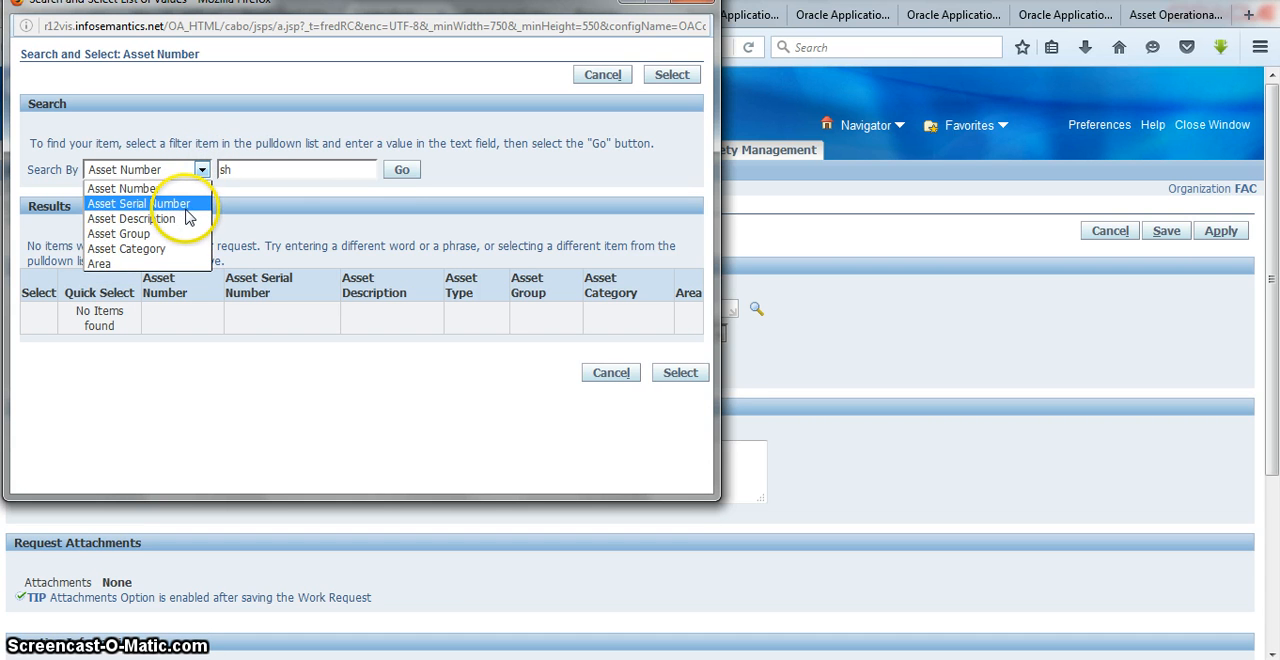
left_click(131, 218)
left_click(402, 171)
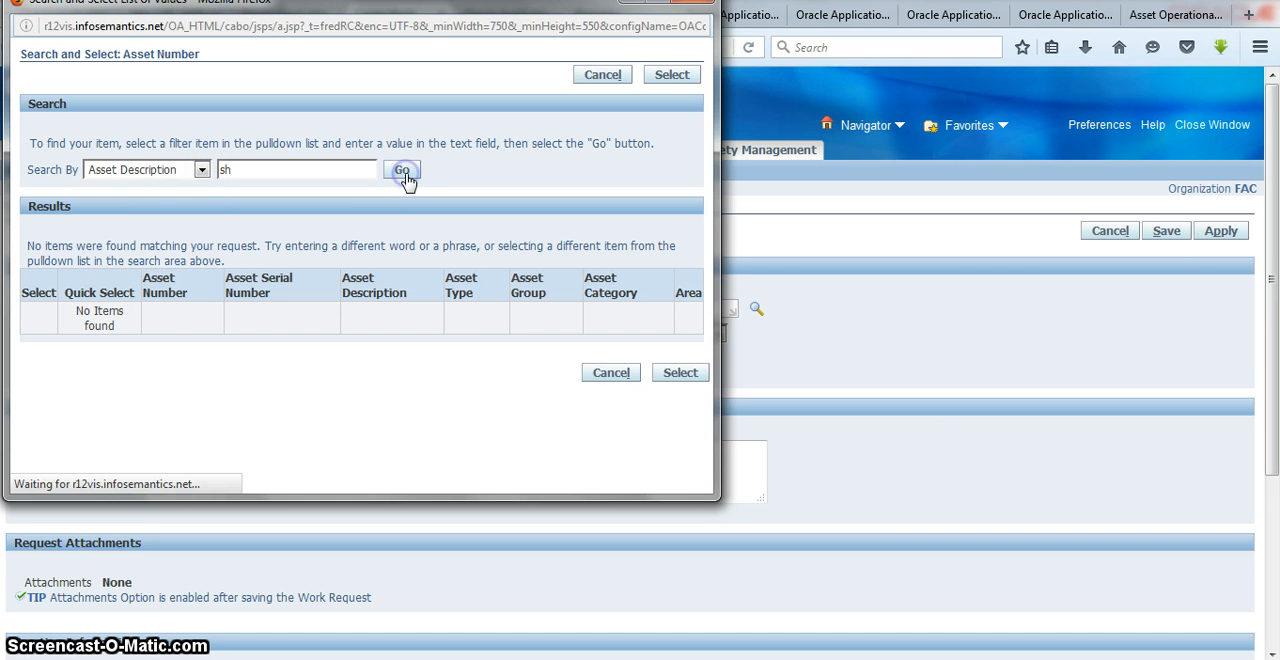
left_click(249, 164)
key("BackSpace")
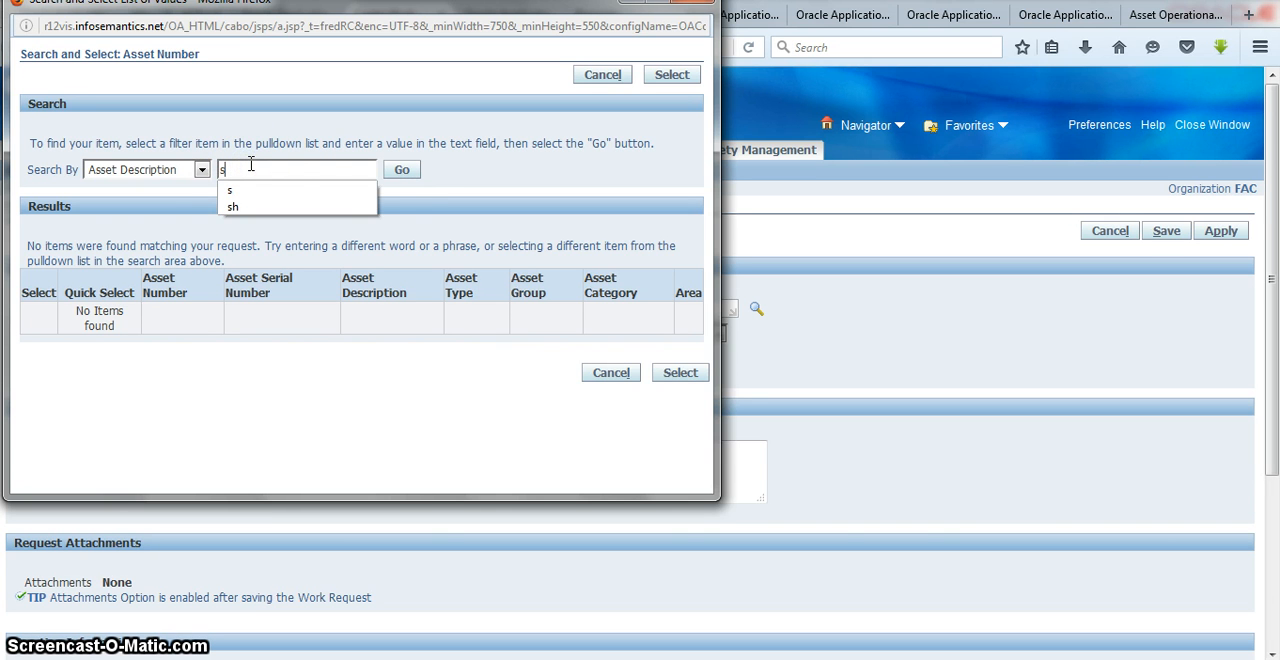
left_click(403, 170)
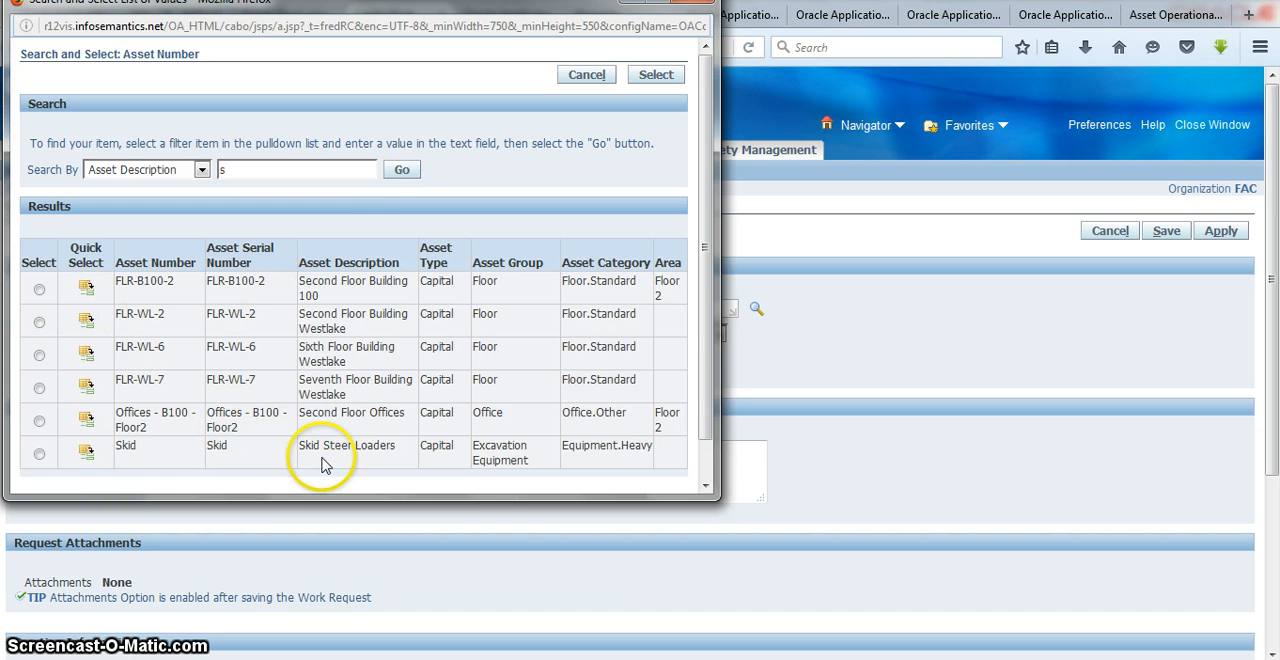
left_click_drag(705, 390, 697, 420)
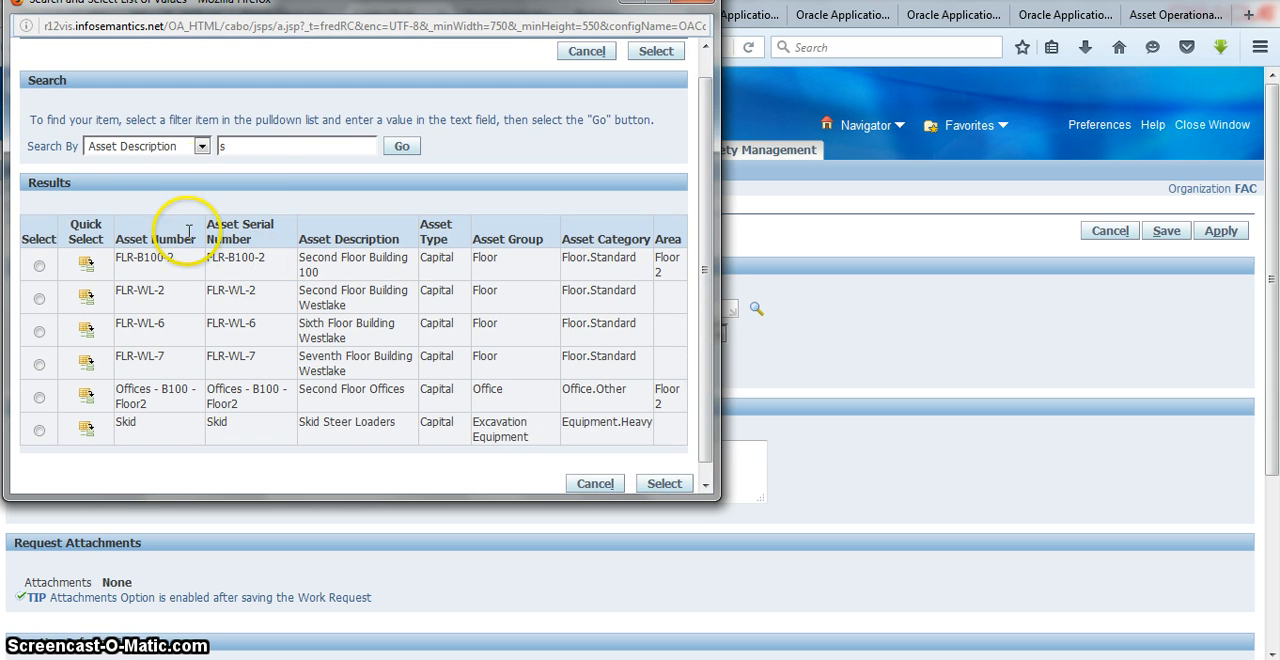
Step: Search the asset descriptions for F and look through the listed assets
left_click(241, 146)
type("F")
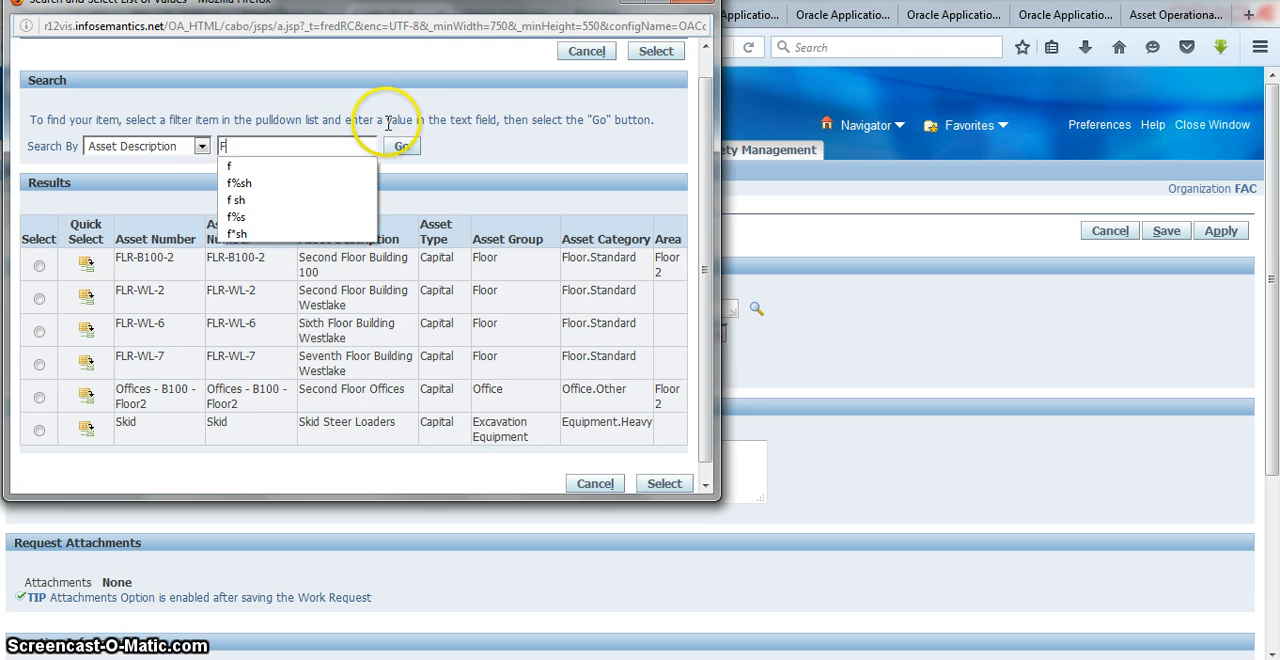
left_click(401, 147)
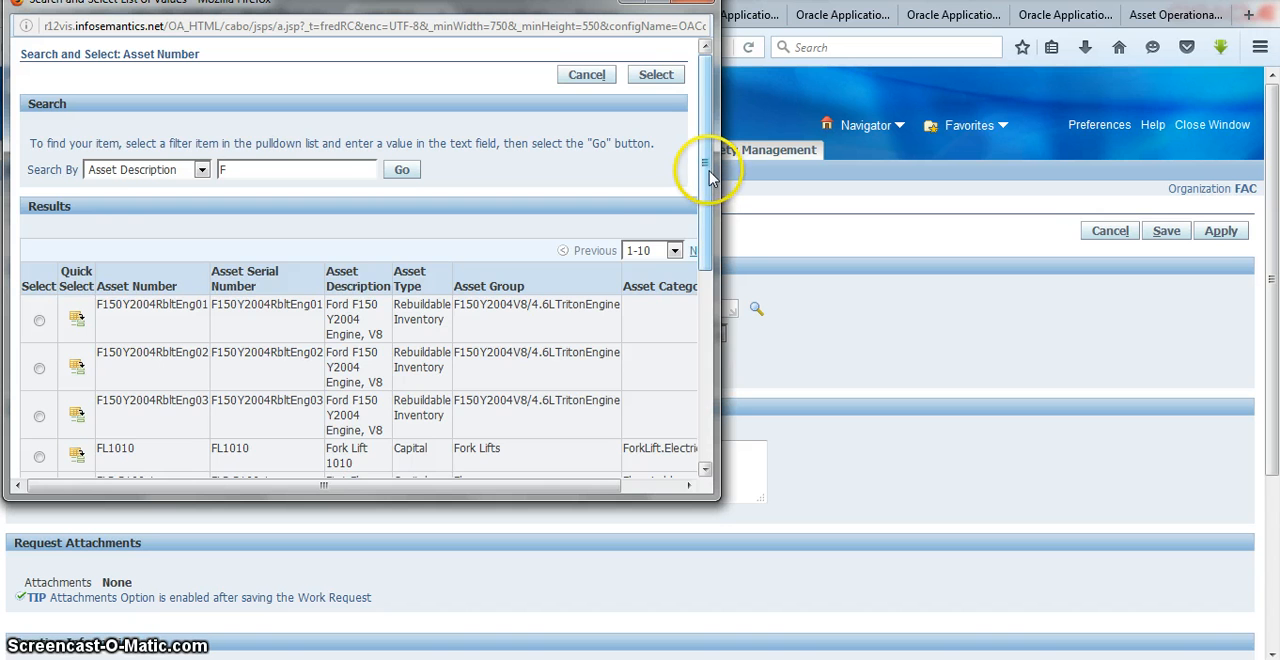
mouse_move(708, 178)
left_mouse_down()
mouse_move(708, 371)
mouse_move(709, 177)
left_mouse_up()
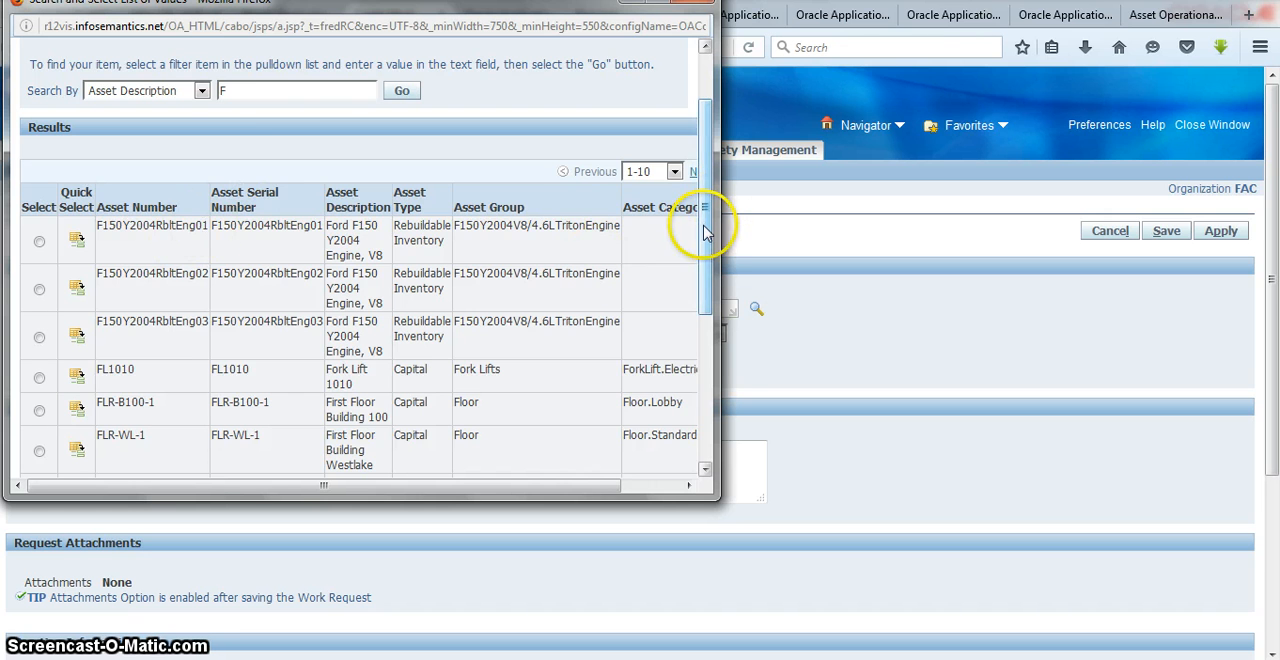
left_click_drag(707, 233, 711, 152)
Step: Narrow the asset description search to F%sh
left_click(280, 166)
type("F")
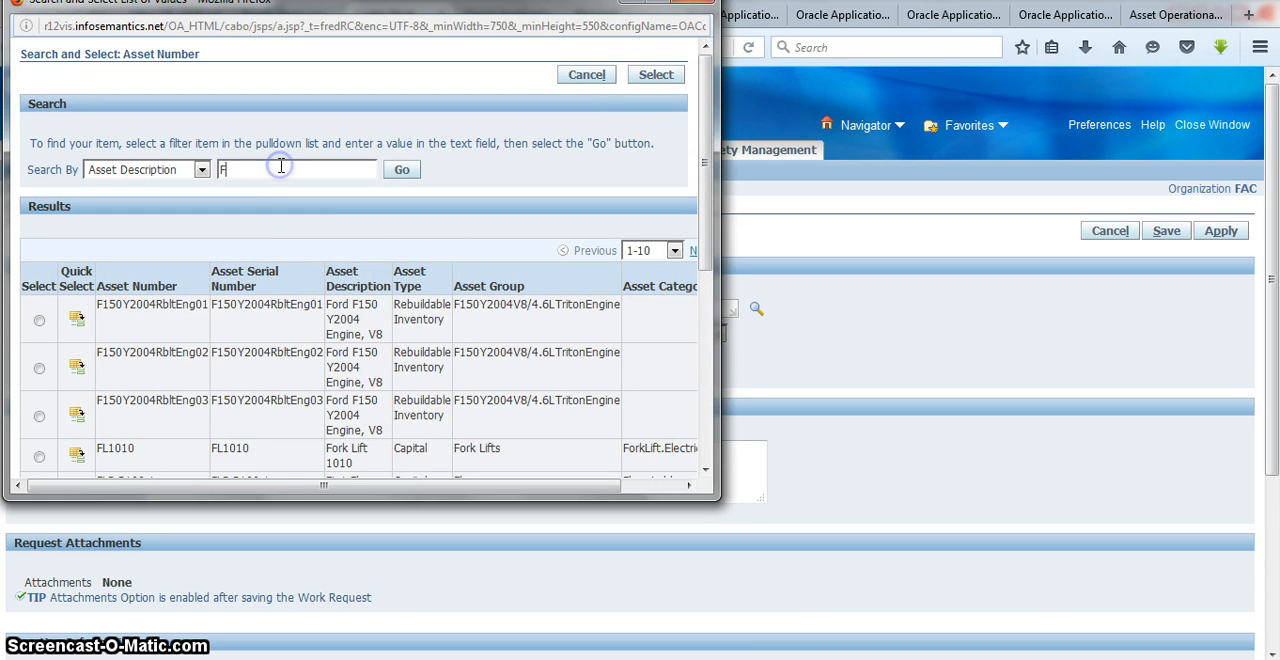
type("%sh")
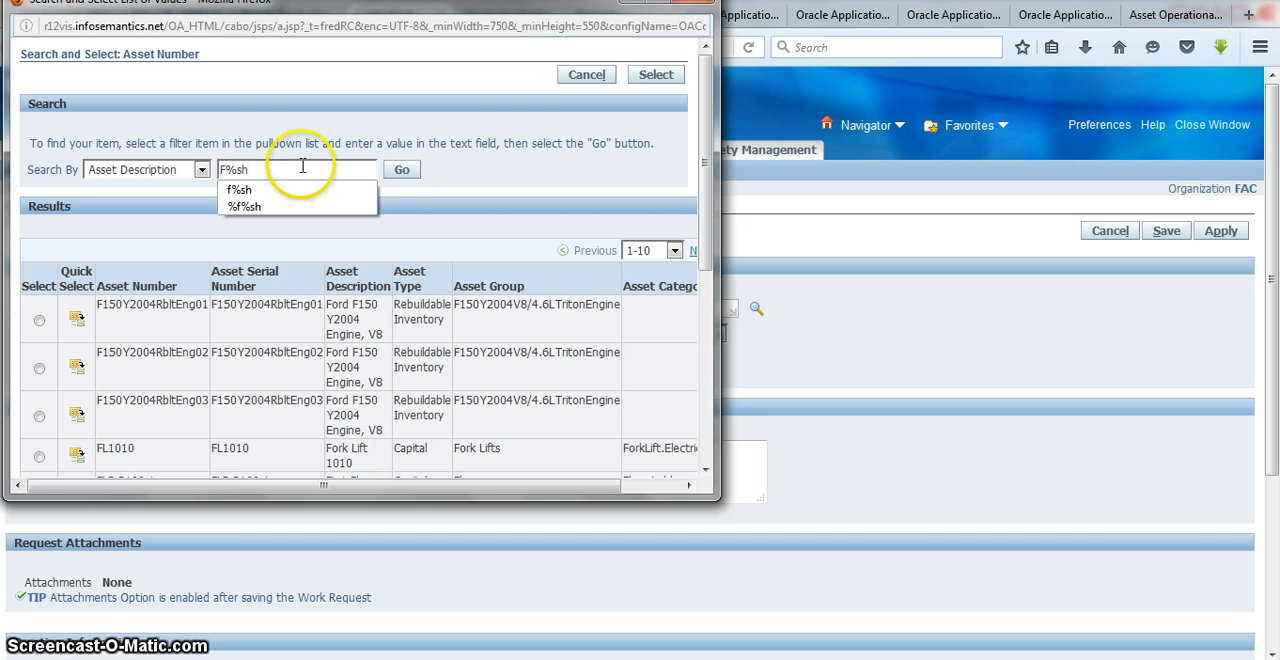
left_click(401, 171)
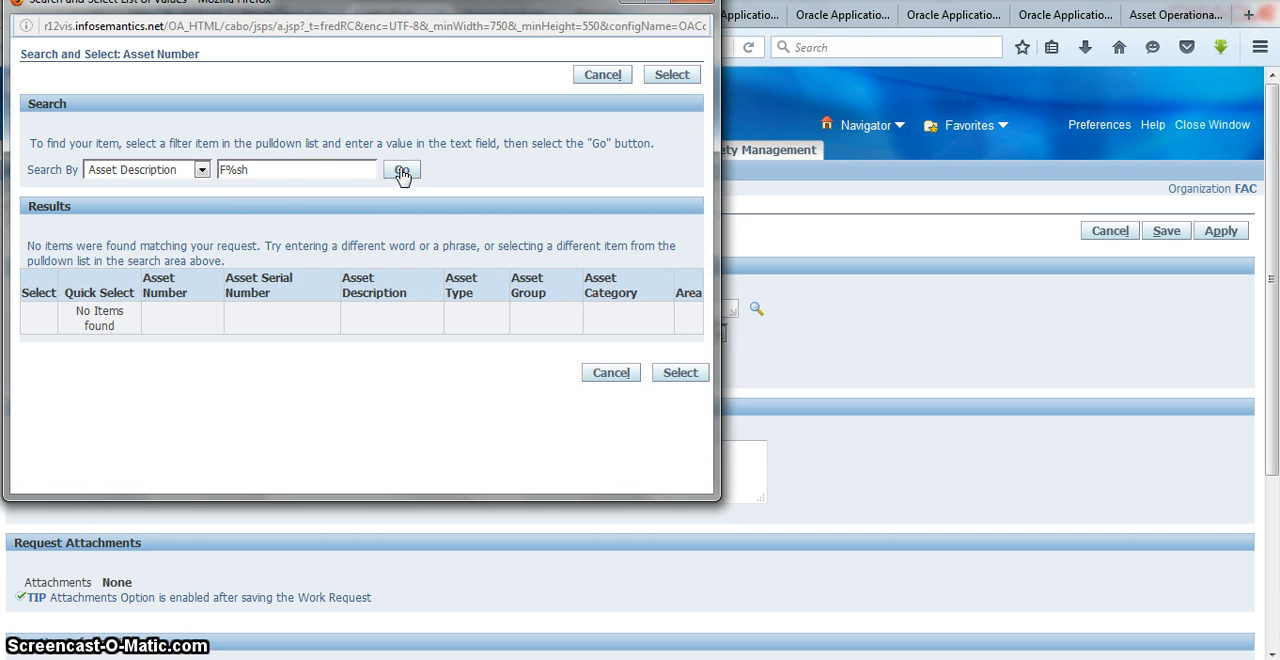
Step: Replace the search text with lowercase f%sh and repeat the asset description search
left_click(291, 171)
key("BackSpace")
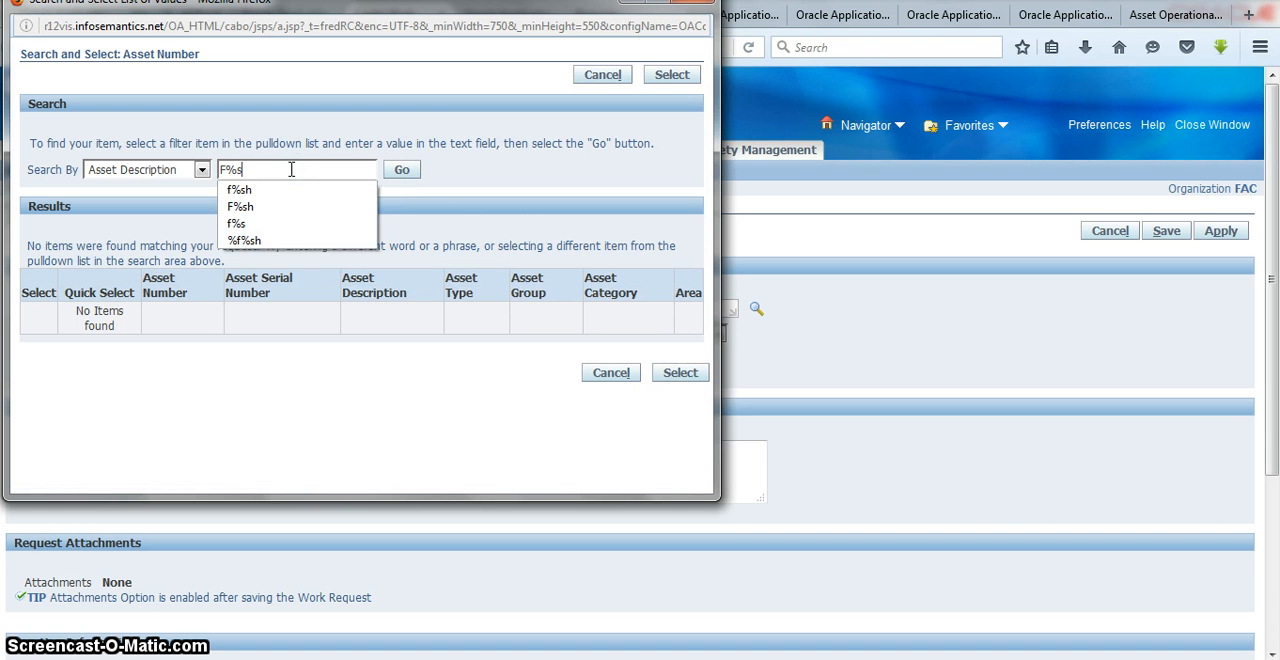
key("BackSpace")
key("BackSpace")
type("f")
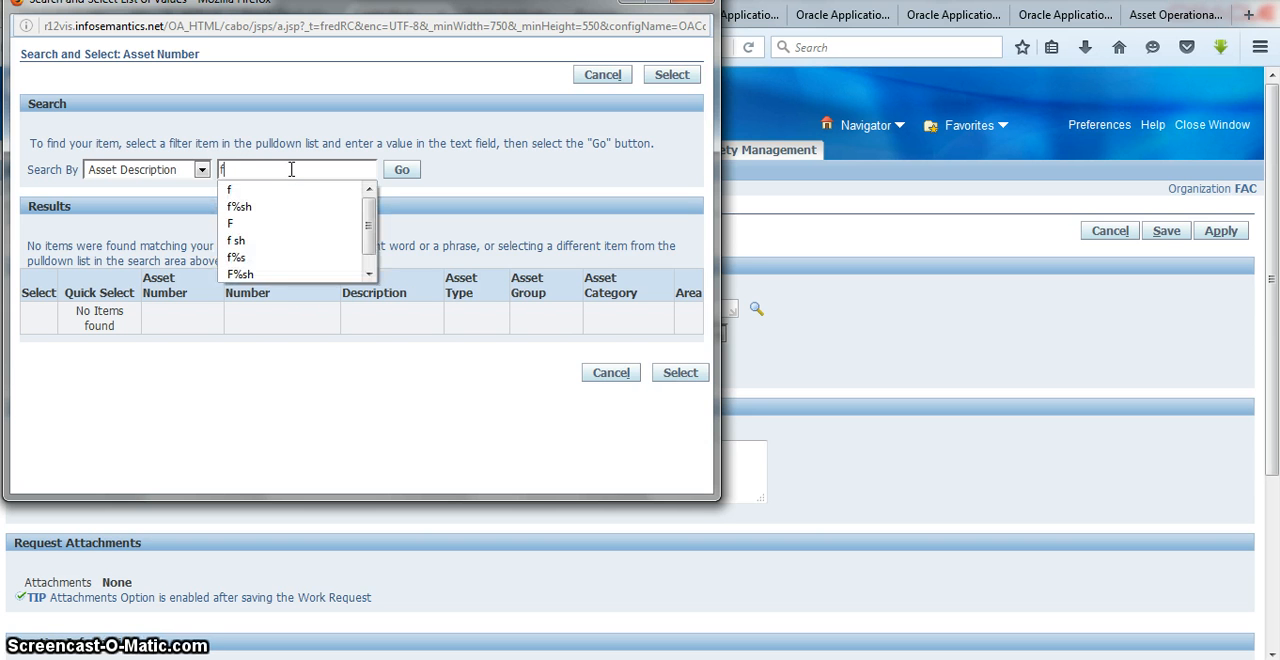
type("%sh")
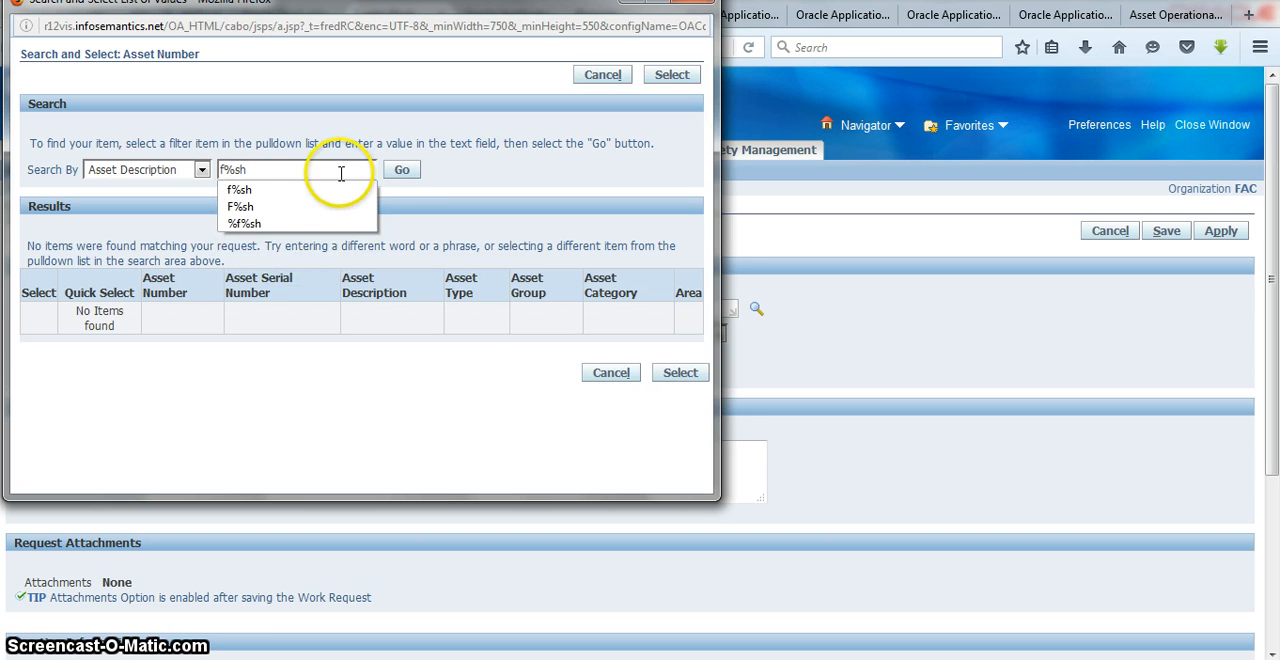
left_click(401, 170)
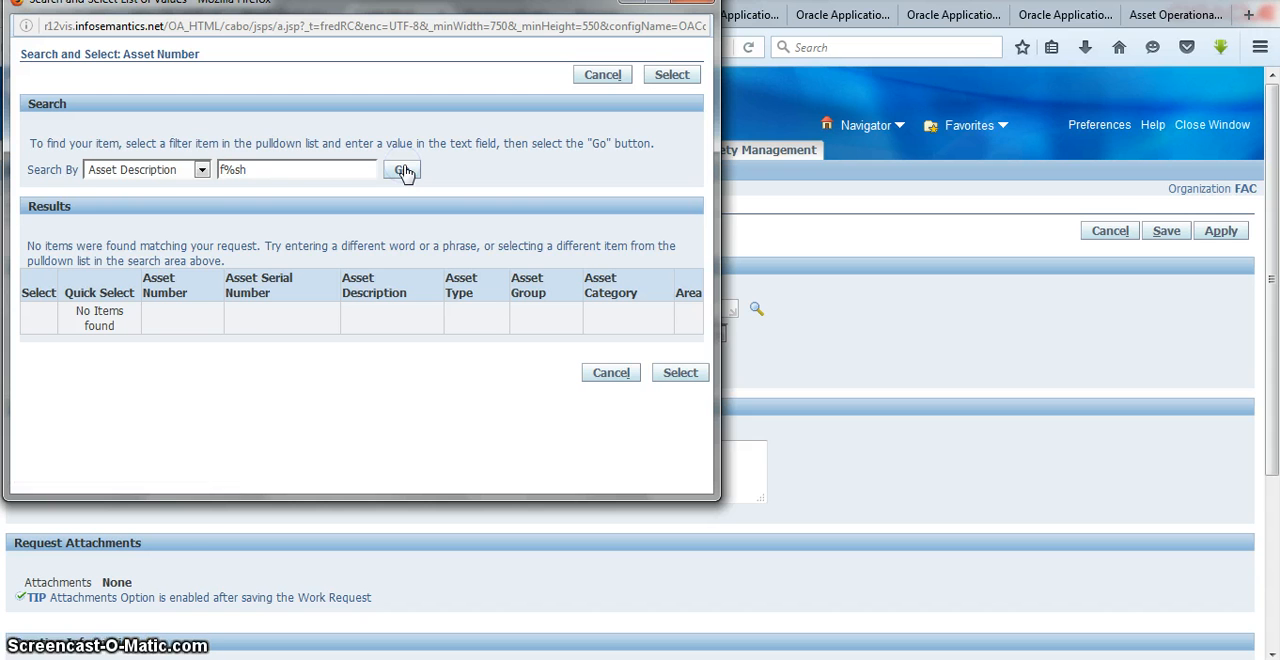
Step: Search by asset number instead and choose Fork Lift ( 5 T) Engine - Sh2 as the work request's asset
left_click(201, 170)
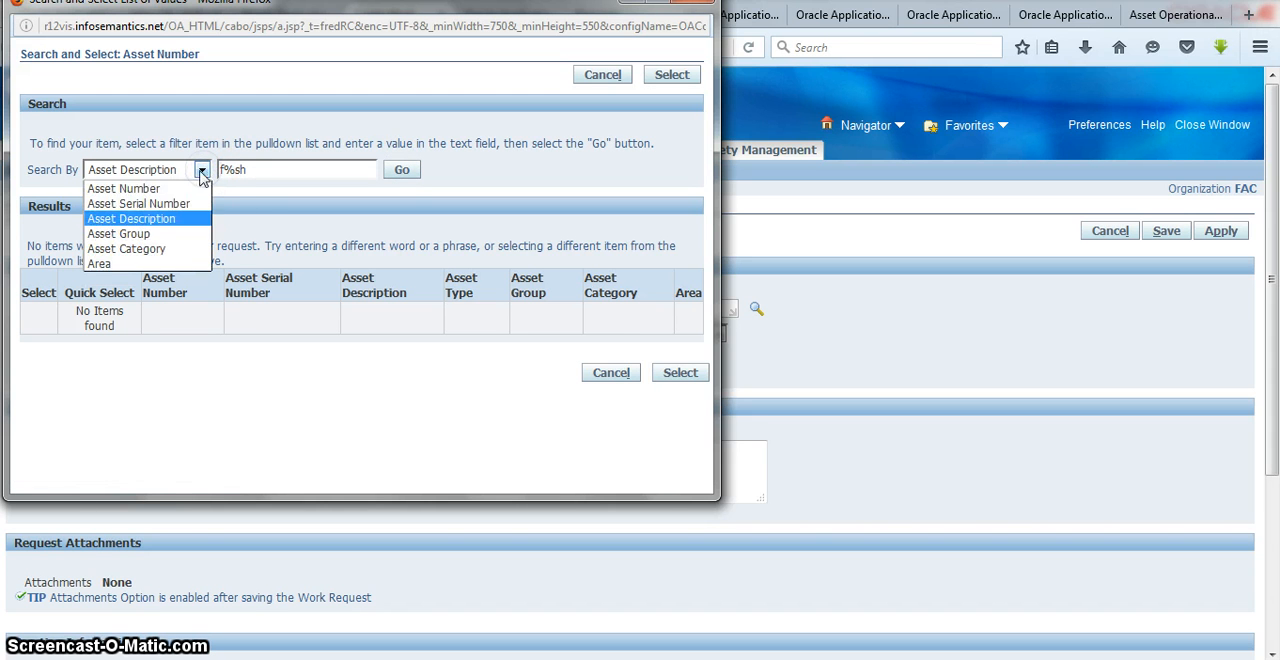
left_click(183, 190)
left_click(400, 171)
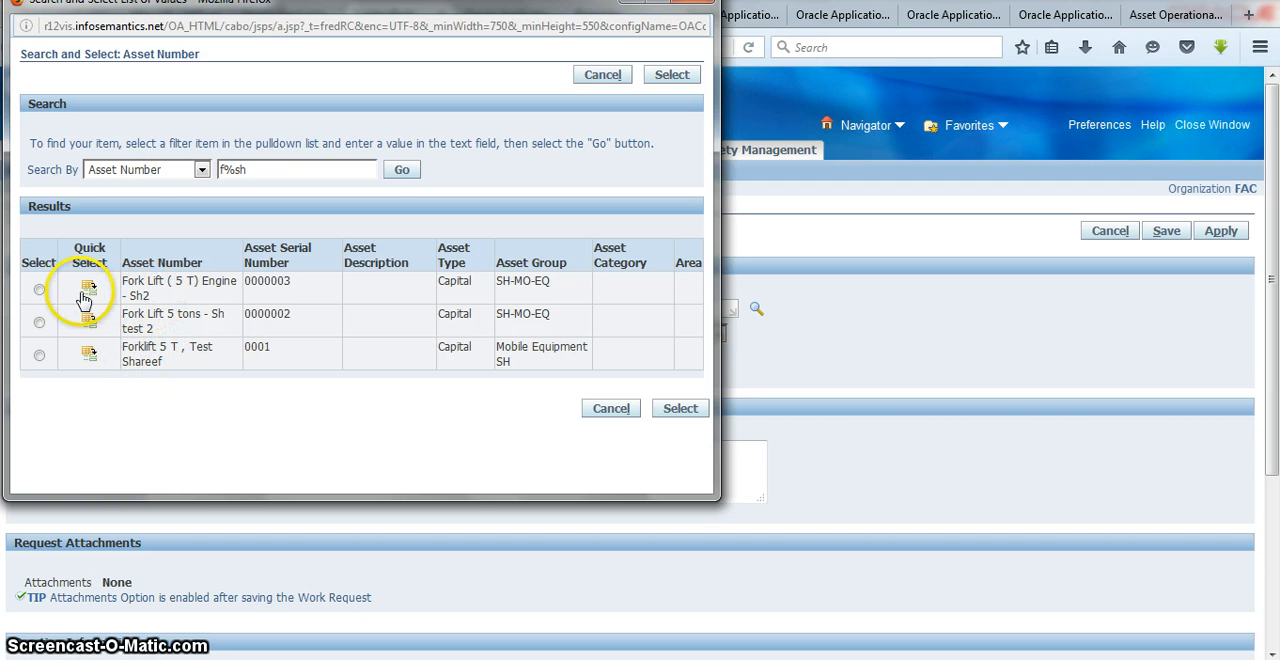
left_click(38, 291)
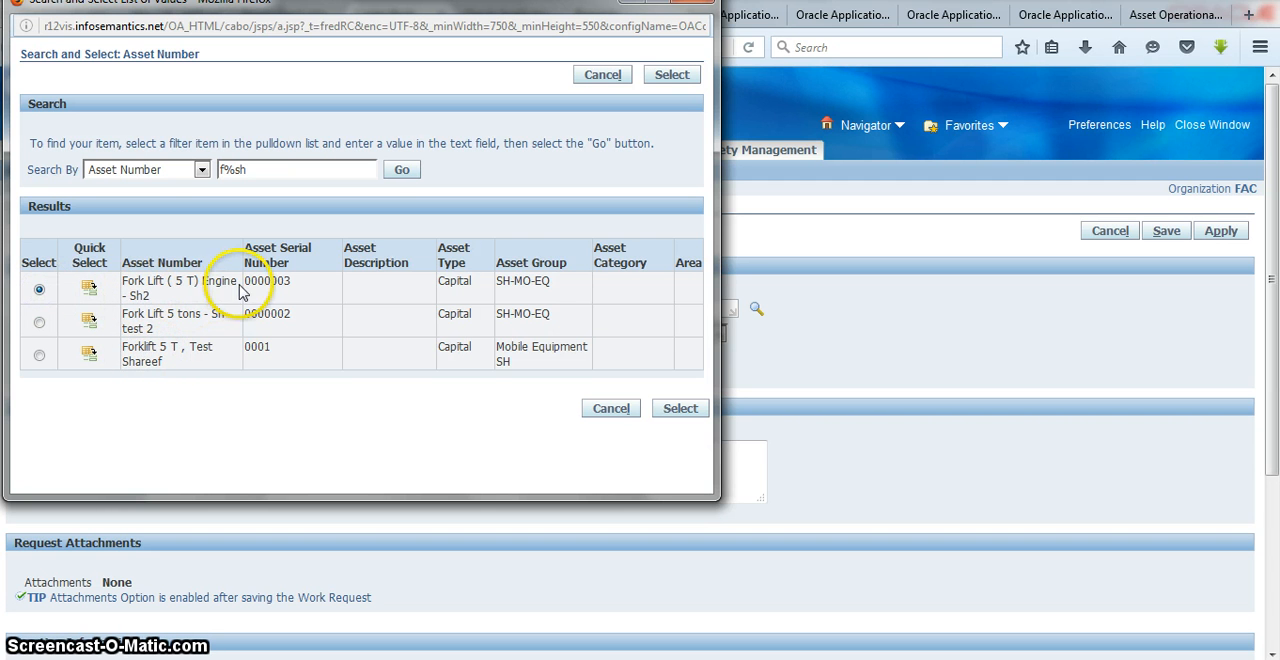
left_click(682, 410)
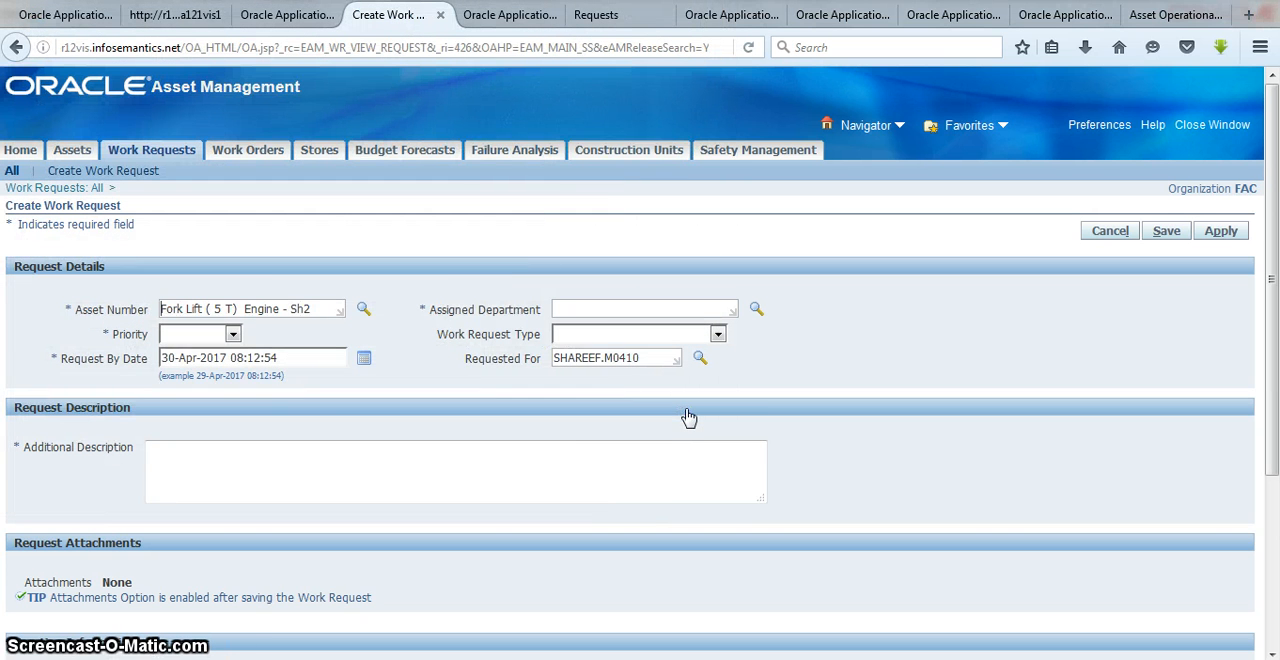
Step: Open the assigned department lookup for the work request and search the department names for sh
left_click(606, 311)
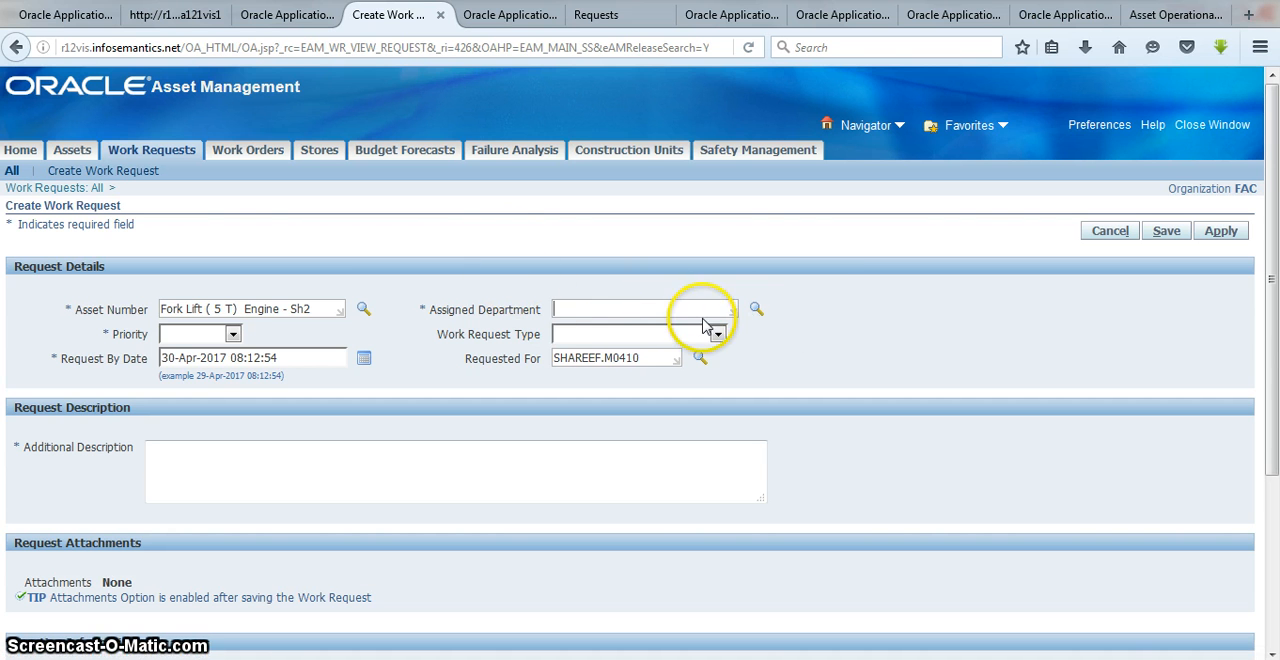
left_click(755, 311)
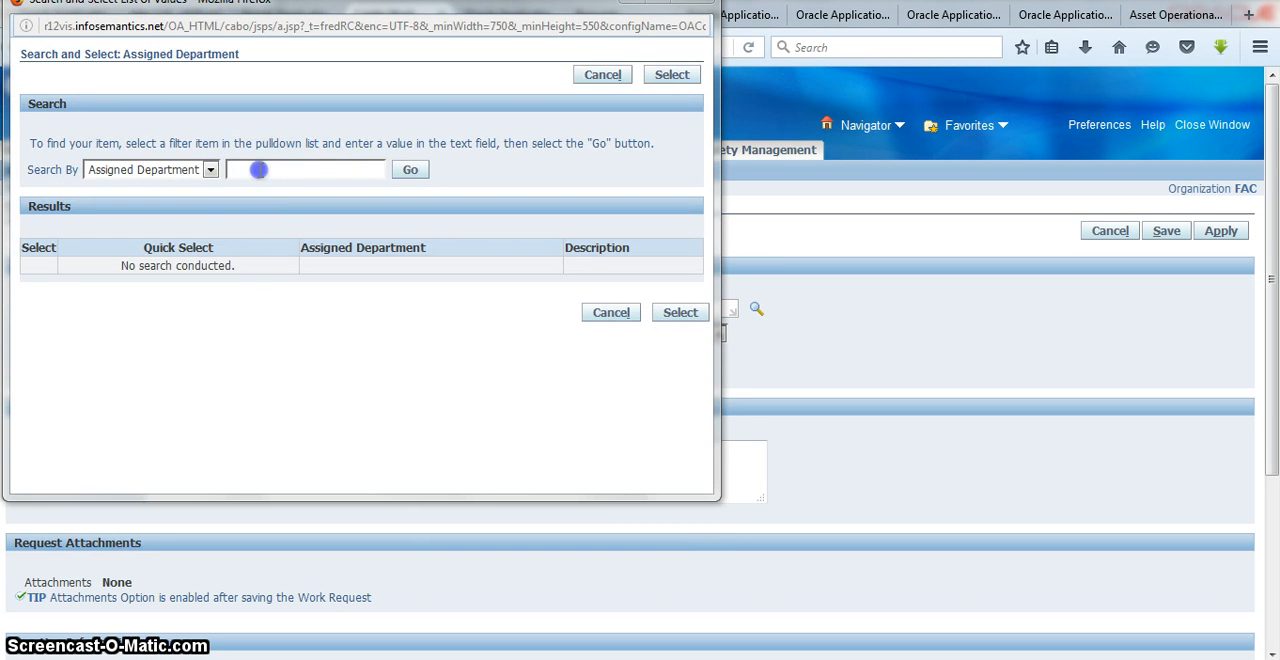
left_click(258, 170)
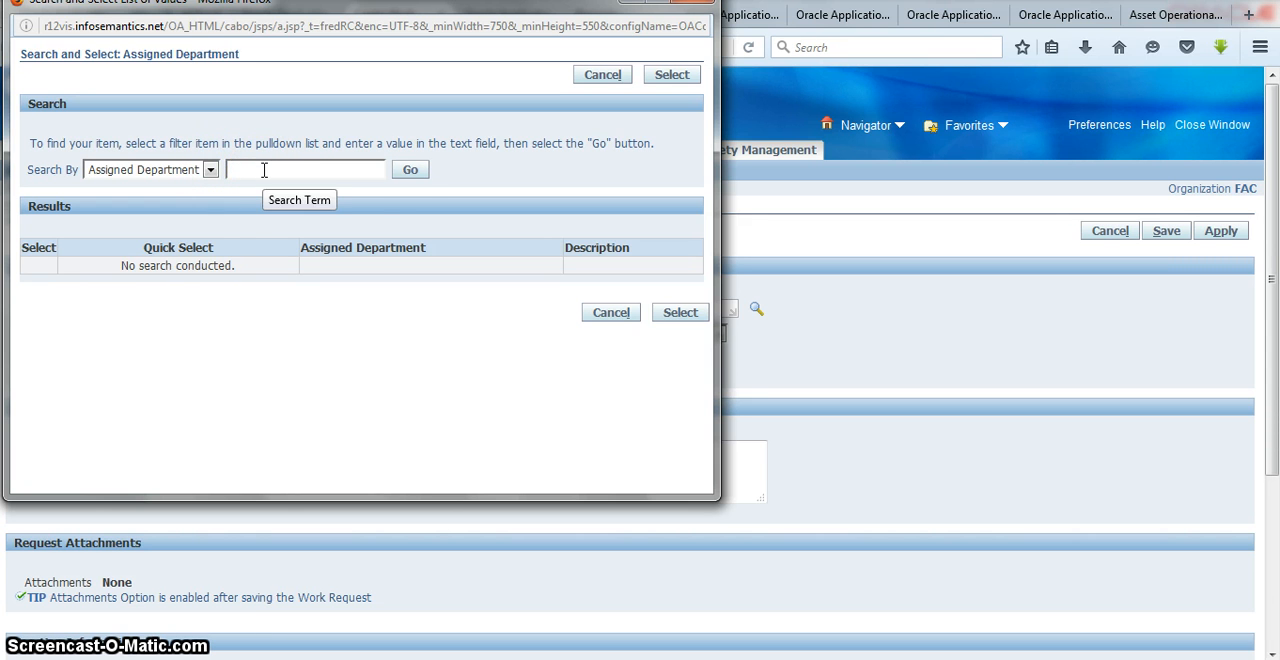
type("sh")
left_click(407, 169)
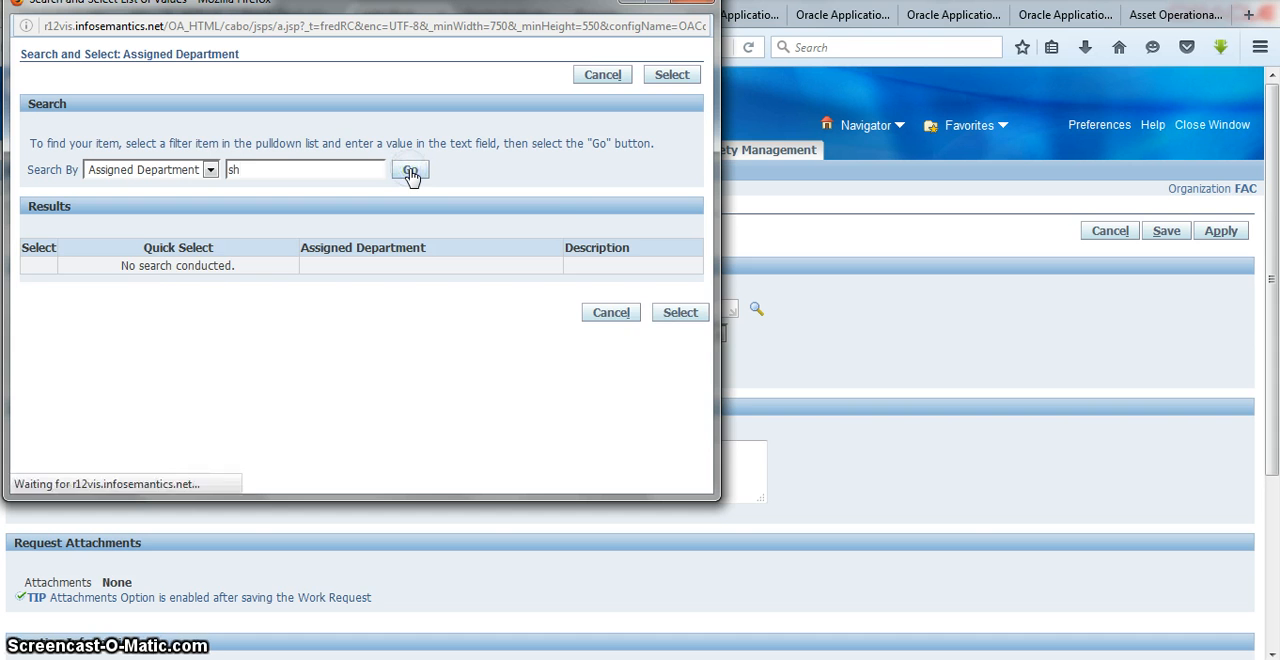
Step: Repeat the department search for sh by description instead of by name
left_click(205, 172)
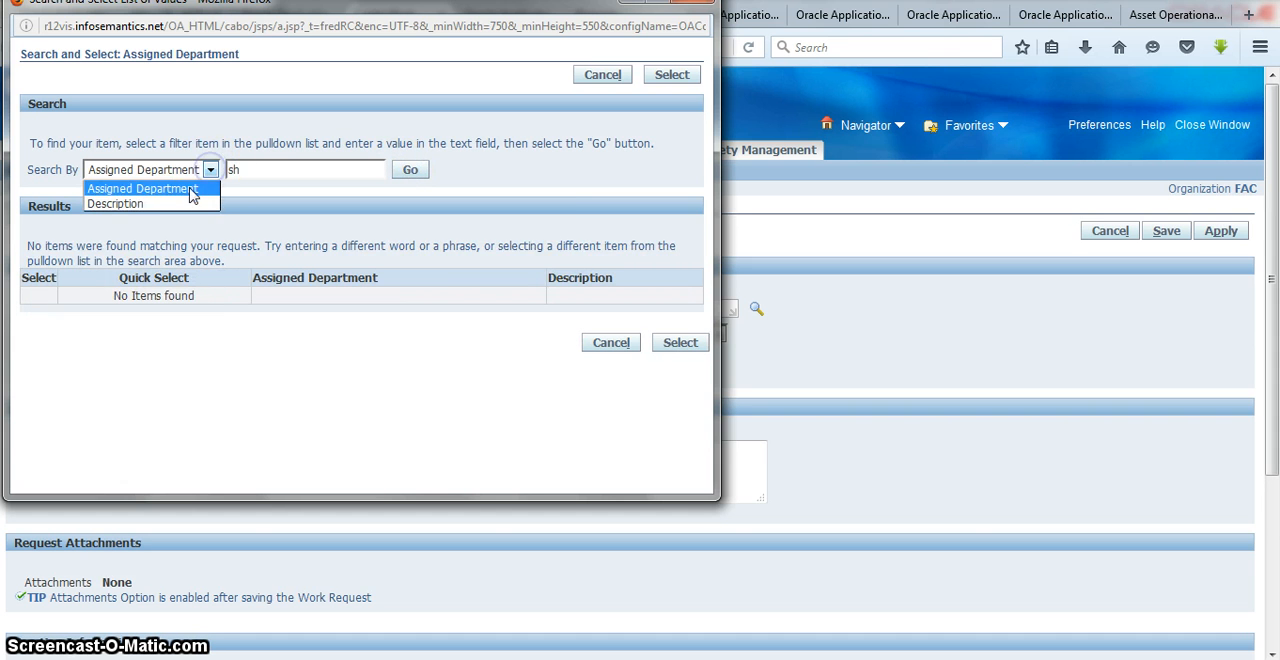
left_click(182, 201)
left_click(424, 176)
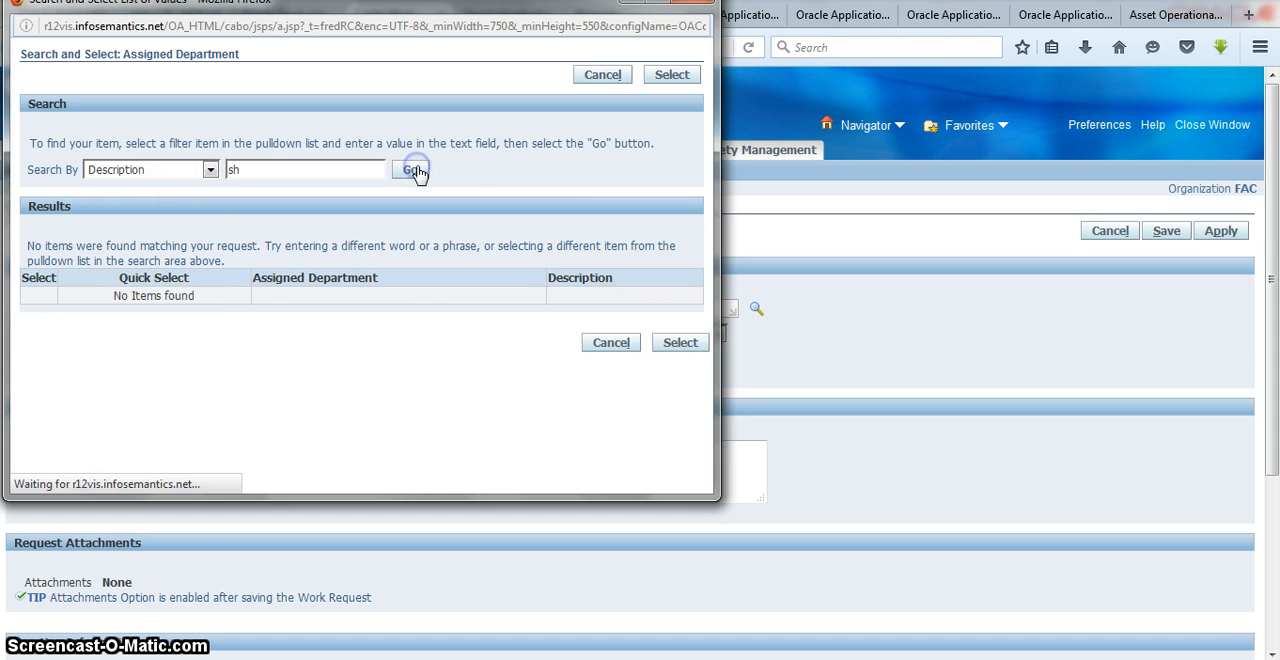
left_click(415, 170)
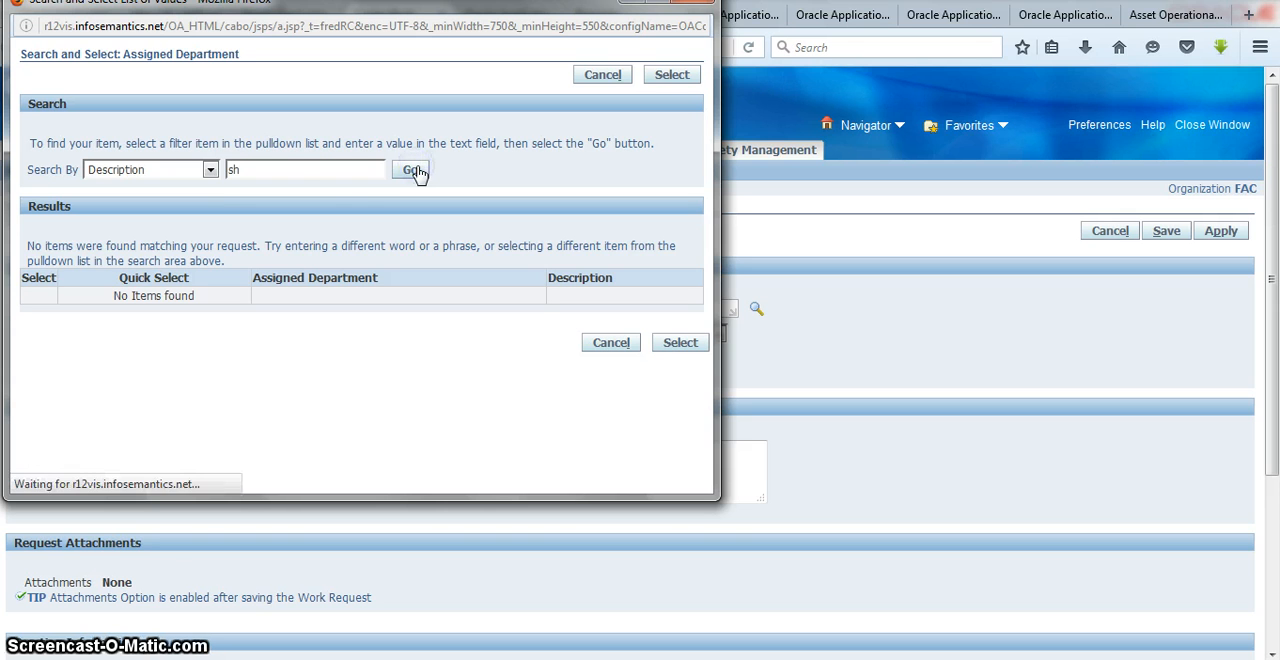
Step: Shorten the search text to s and search by description and again by assigned department
left_click(255, 167)
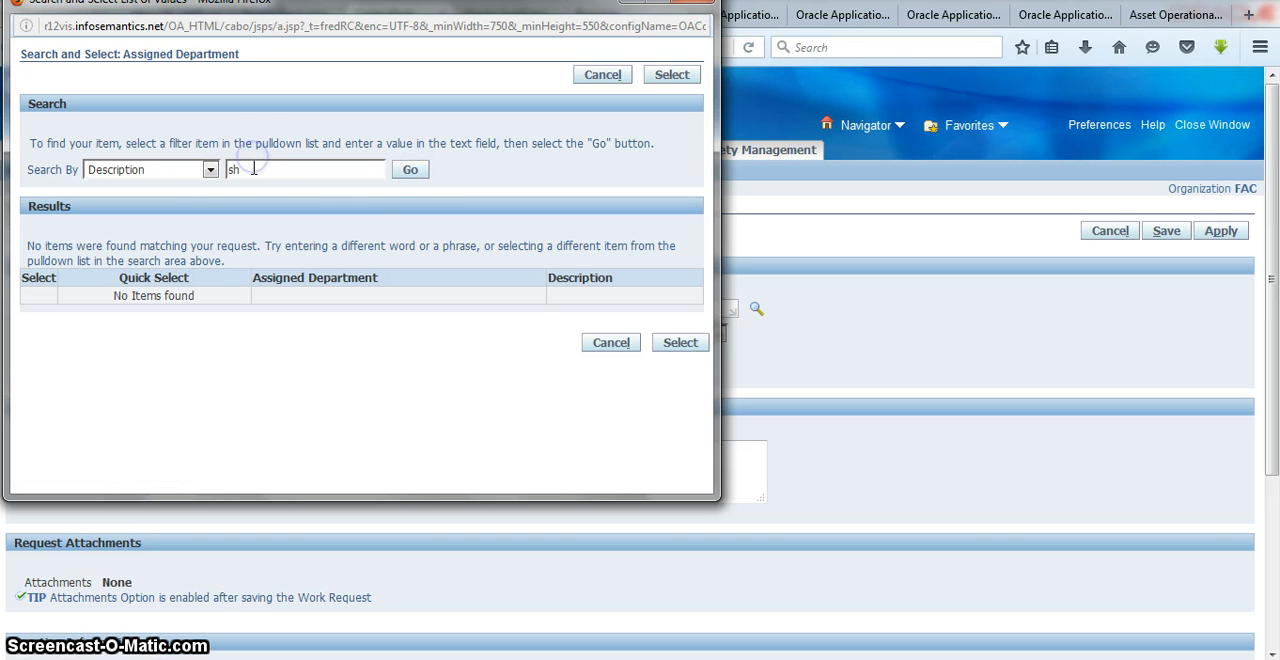
key("BackSpace")
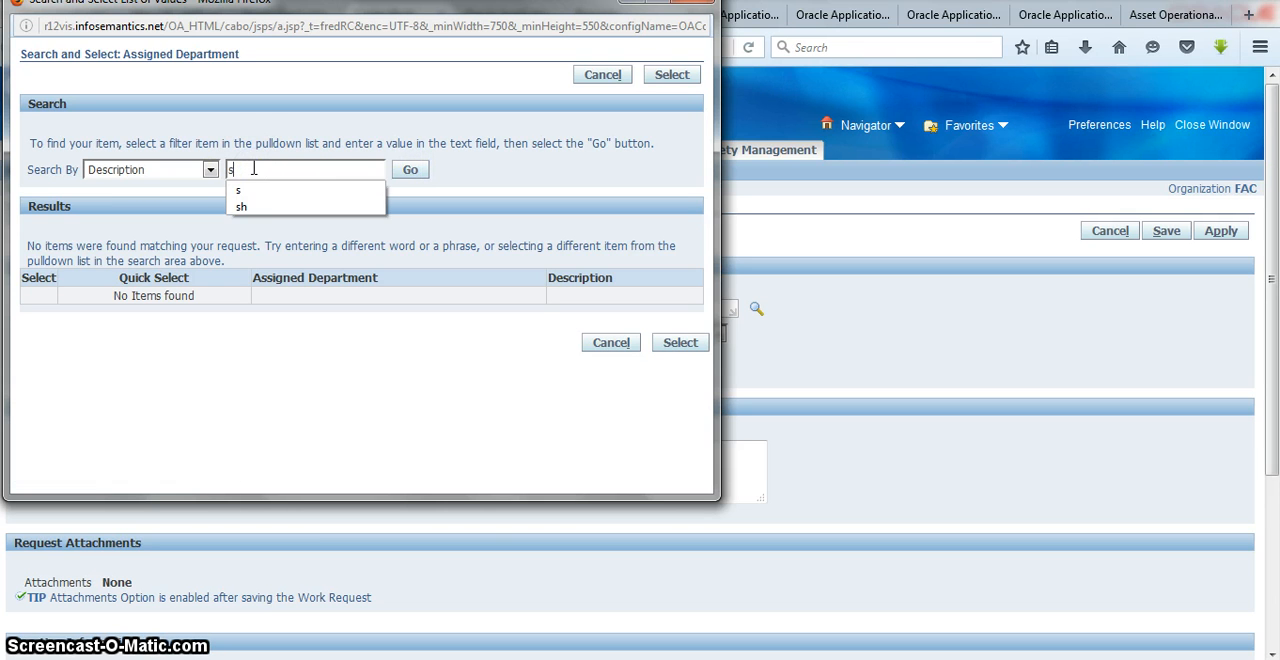
left_click(414, 171)
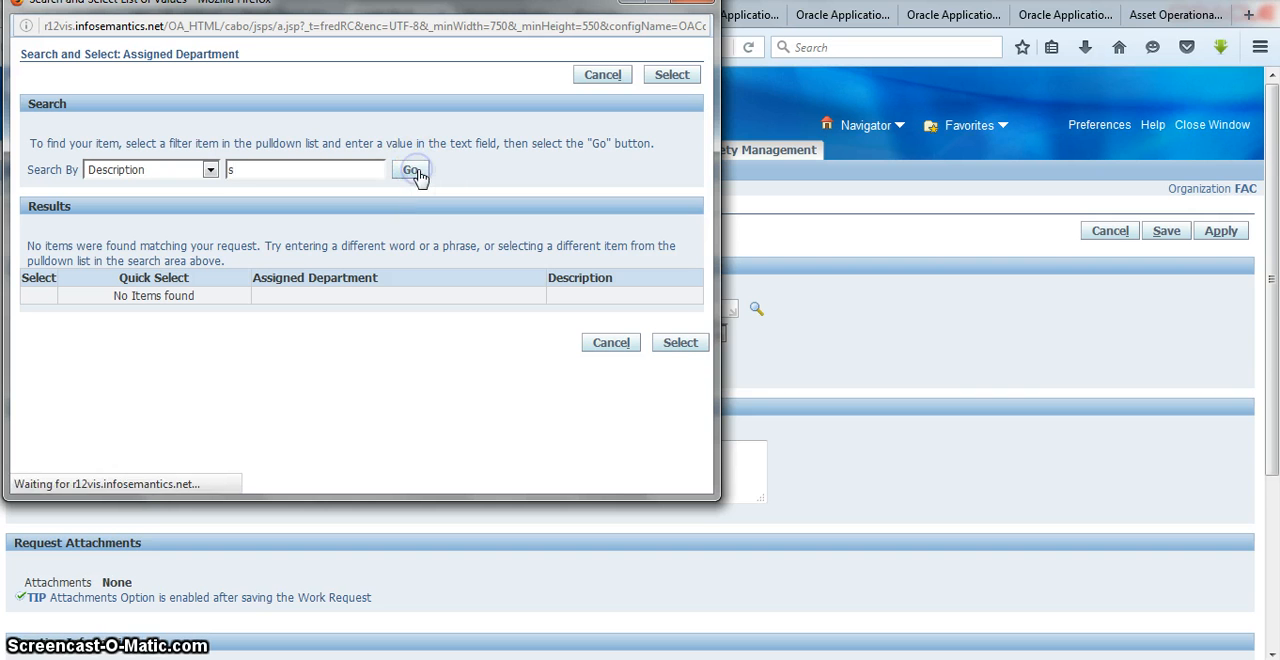
left_click(210, 170)
left_click(187, 185)
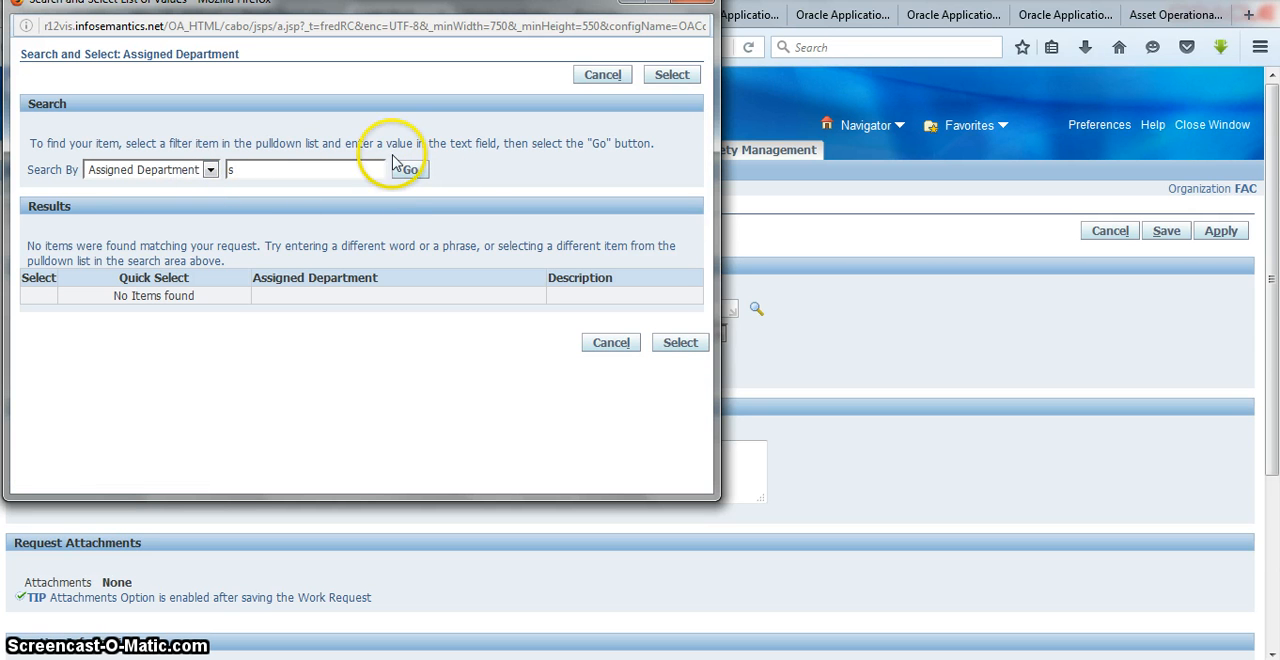
left_click(410, 173)
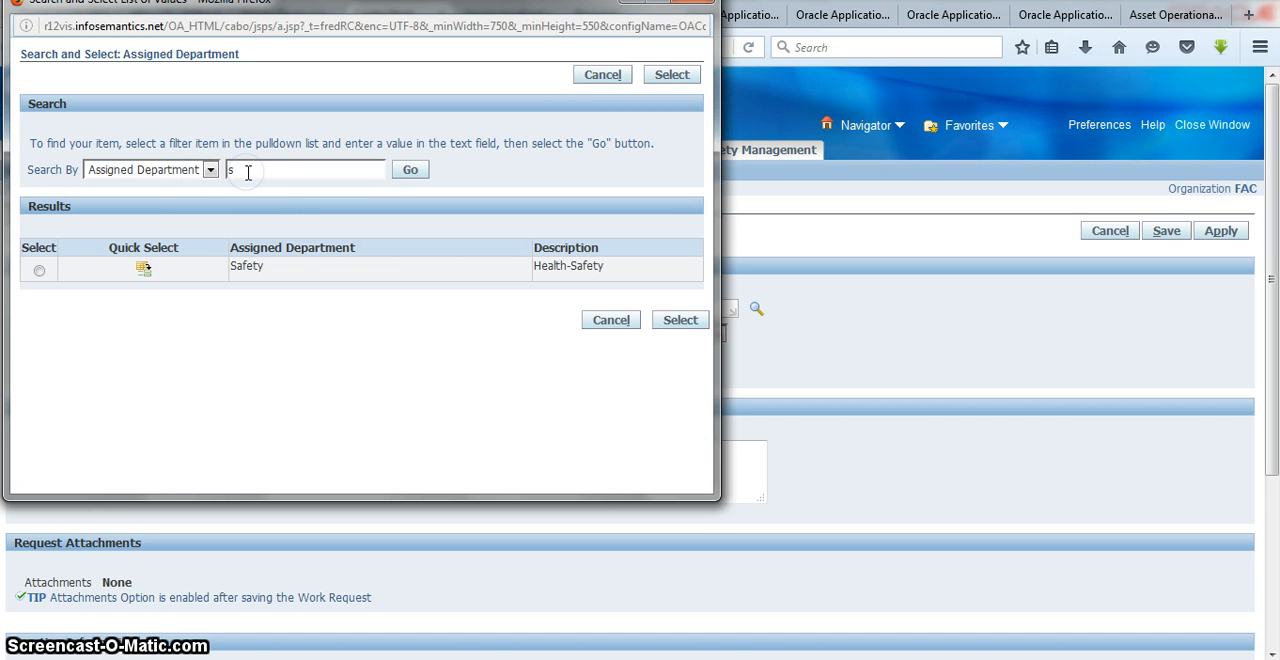
Step: Replace the search text with a and repeat the assigned department search
key("BackSpace")
type("a")
left_click(408, 172)
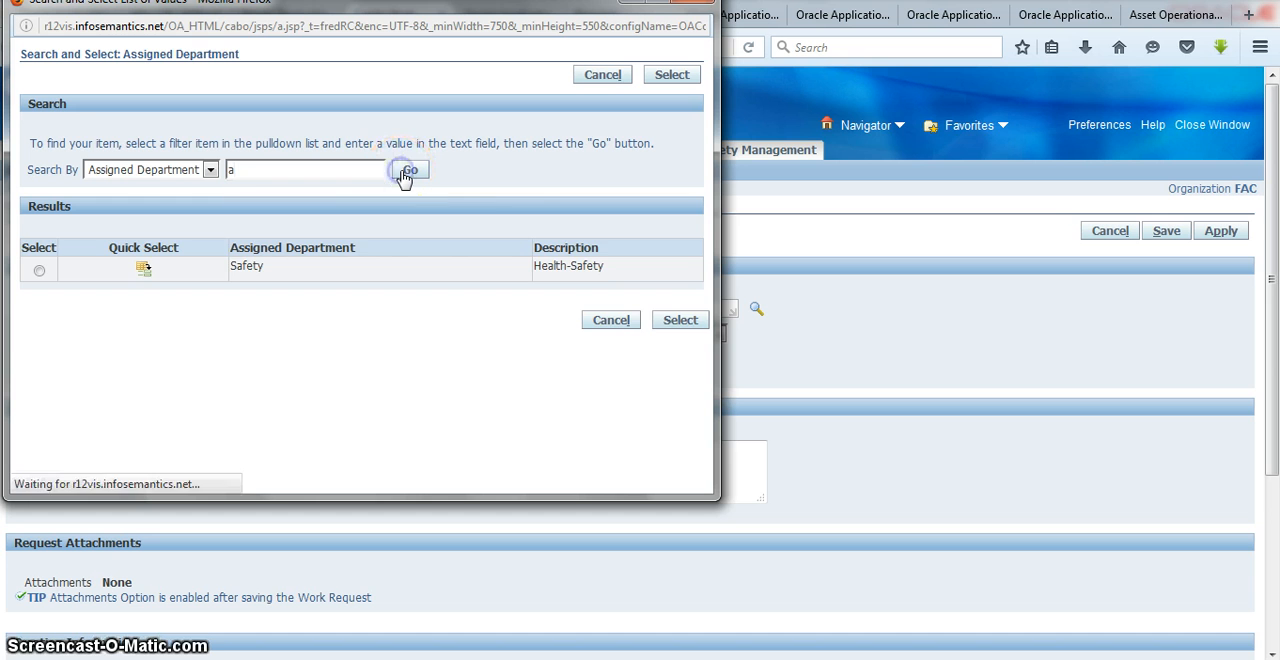
Step: Search the assigned departments for m and choose Ma.FL.SH.T for the work request
left_click(328, 170)
type("m")
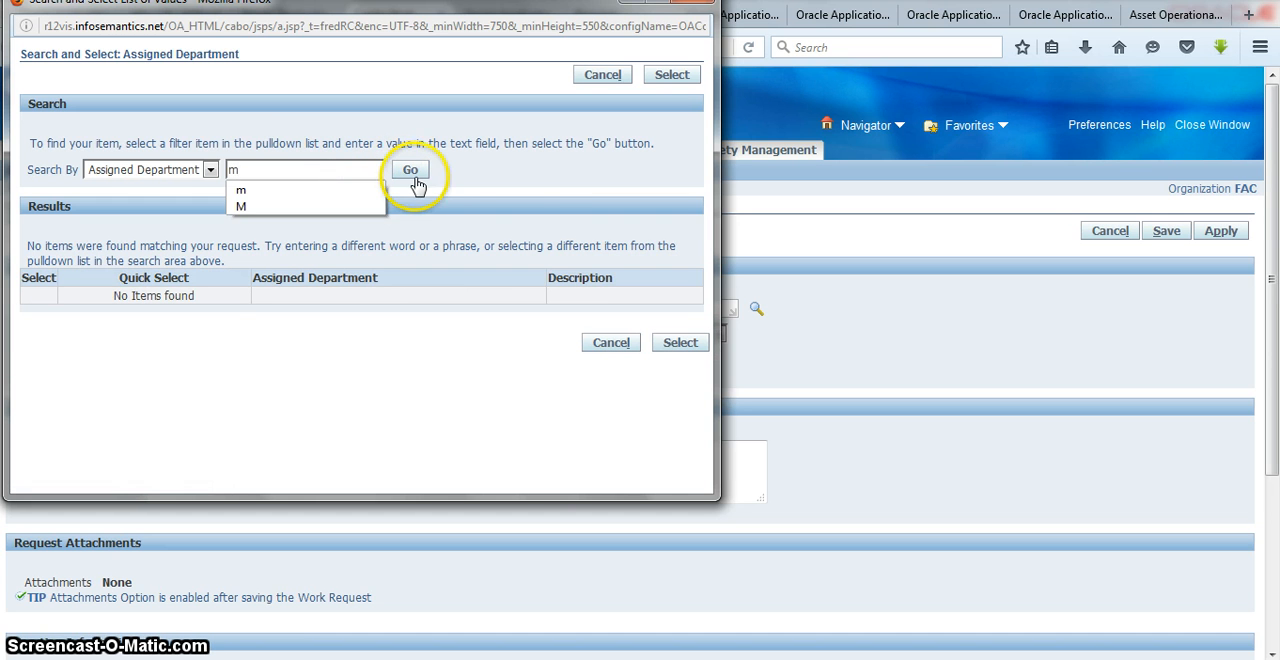
left_click(412, 171)
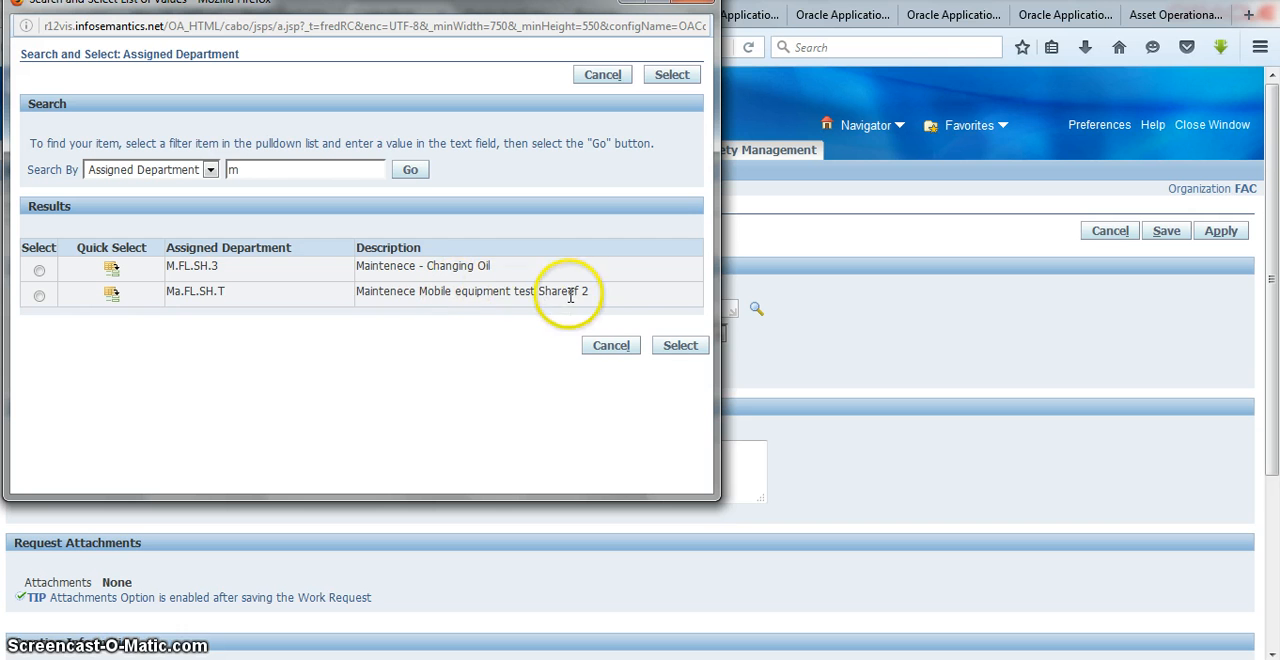
left_click(39, 297)
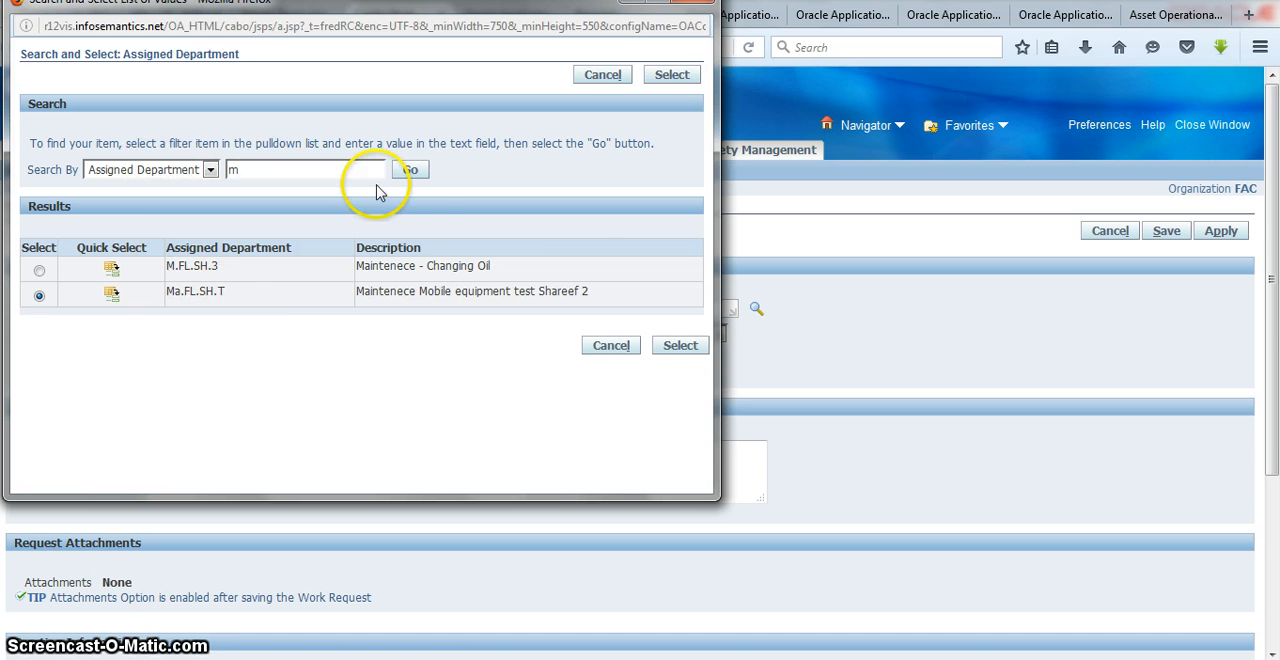
left_click(680, 346)
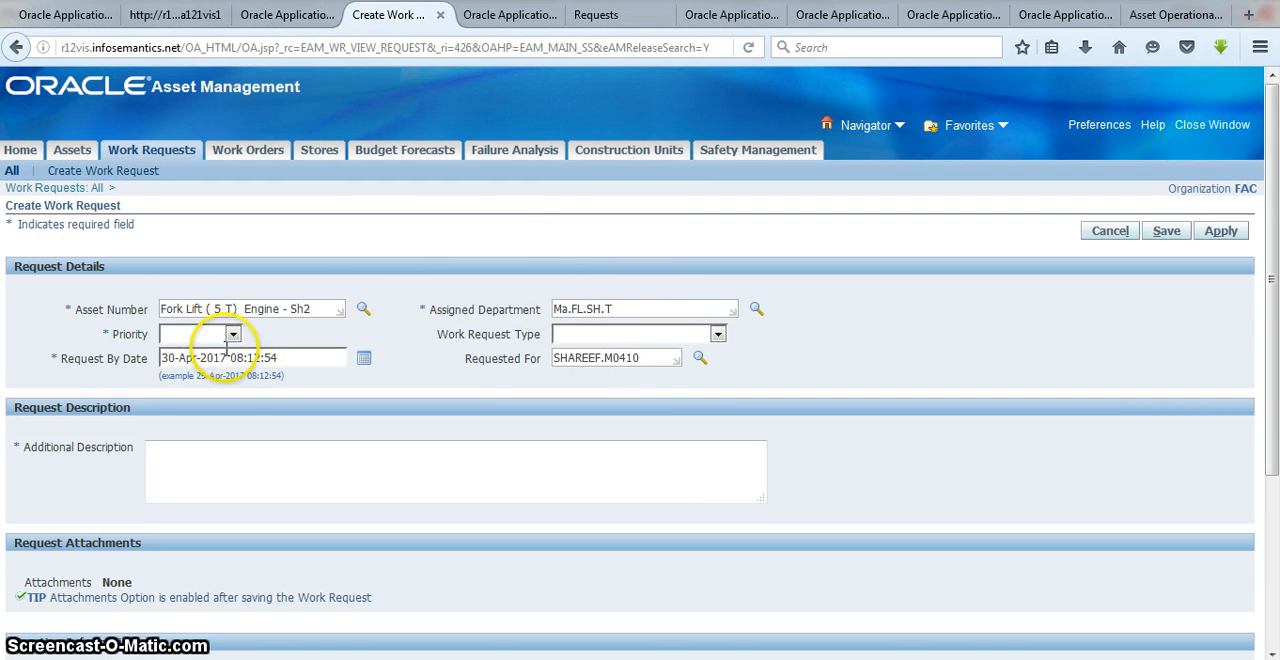
Step: Set the work request's priority to High and enter the additional description "Changing engine Oil"
left_click(233, 334)
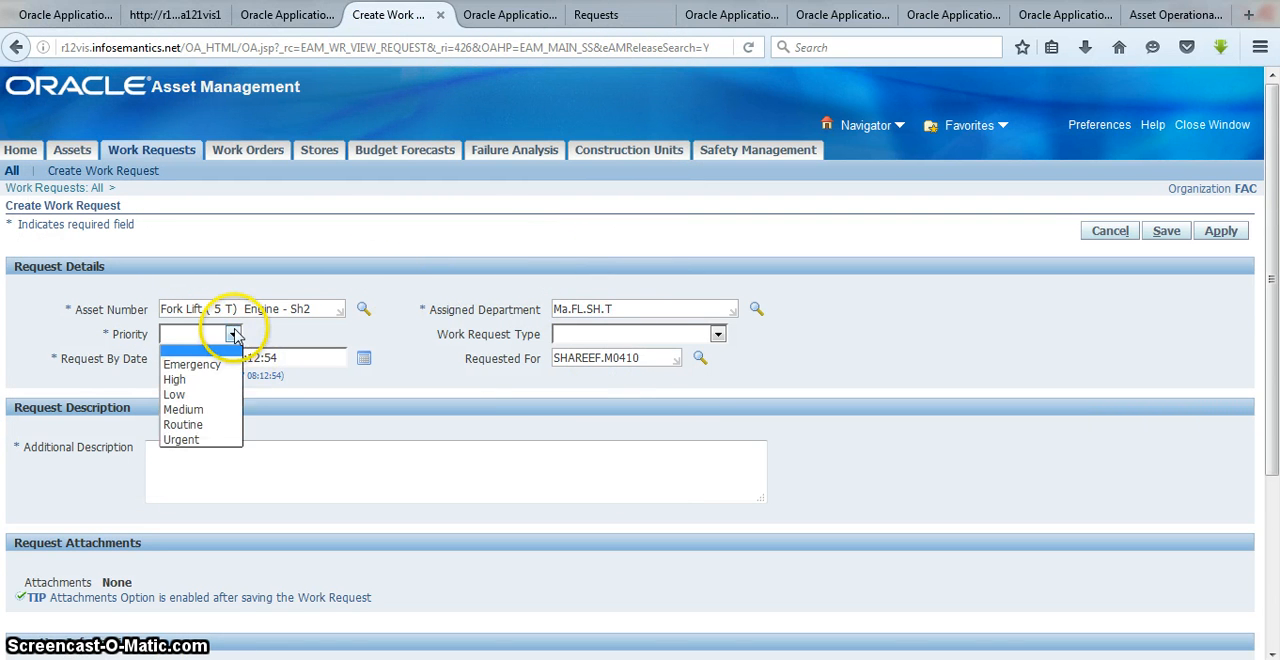
left_click(205, 380)
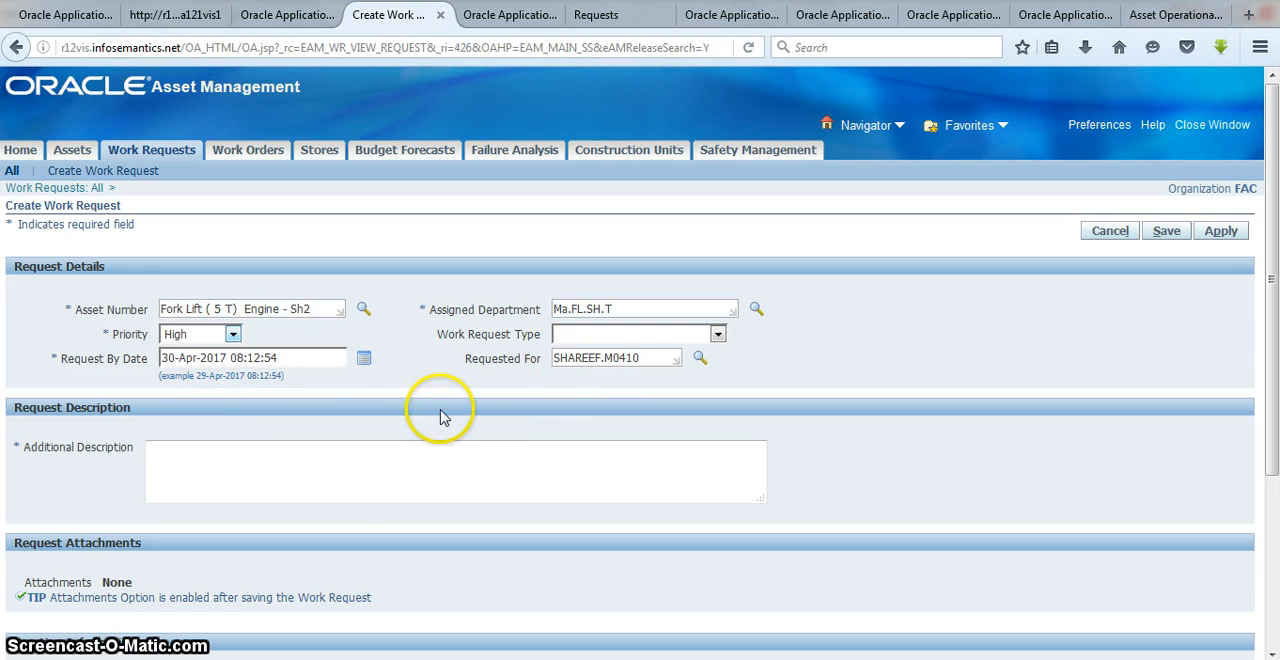
left_click(341, 461)
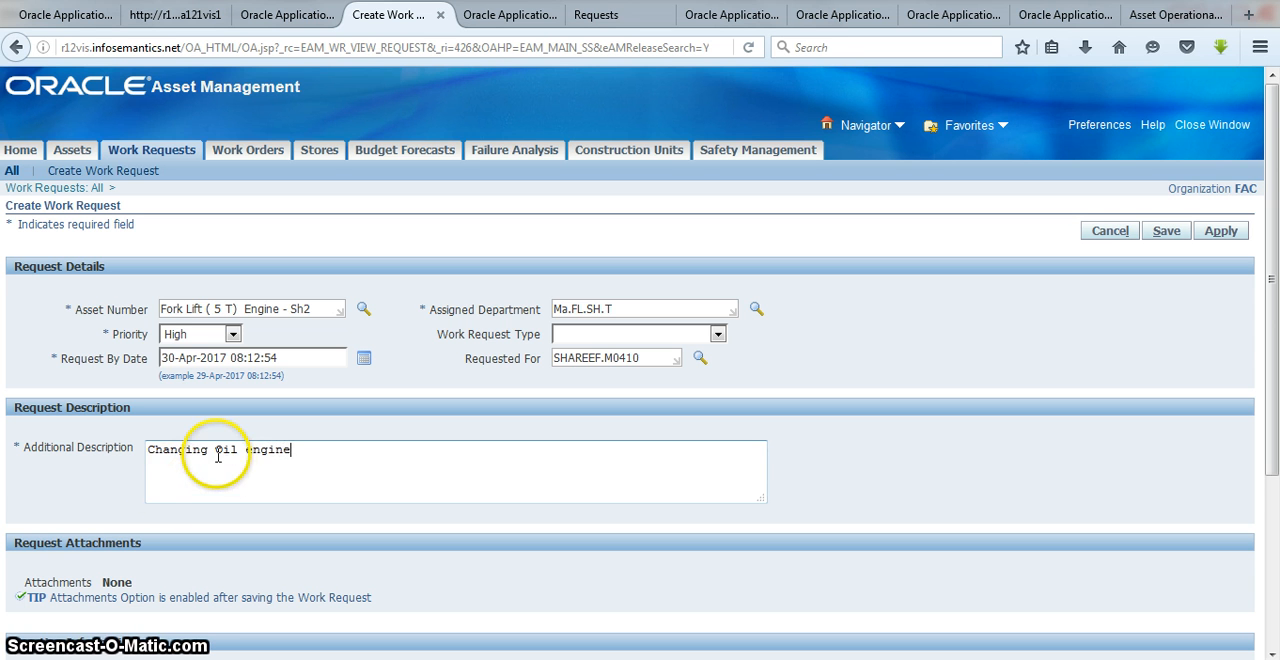
left_click_drag(215, 452, 242, 452)
key("BackSpace")
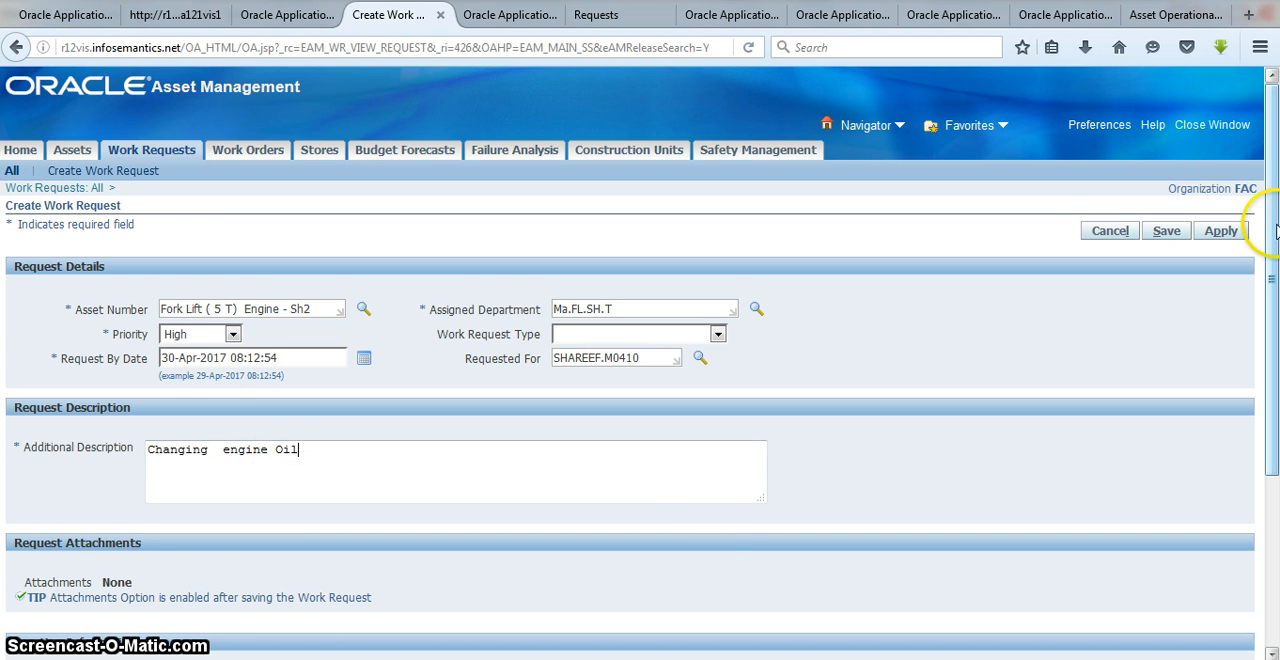
Step: Enter the creator's phone number in the creation information and set the contact preference to E-mail
left_click_drag(1275, 230, 1275, 405)
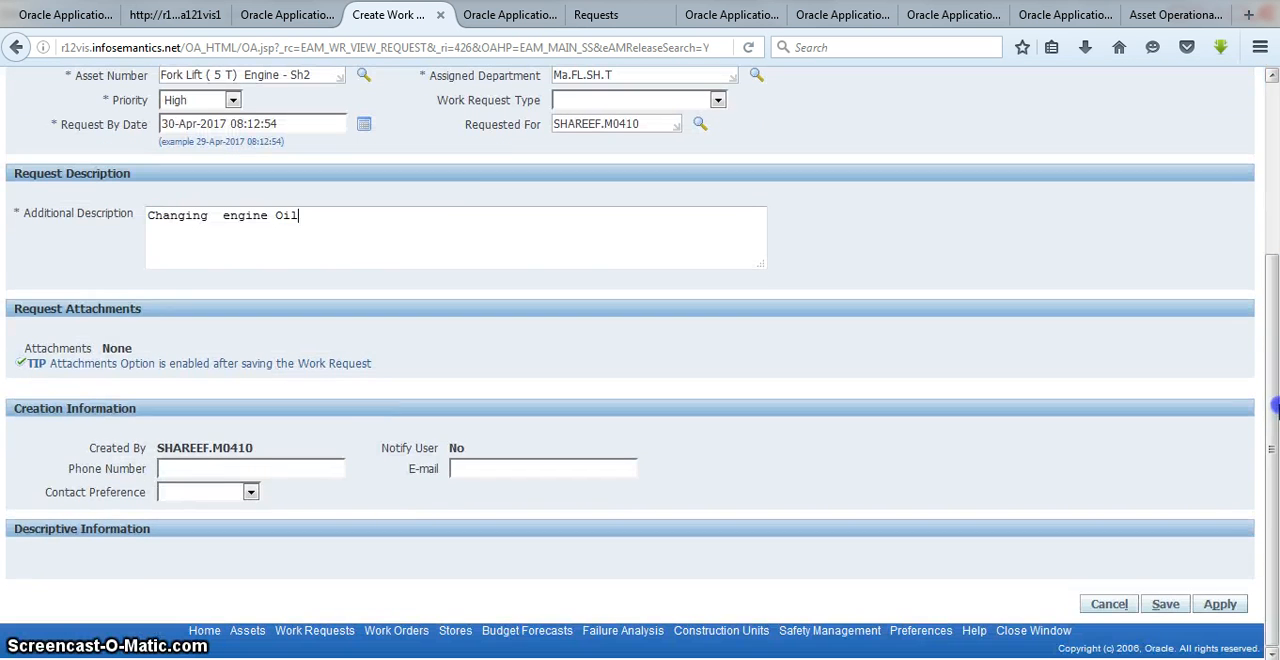
left_click(220, 465)
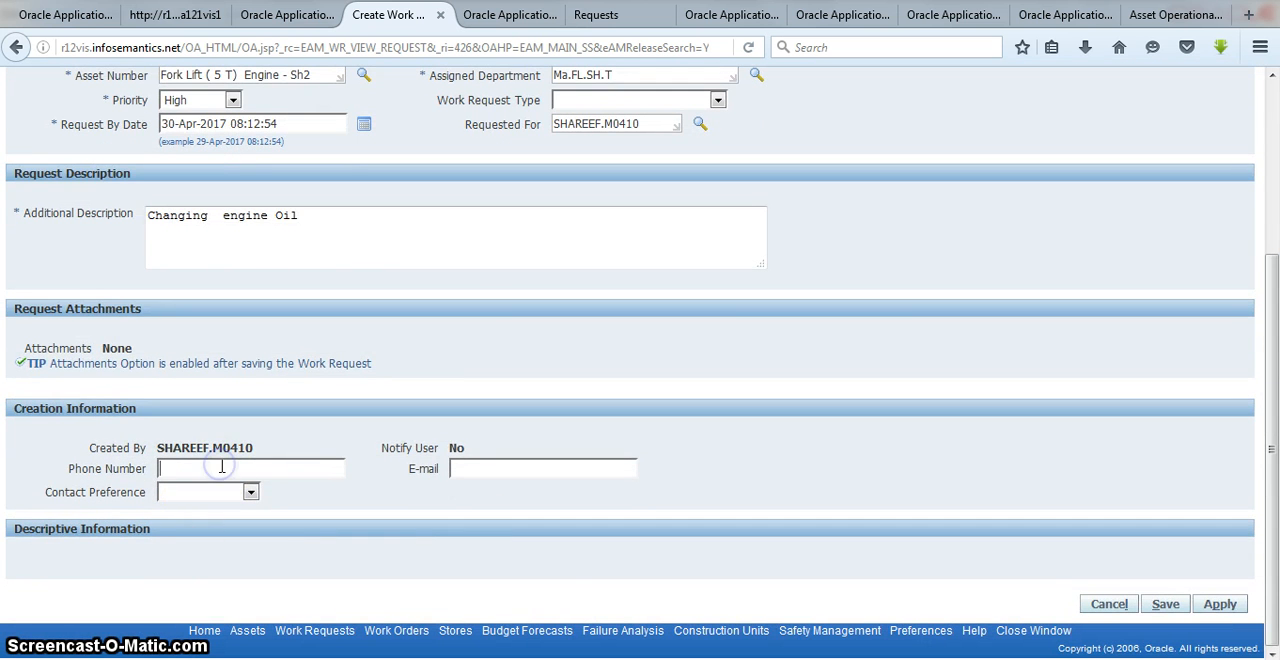
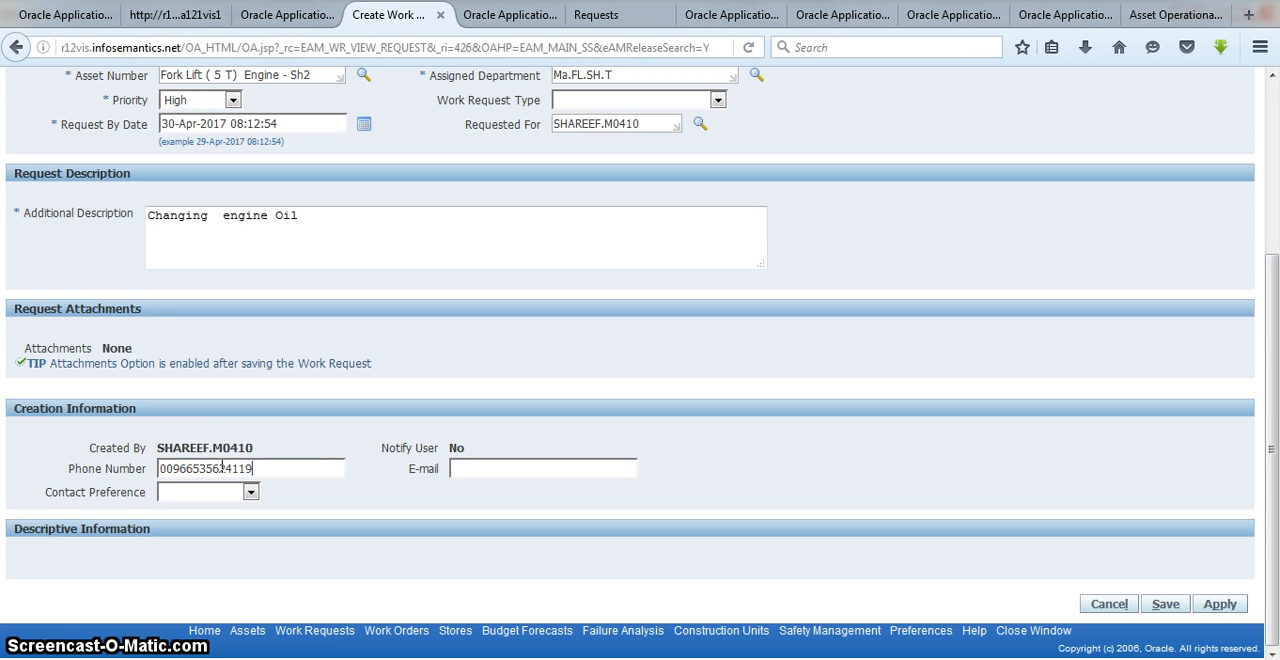
left_click(250, 492)
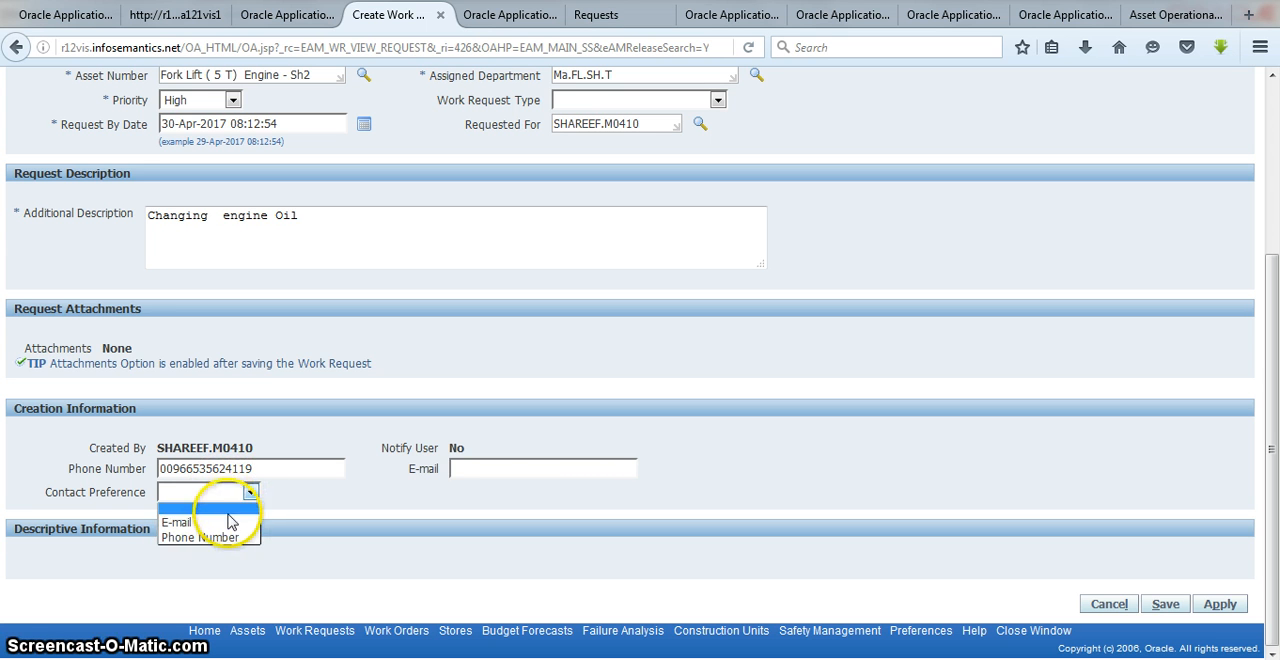
left_click(230, 521)
Step: Fill in the creator's e-mail address and submit the work request
left_click(466, 468)
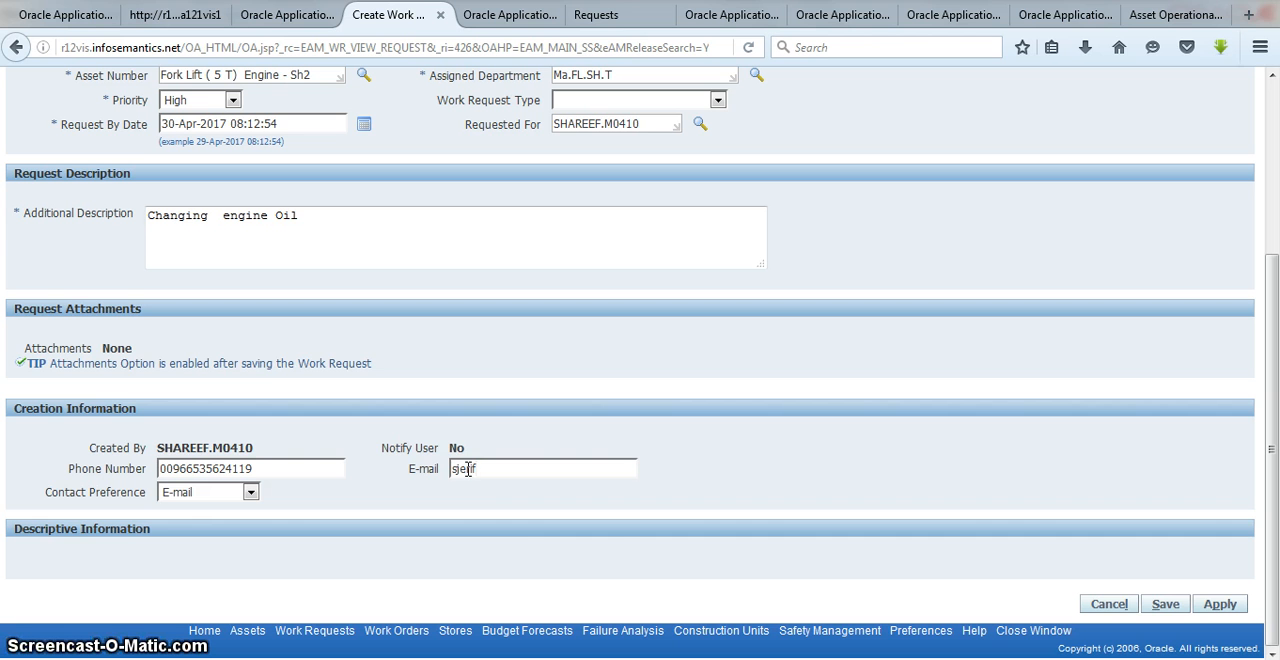
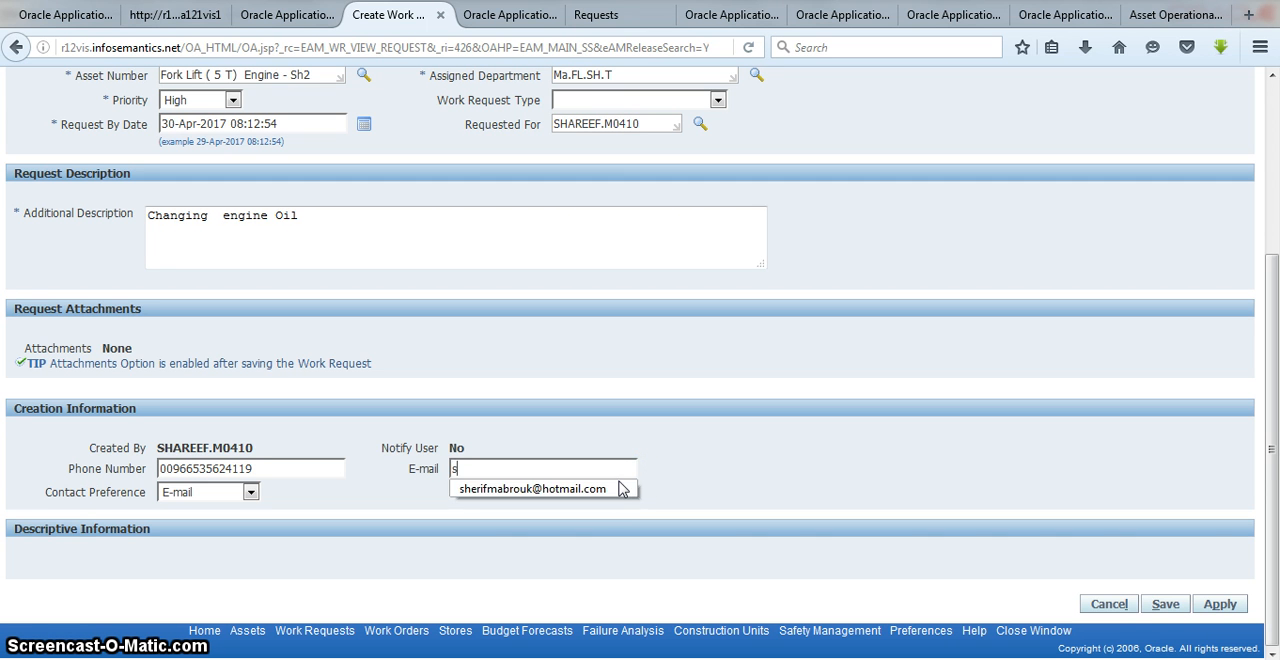
left_click(621, 488)
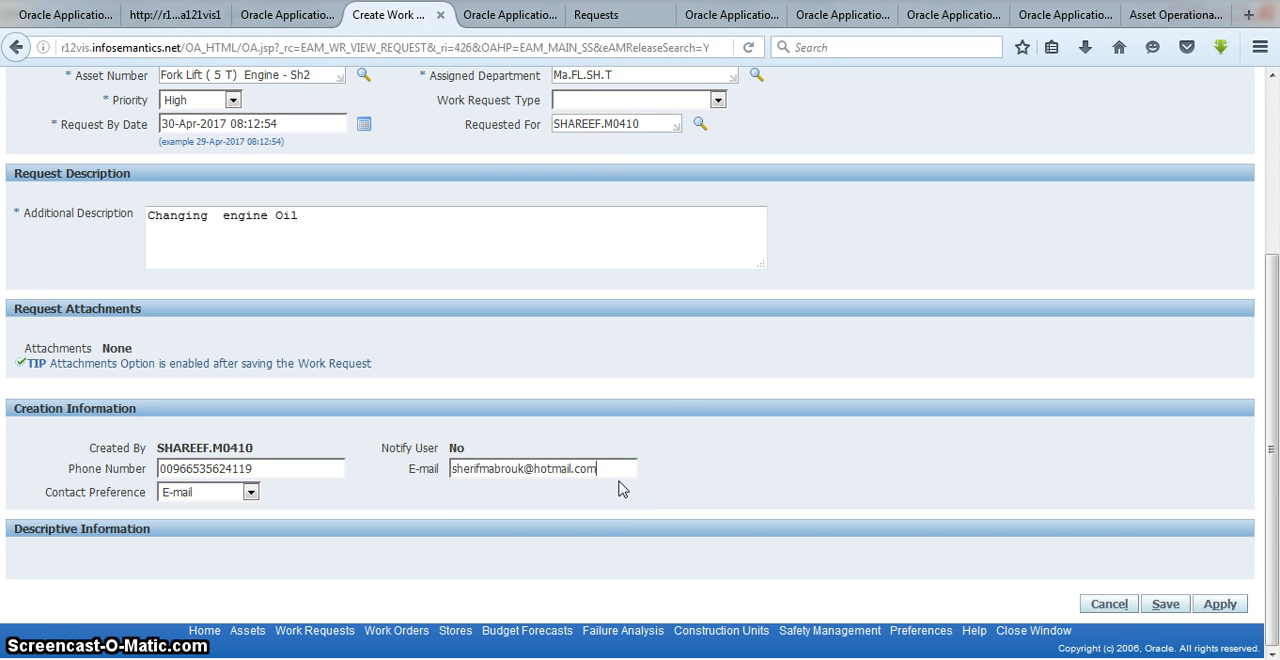
left_click(1204, 610)
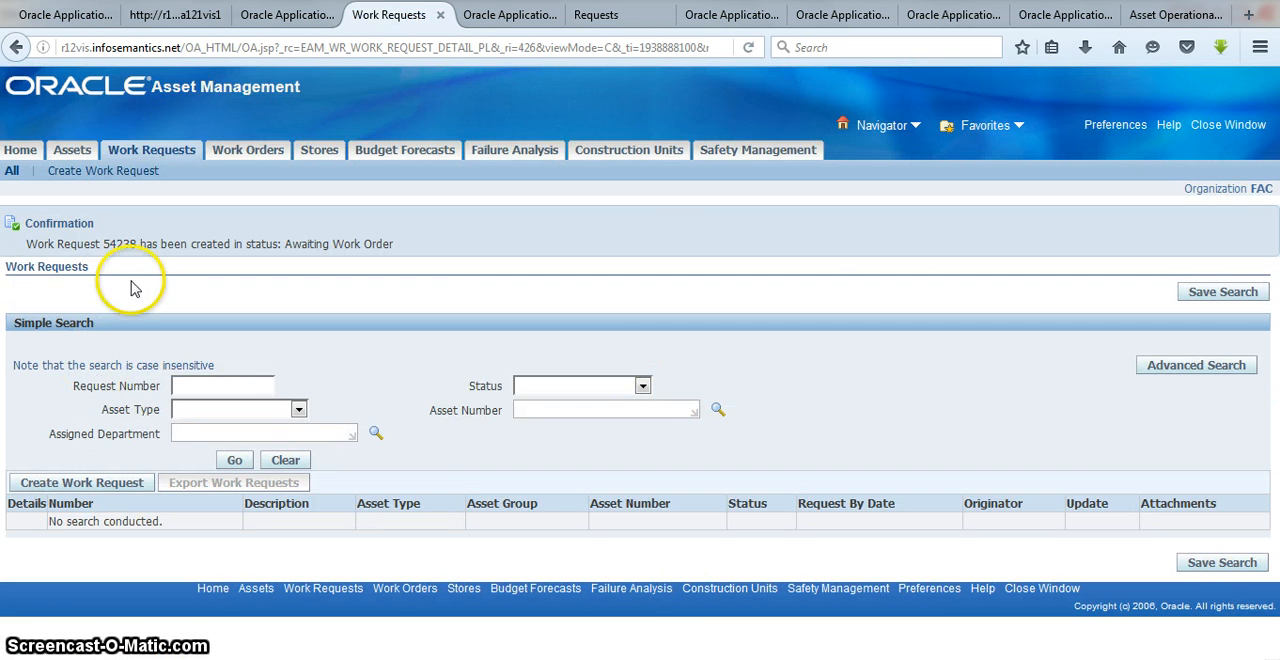
Step: Copy the new work request number into the EAM document in Microsoft Word, on its own line below FAC, and save the document
left_click_drag(104, 243, 135, 243)
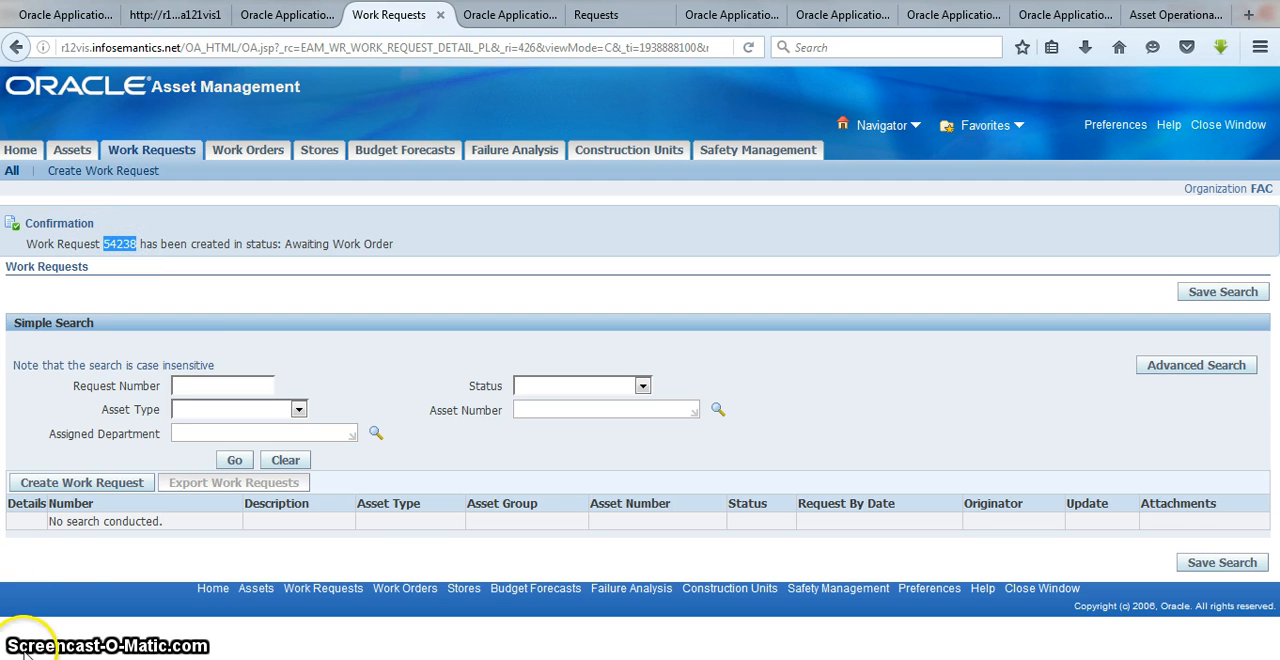
left_click(465, 658)
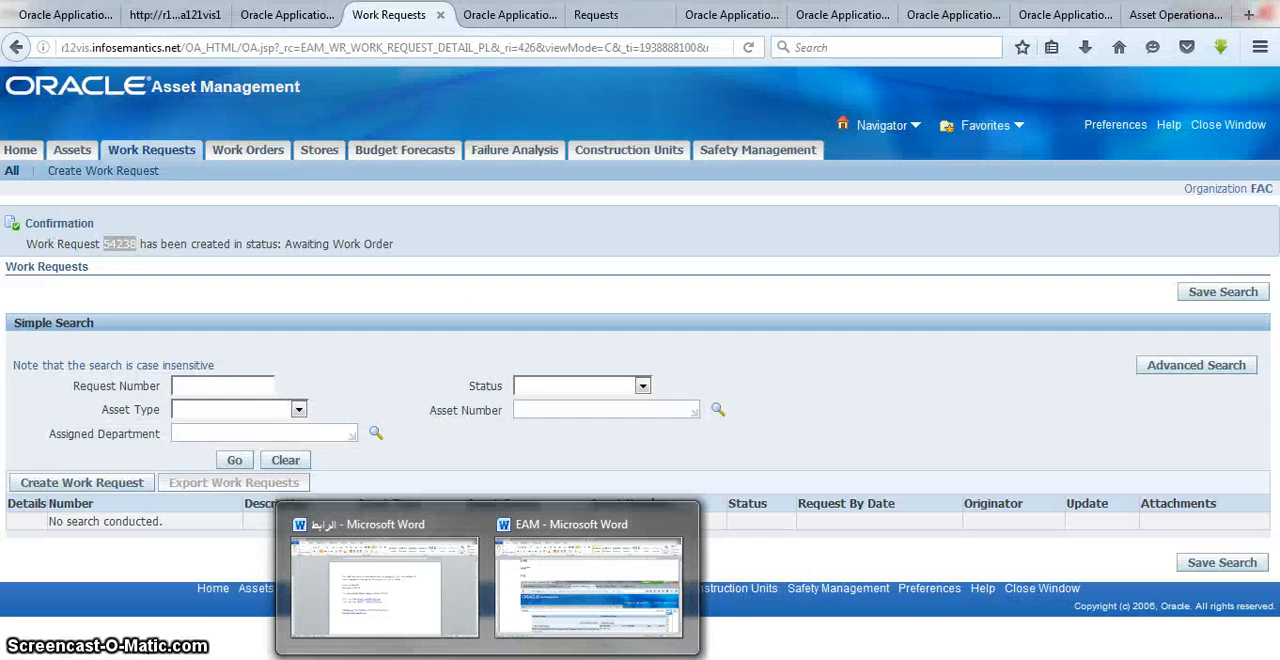
left_click(545, 585)
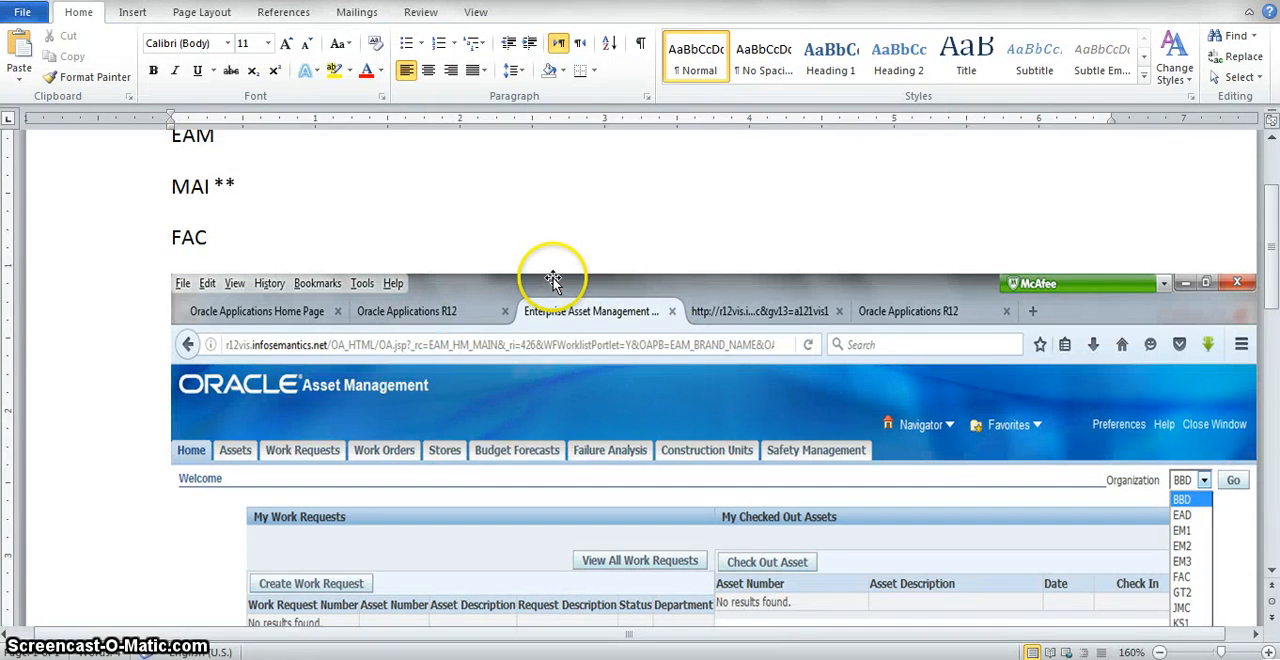
key("Return")
key("Return")
key("Return")
key("Return")
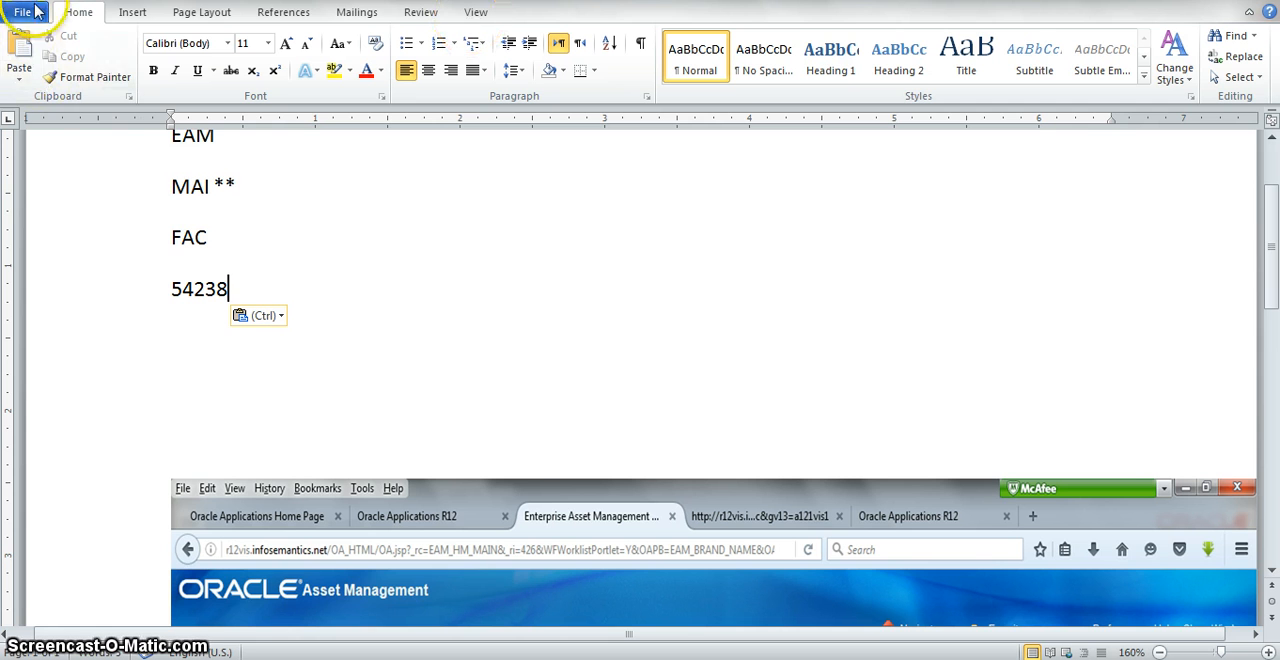
key("ctrl+s")
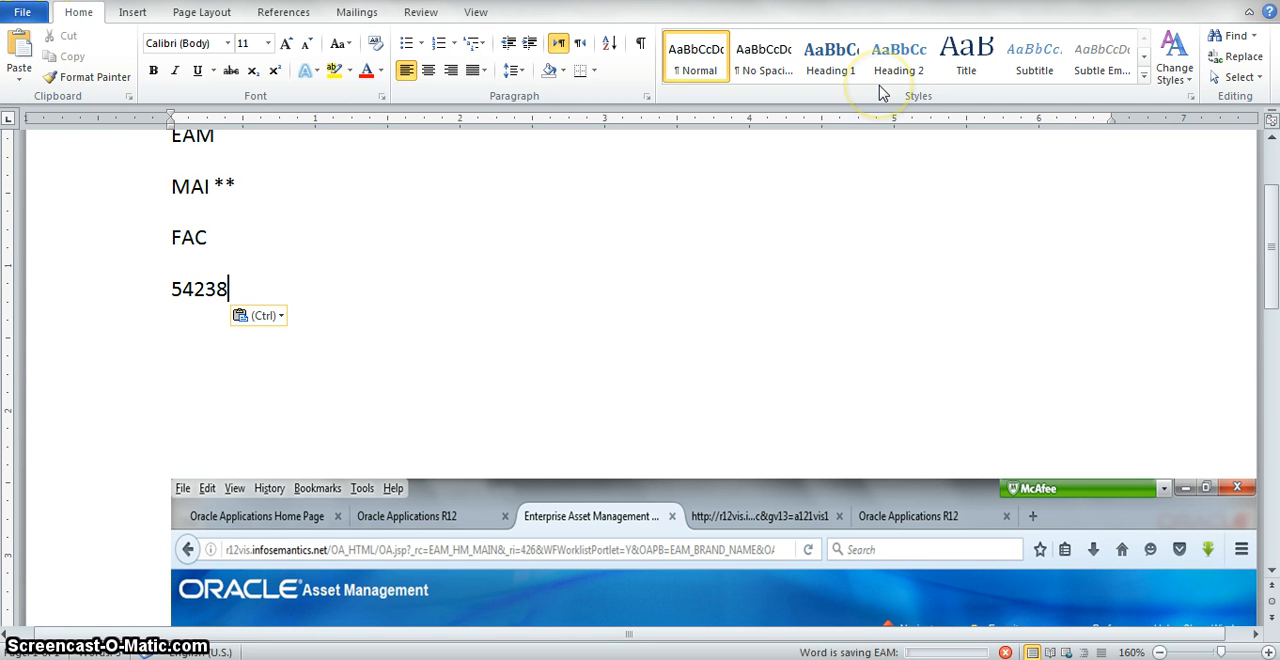
Step: Switch back to Oracle Asset Management and create a new work order linked to work request 54238
key("alt+Tab")
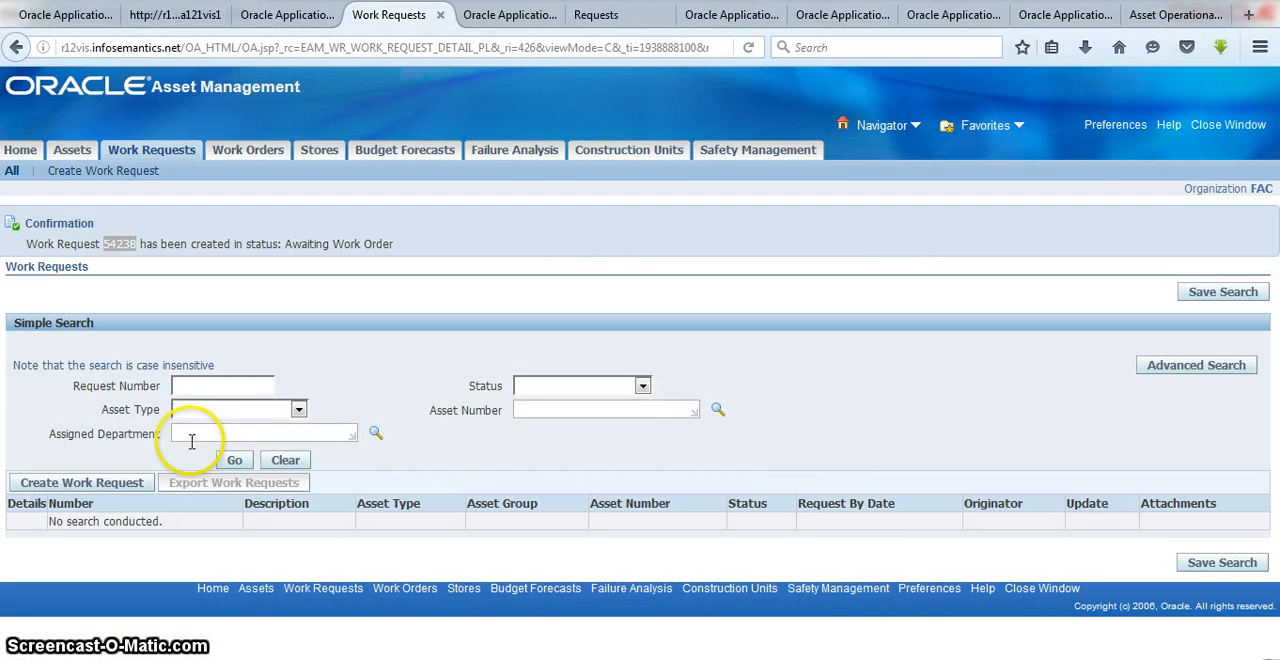
left_click(333, 370)
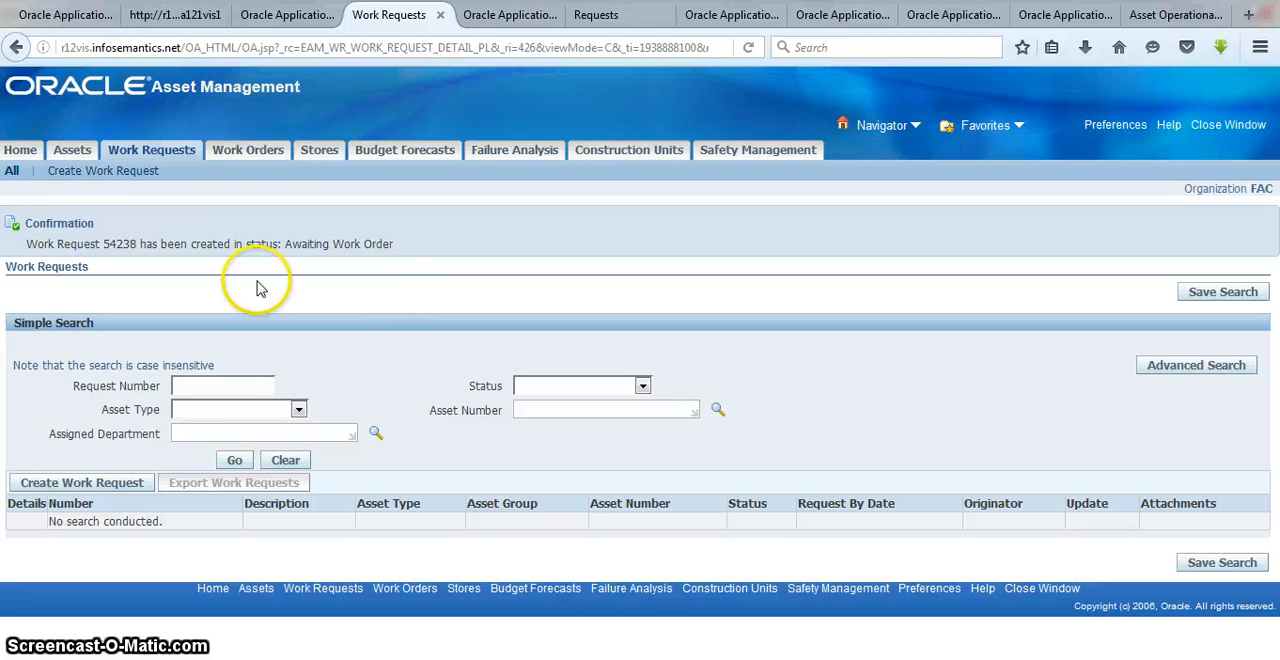
left_click(256, 152)
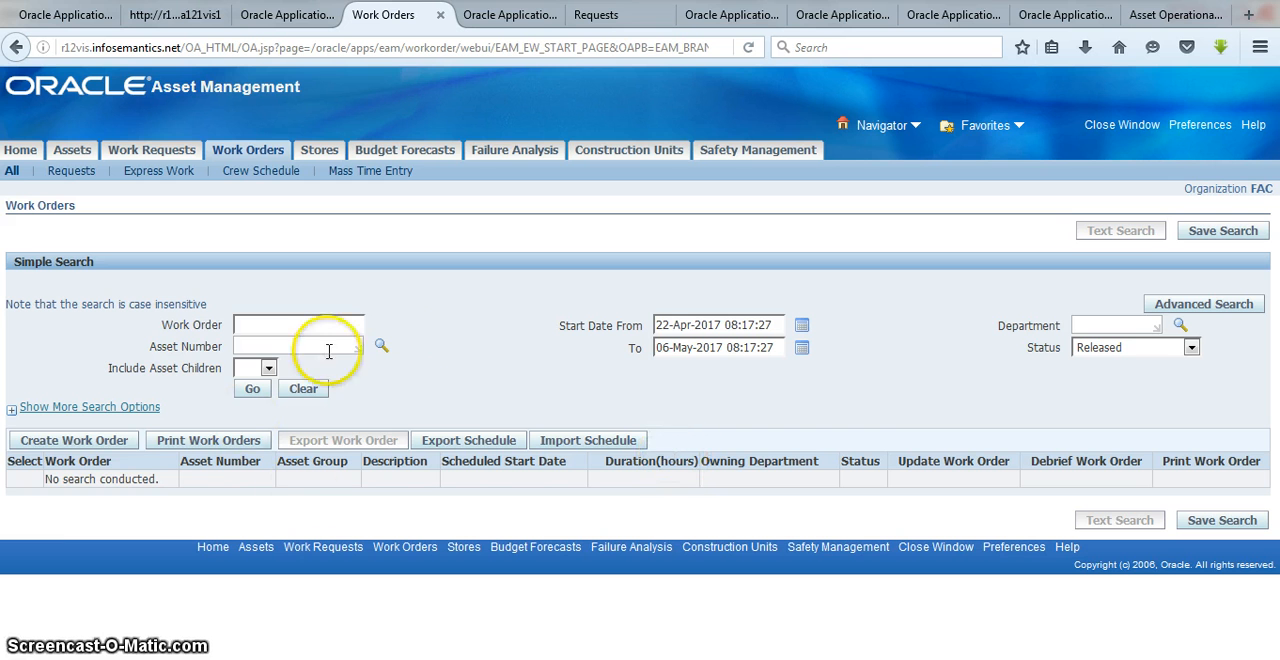
left_click(106, 442)
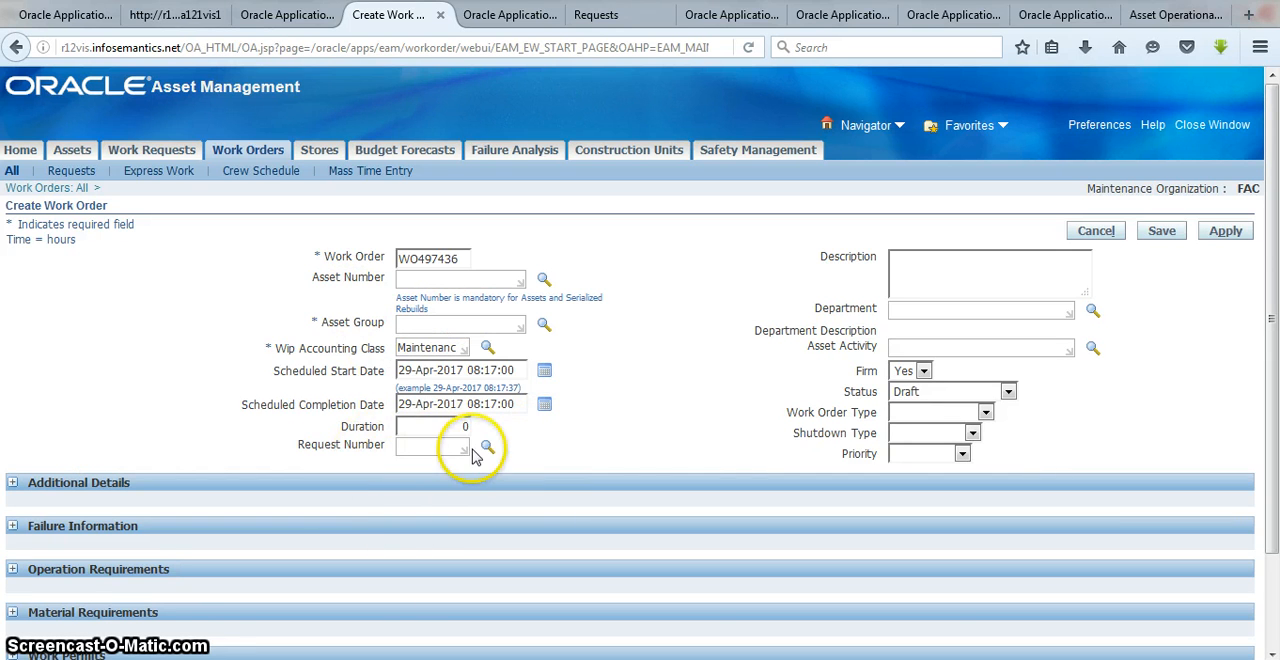
left_click(426, 446)
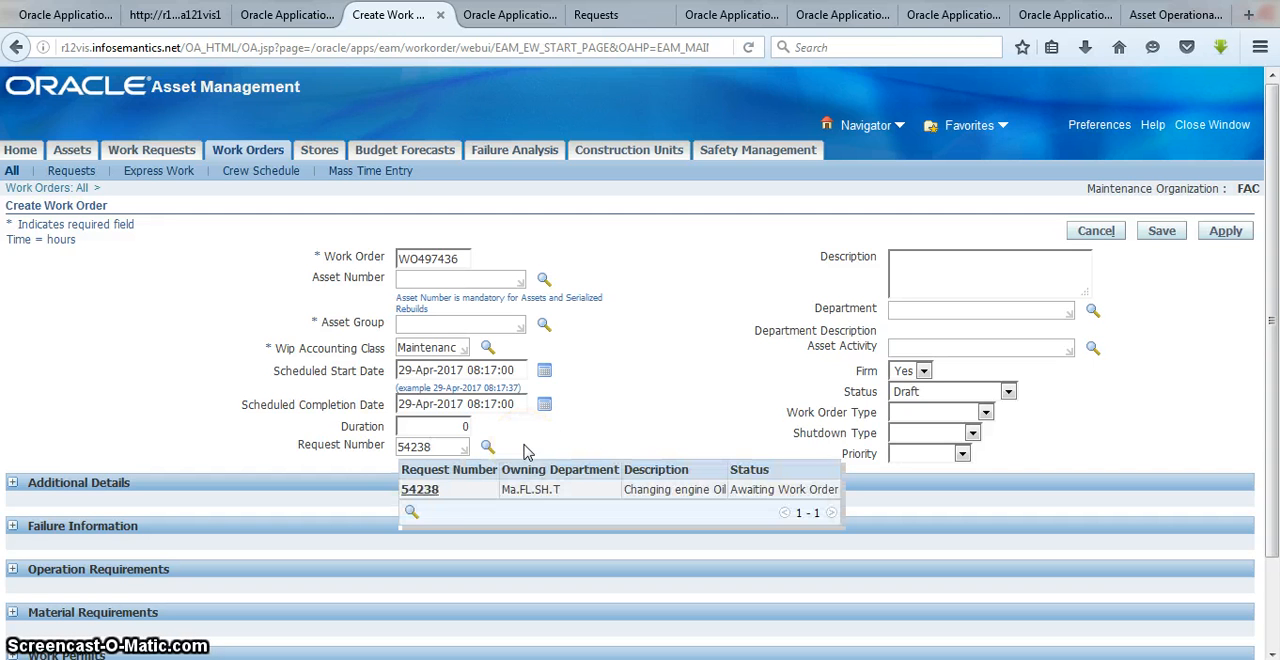
left_click(420, 489)
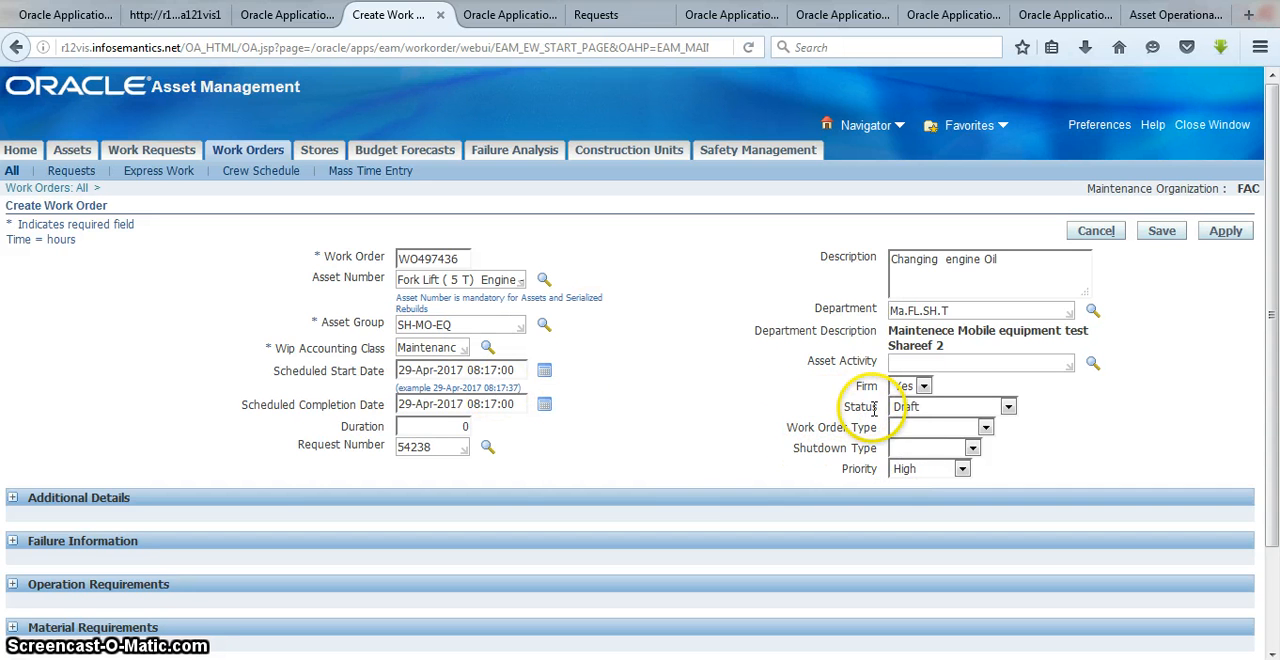
Step: Set the work order's status to Released and expand the Additional Details, Failure Information and Operation Requirements sections
left_click(1008, 407)
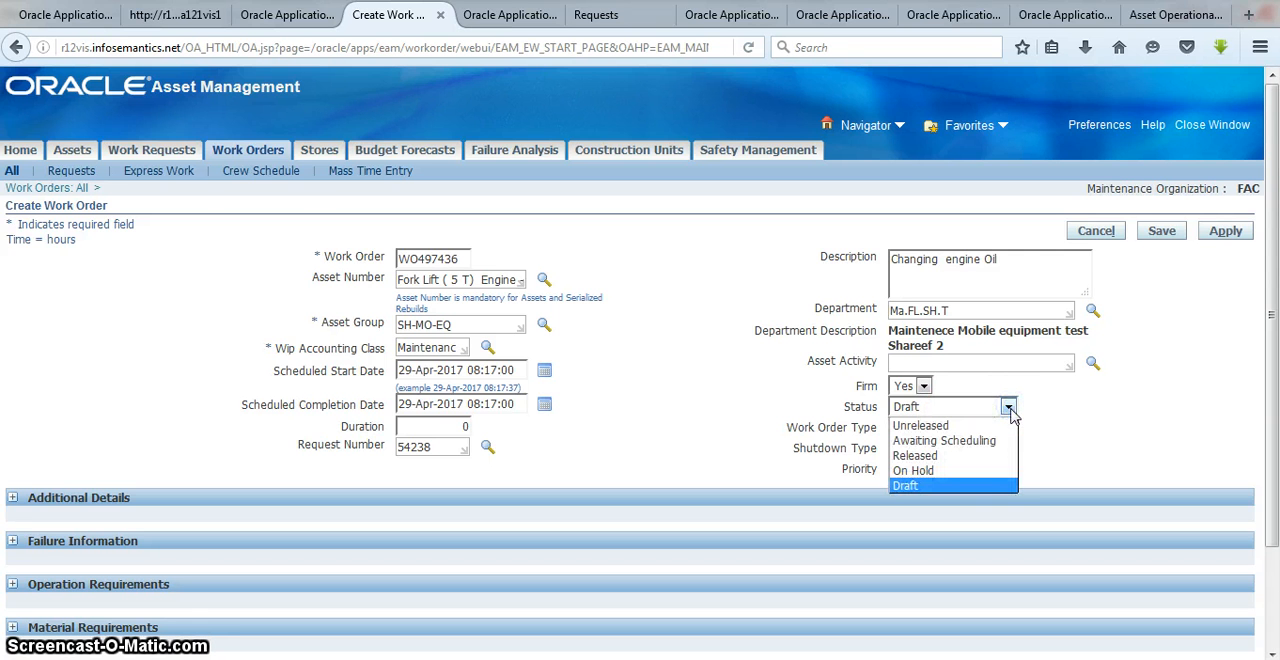
left_click(966, 455)
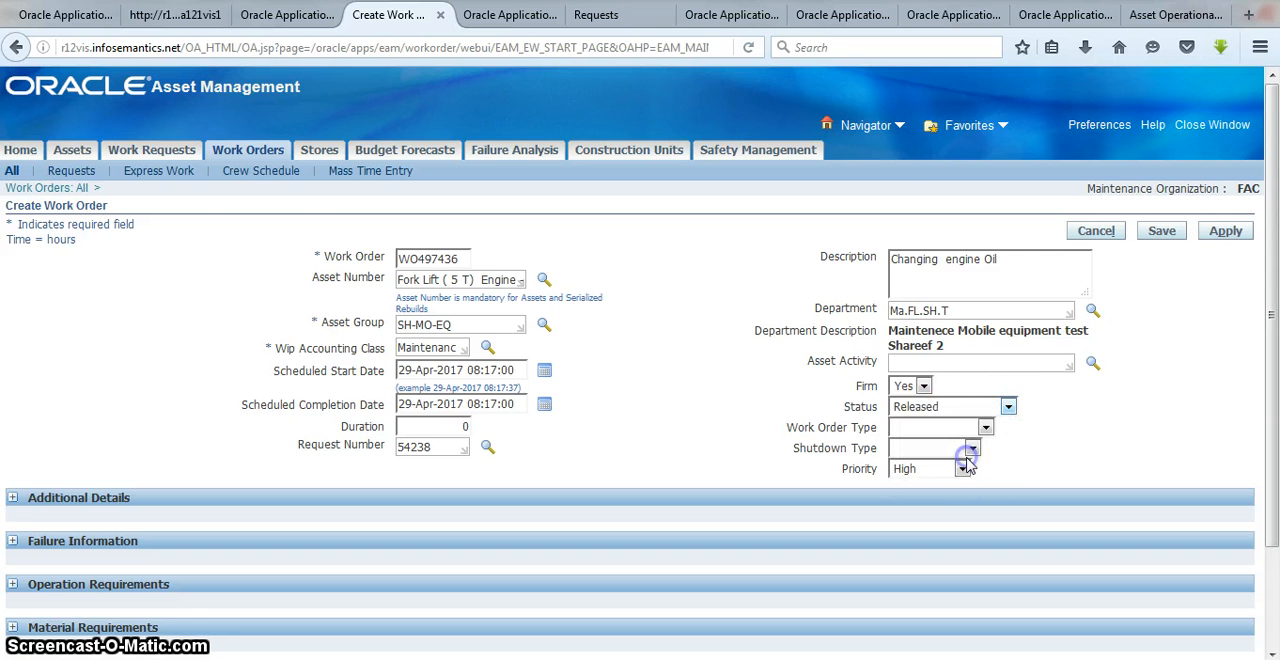
left_click_drag(1266, 351, 1266, 460)
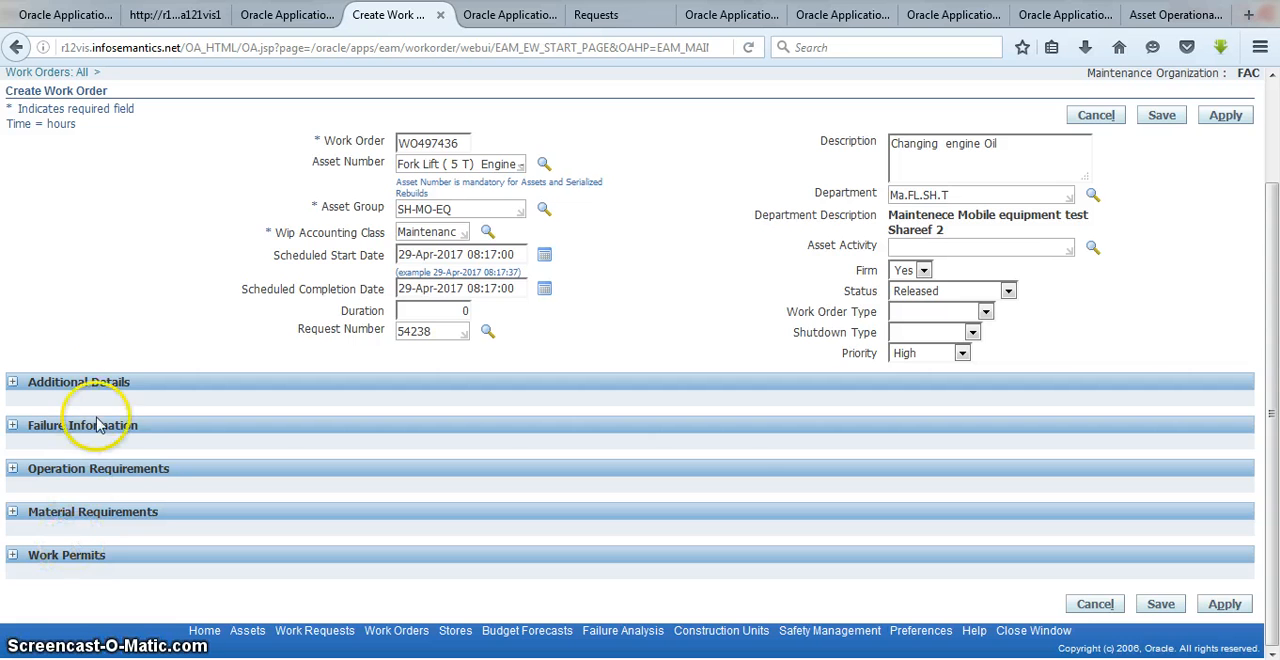
left_click(13, 383)
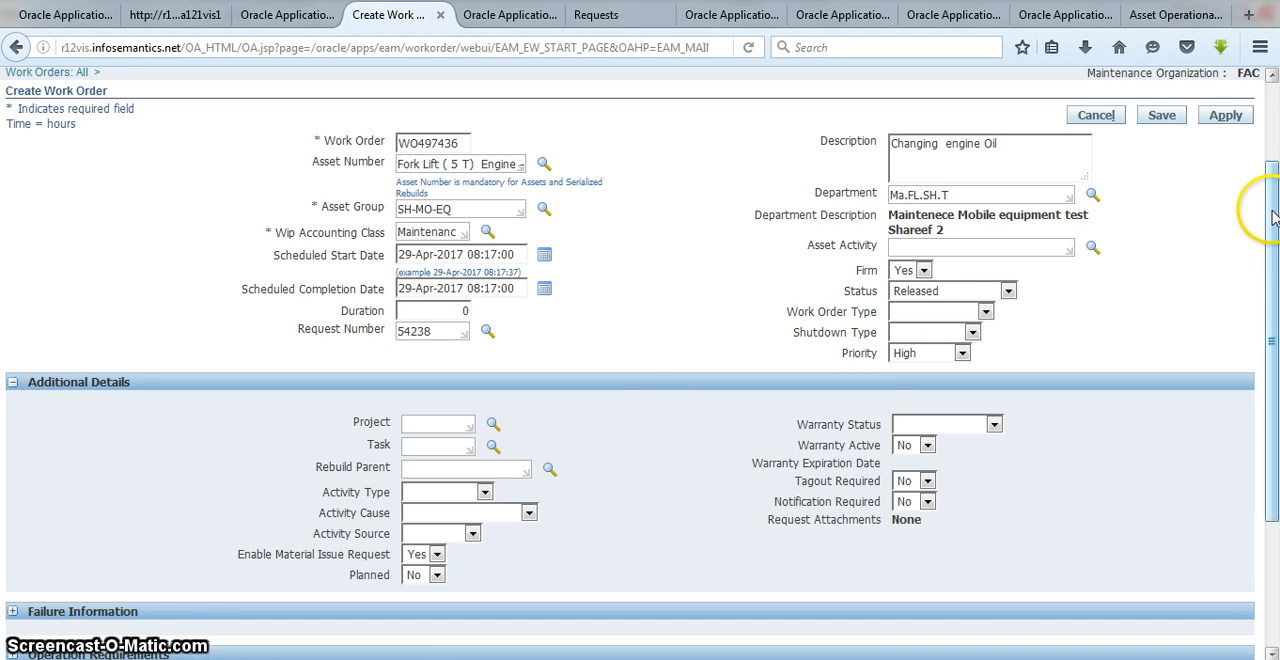
left_click_drag(1270, 222, 1268, 390)
left_click(13, 426)
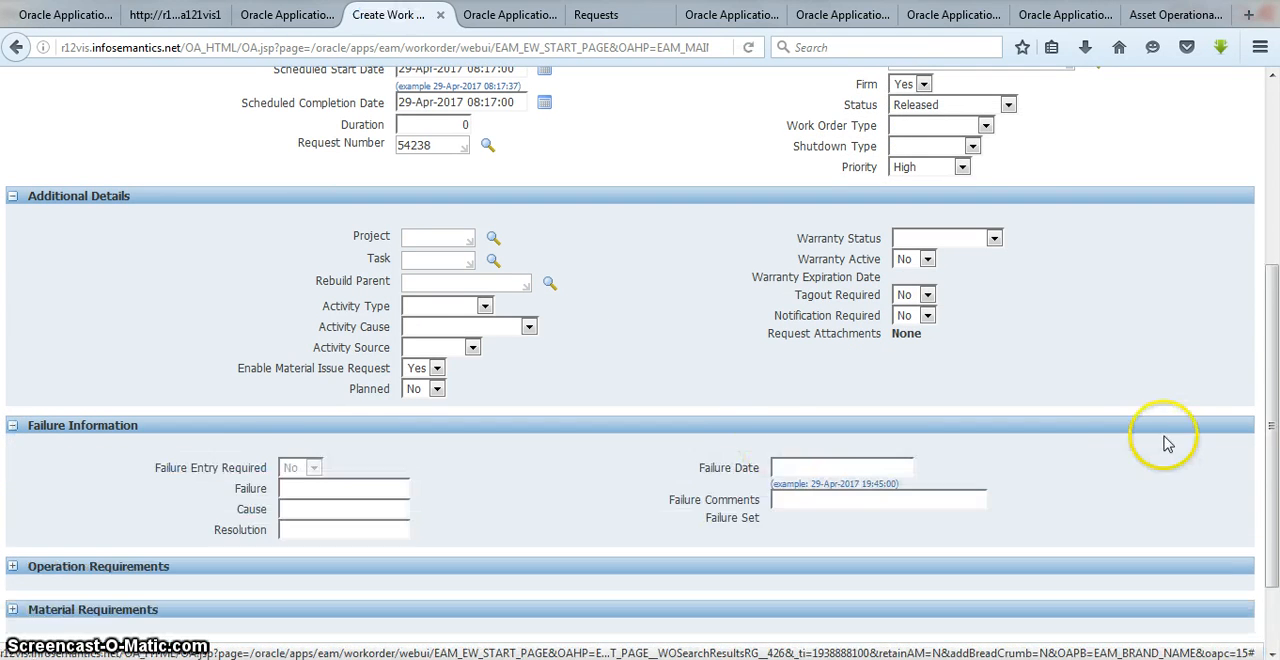
left_click_drag(1270, 343, 1263, 441)
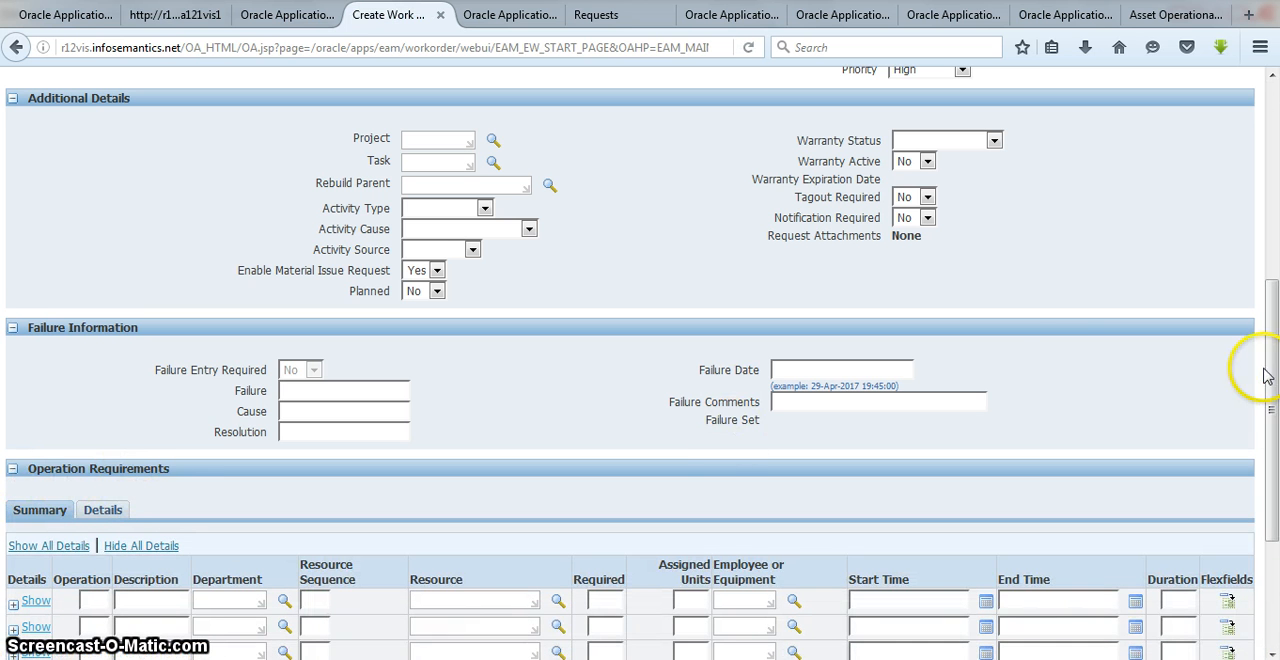
left_click_drag(1273, 368, 1274, 459)
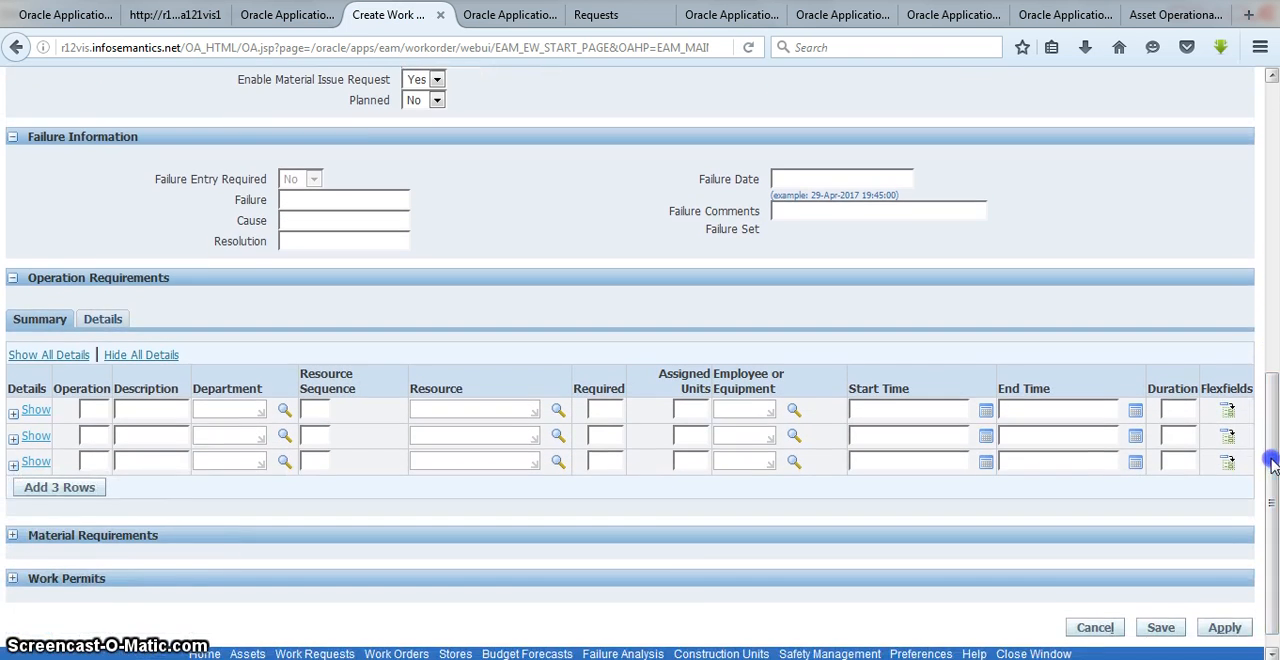
Step: Enter "Changing Oil" as the description in the first row of the operation requirements
left_click(147, 410)
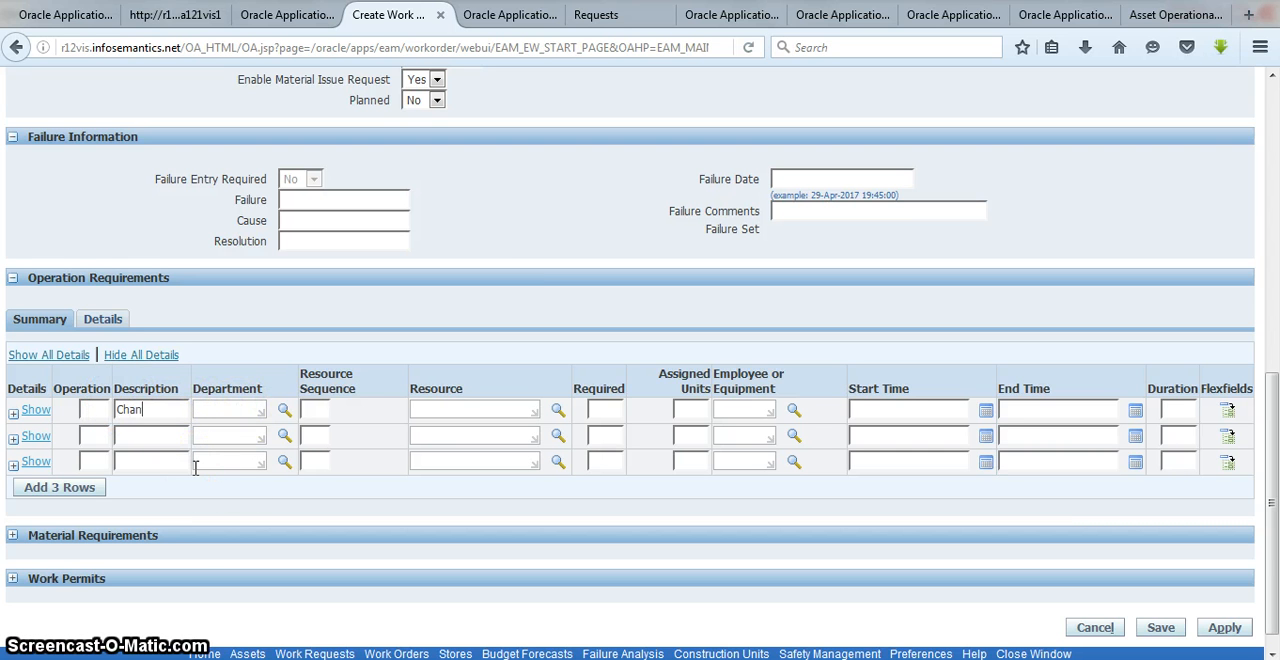
type("Changing")
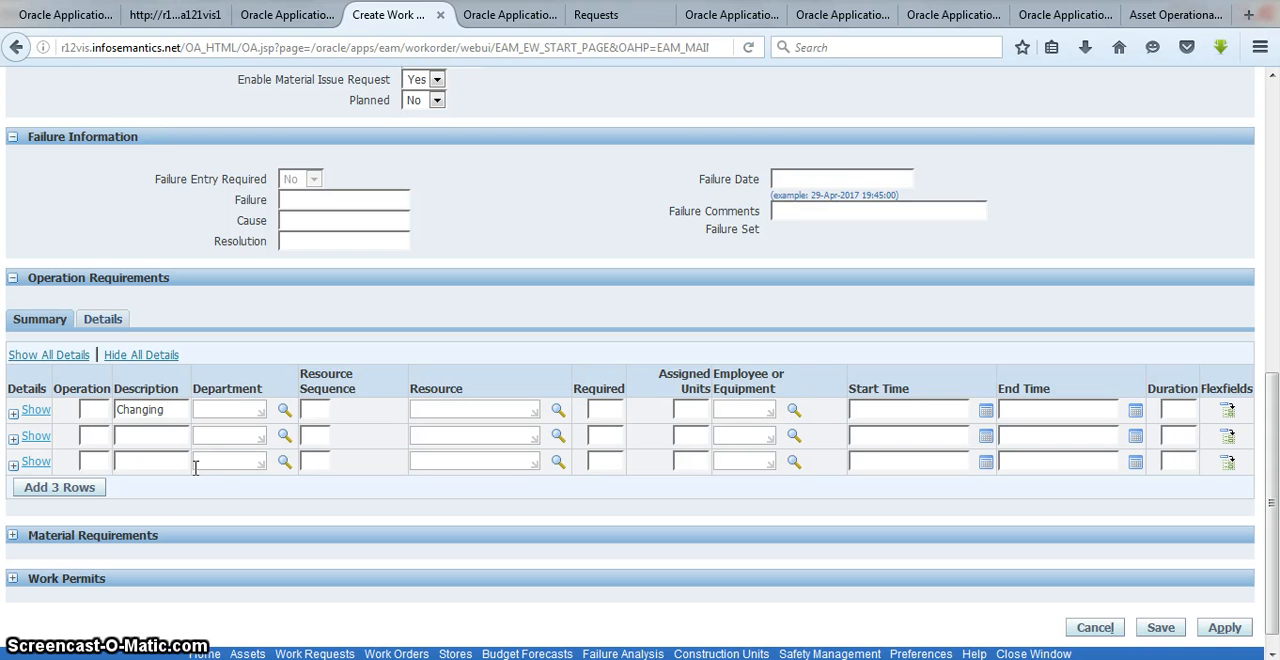
type(" Oil")
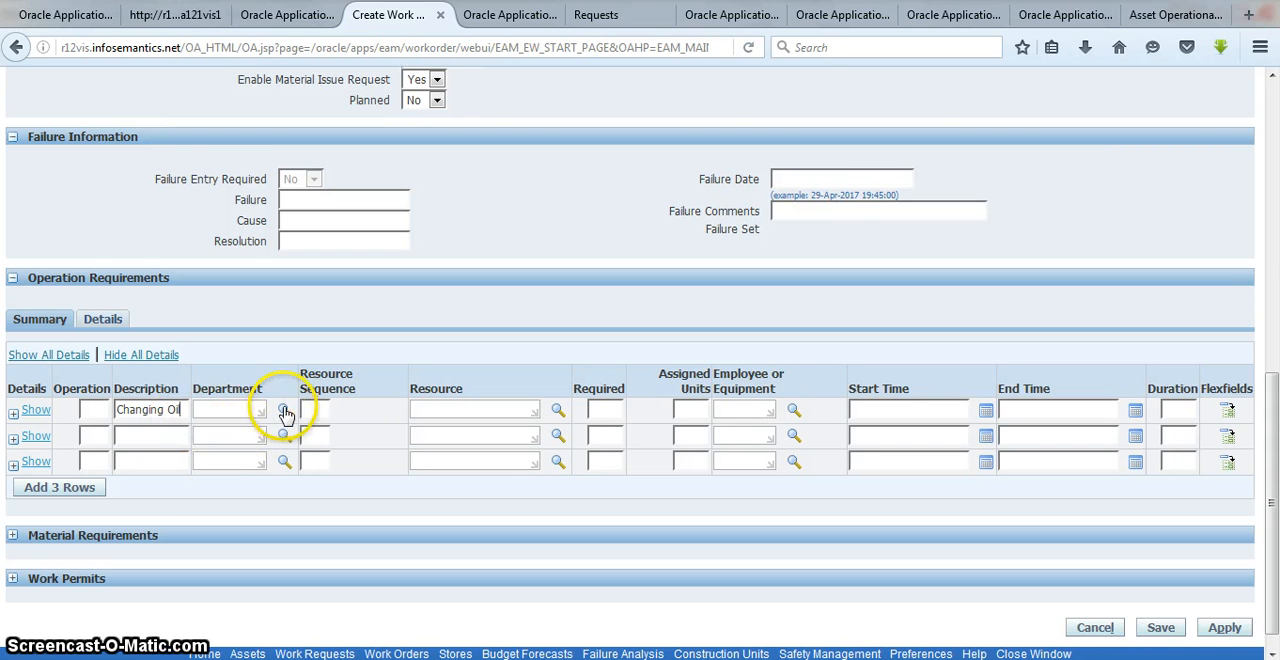
Step: Search the first operation's department list by department code for "sh" and for "s"
left_click(285, 410)
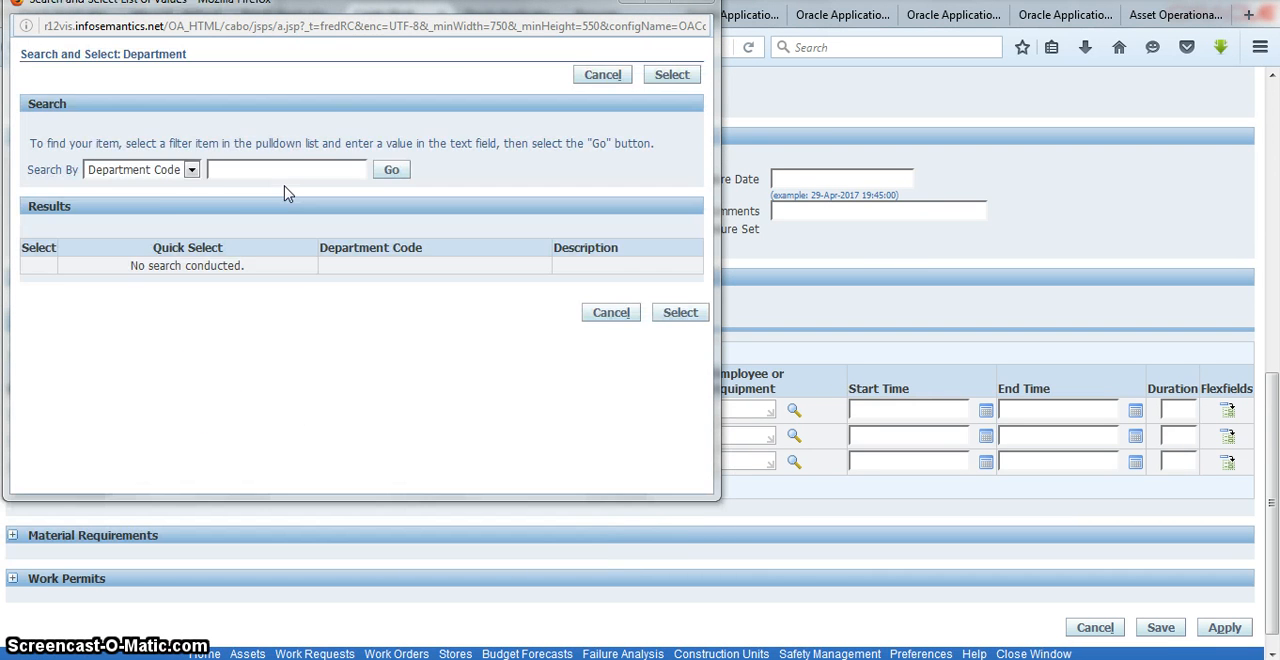
left_click(274, 172)
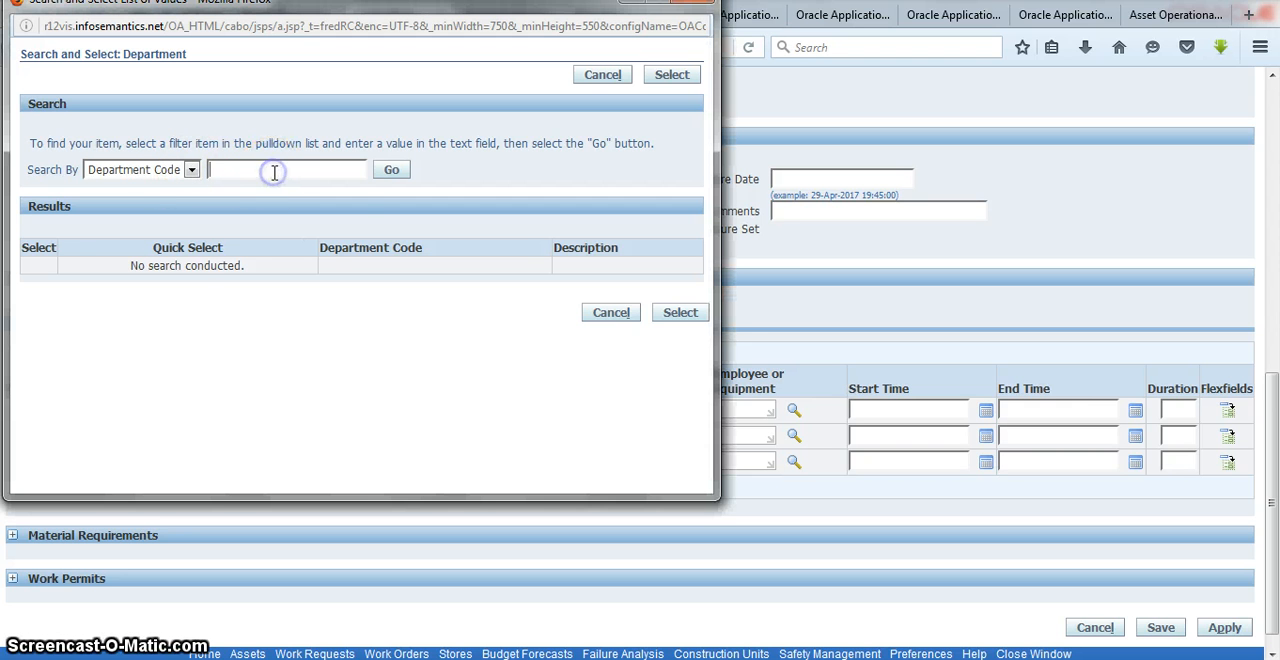
type("sh")
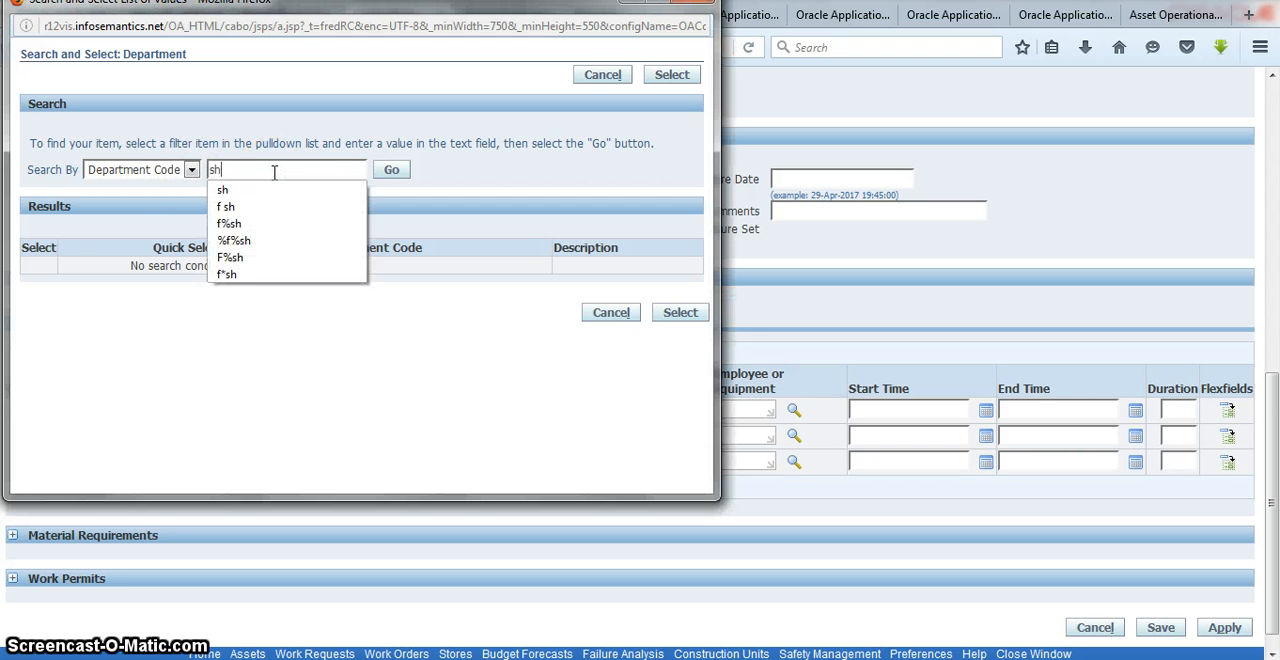
left_click(266, 195)
left_click(390, 176)
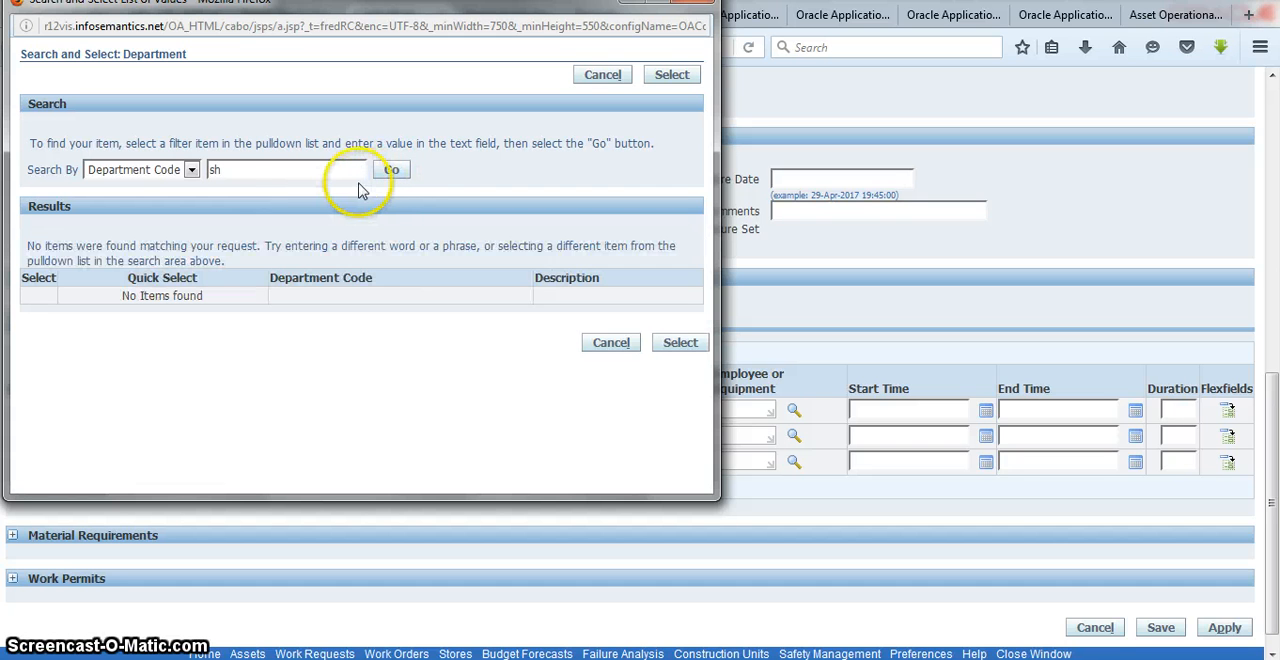
left_click(294, 169)
key("BackSpace")
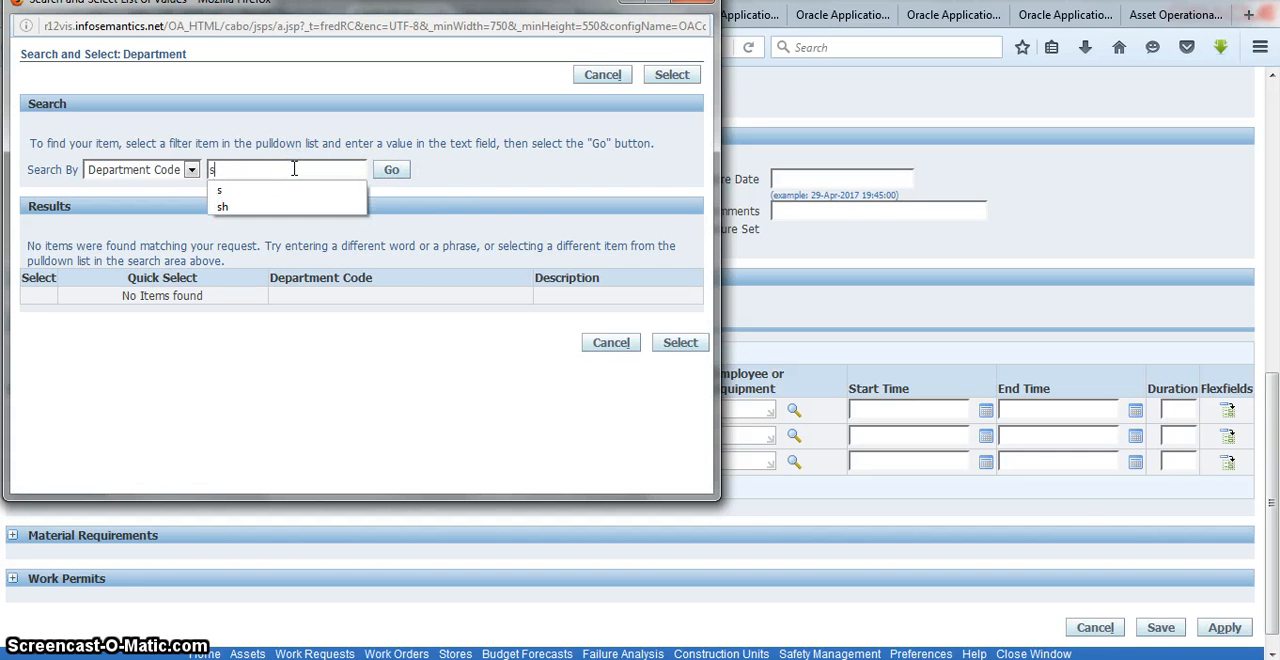
left_click(392, 172)
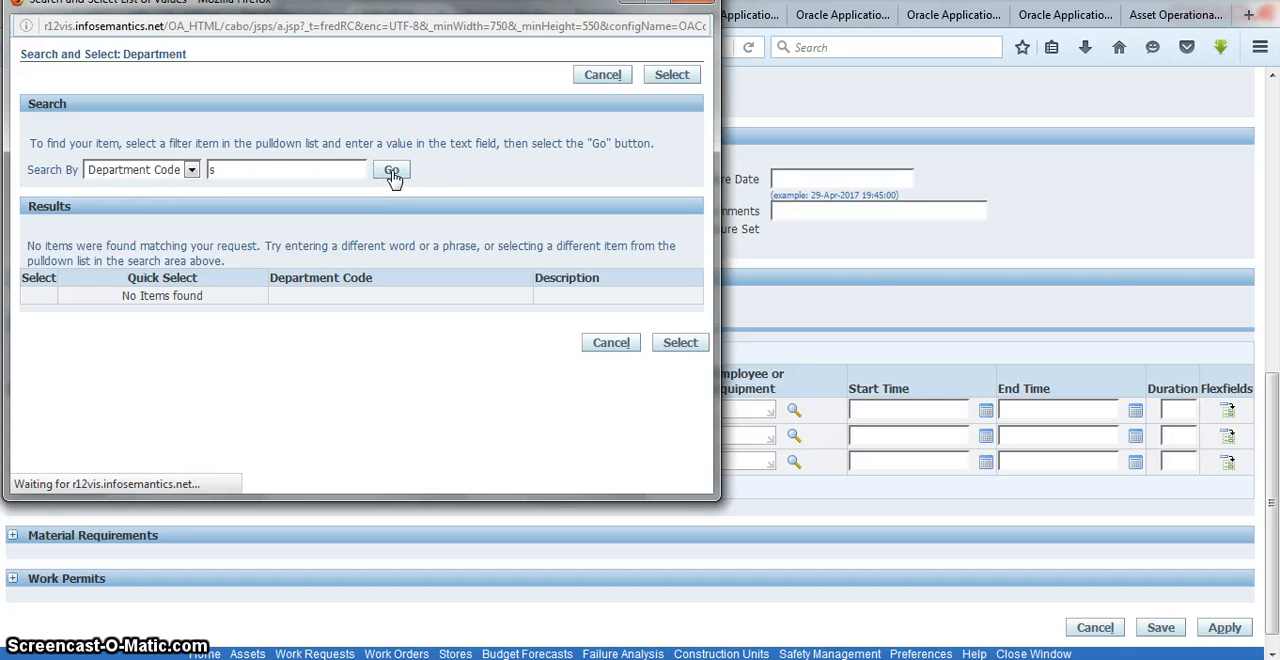
Step: Search the department codes for "m" and assign department M.FL.SH.3 to the first operation
left_click(290, 172)
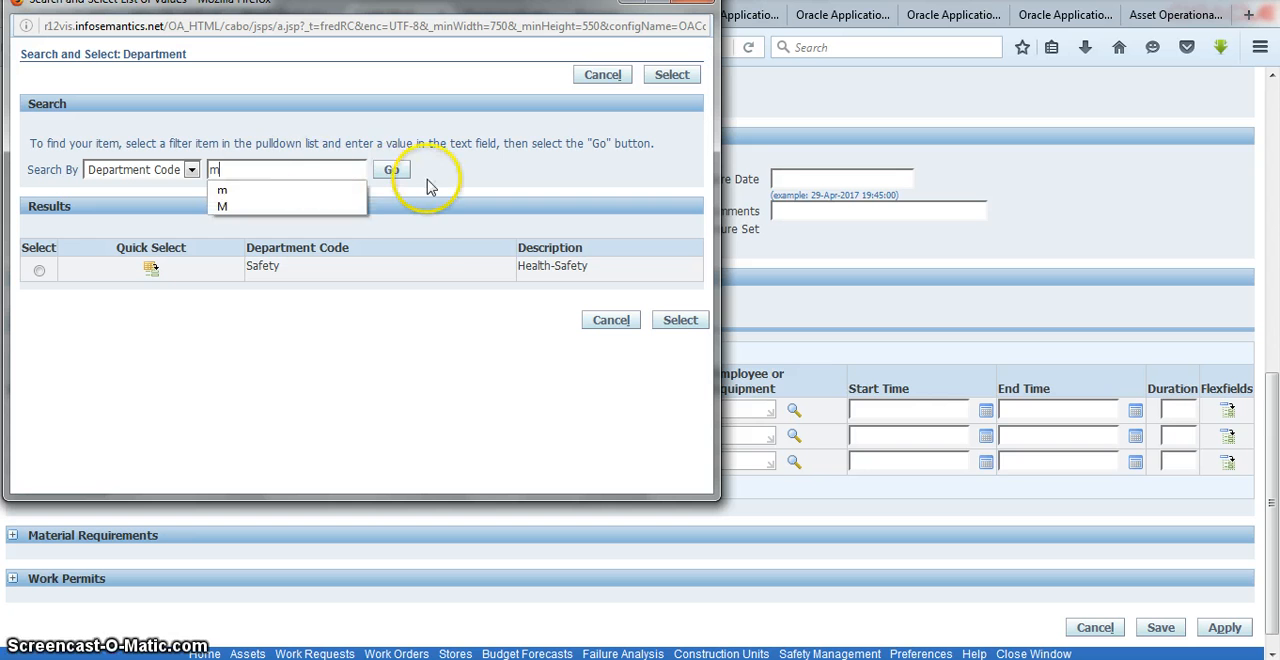
left_click(392, 171)
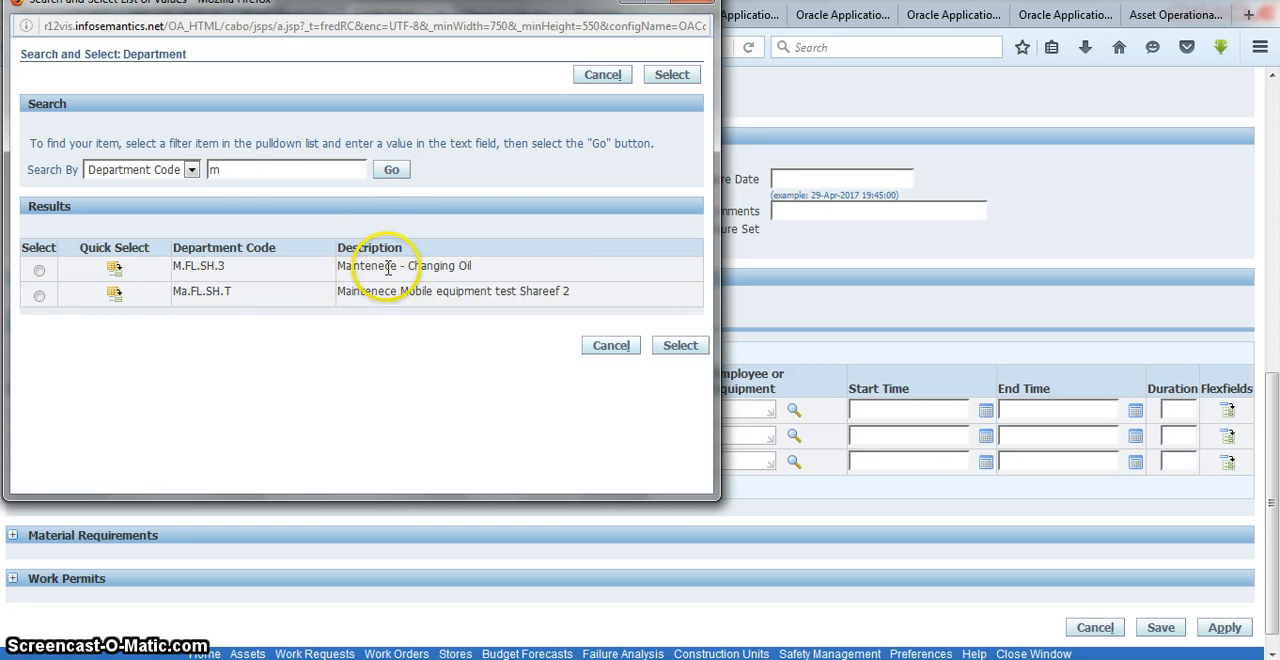
left_click(39, 270)
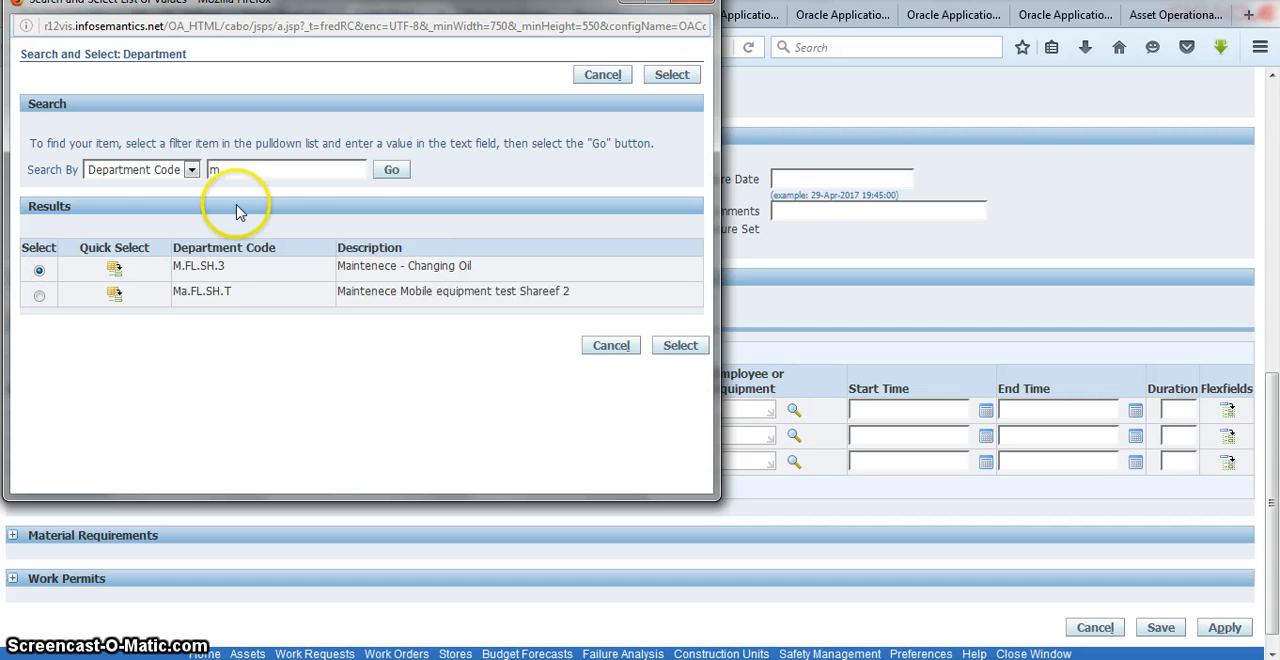
left_click(690, 347)
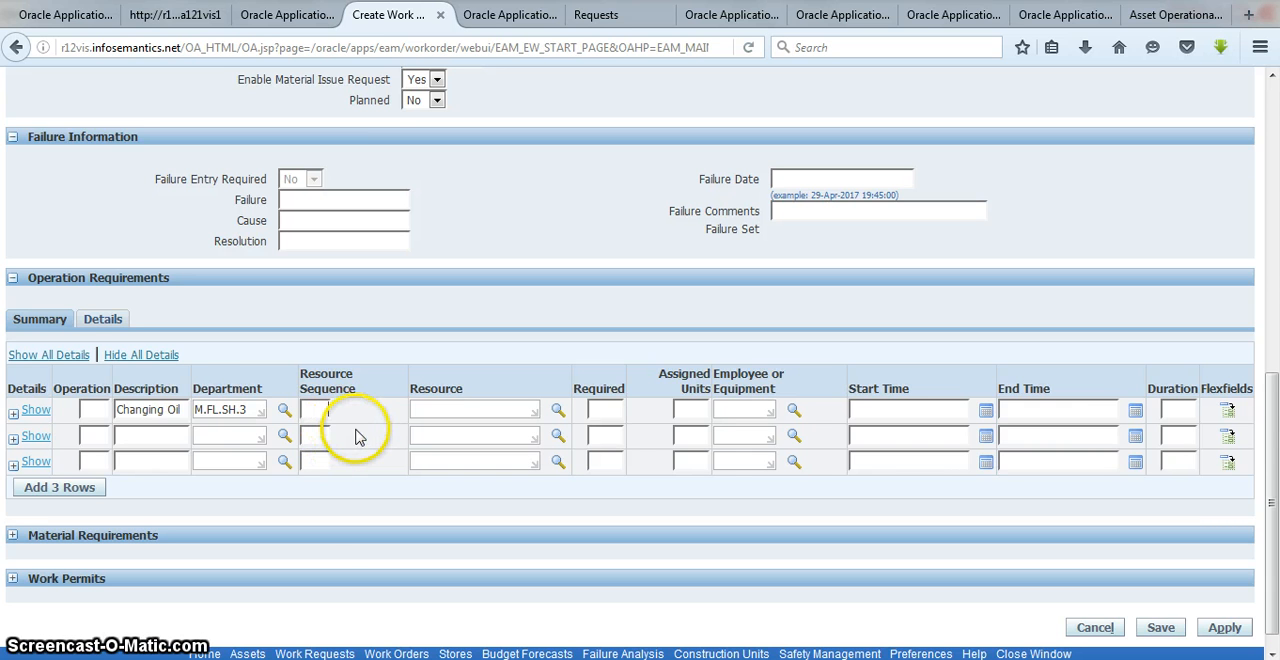
Step: Set the first row's operation number and resource sequence to 10 and open the resource lookup for that row
left_click(93, 406)
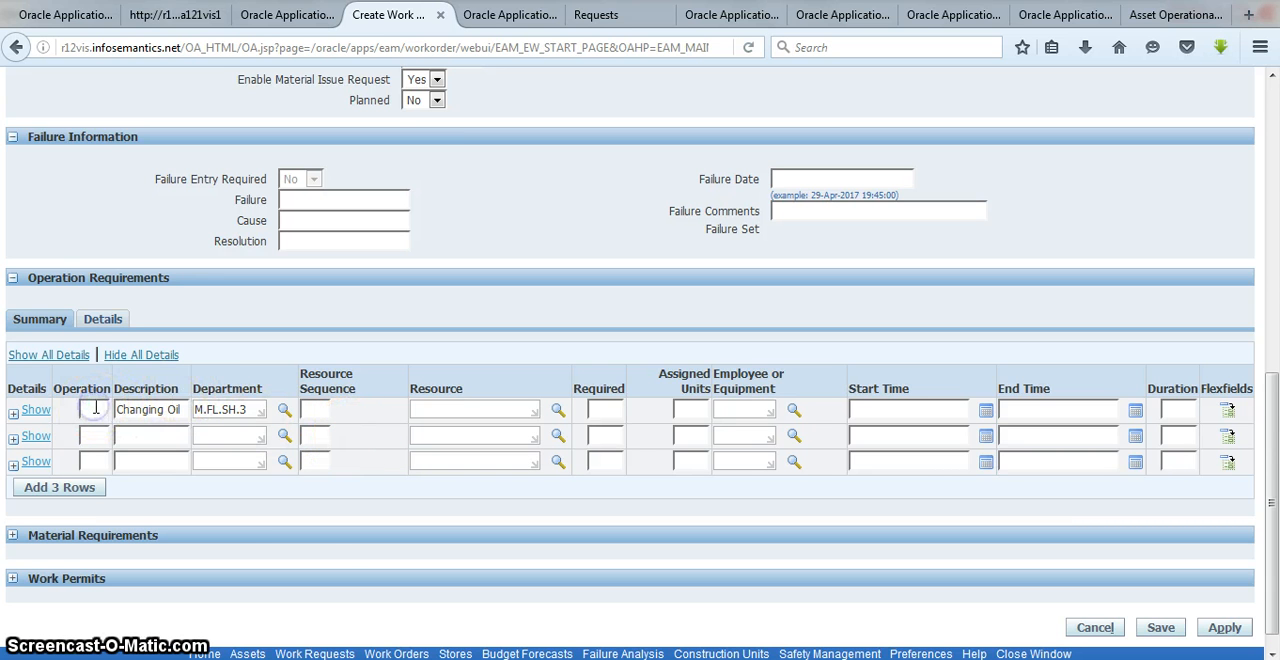
left_click(326, 407)
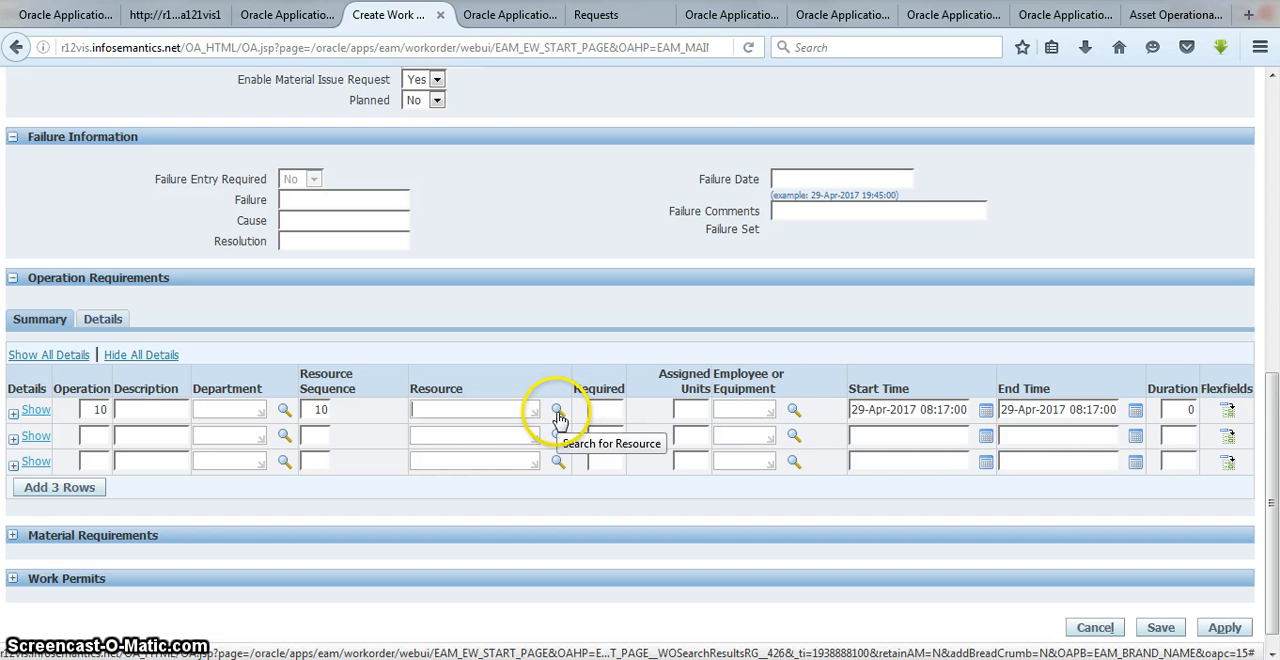
left_click(558, 412)
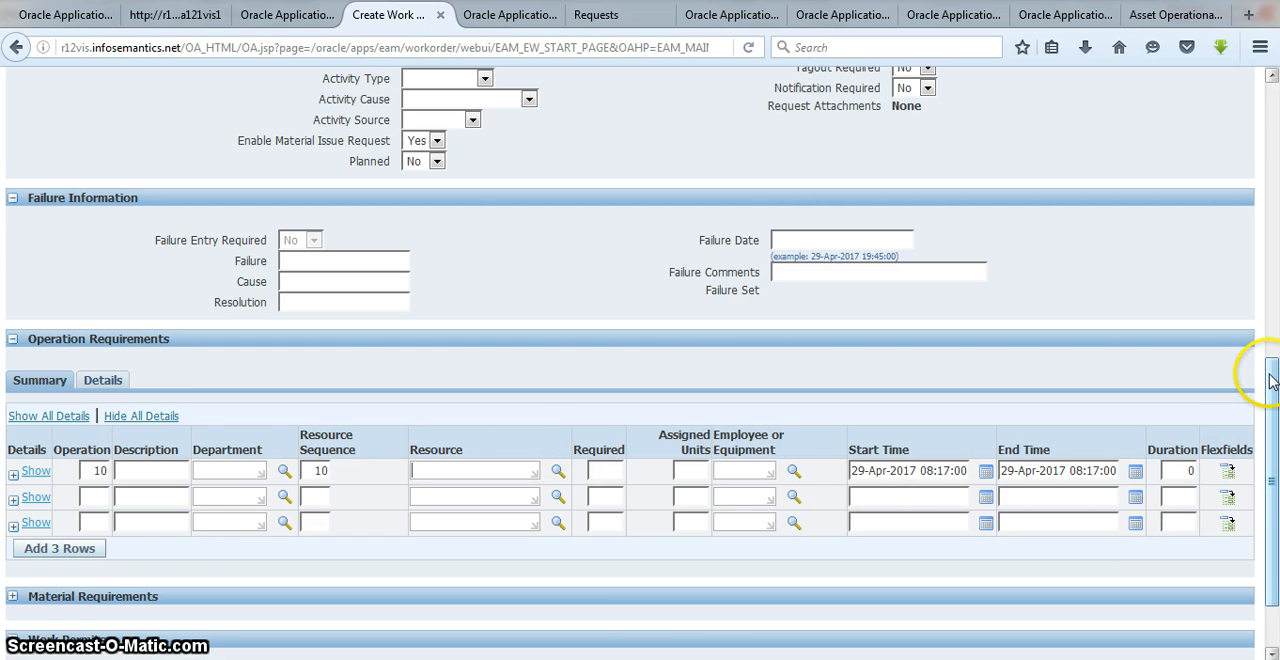
scroll(1272, 380, "down", 2)
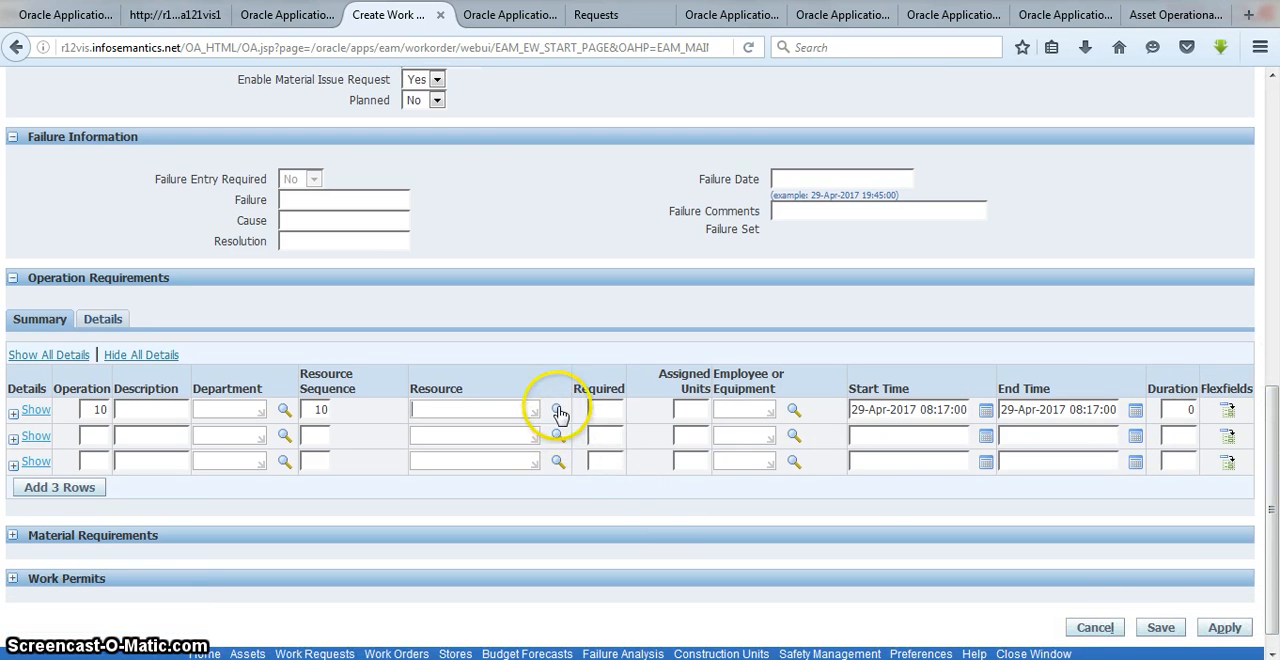
left_click(557, 411)
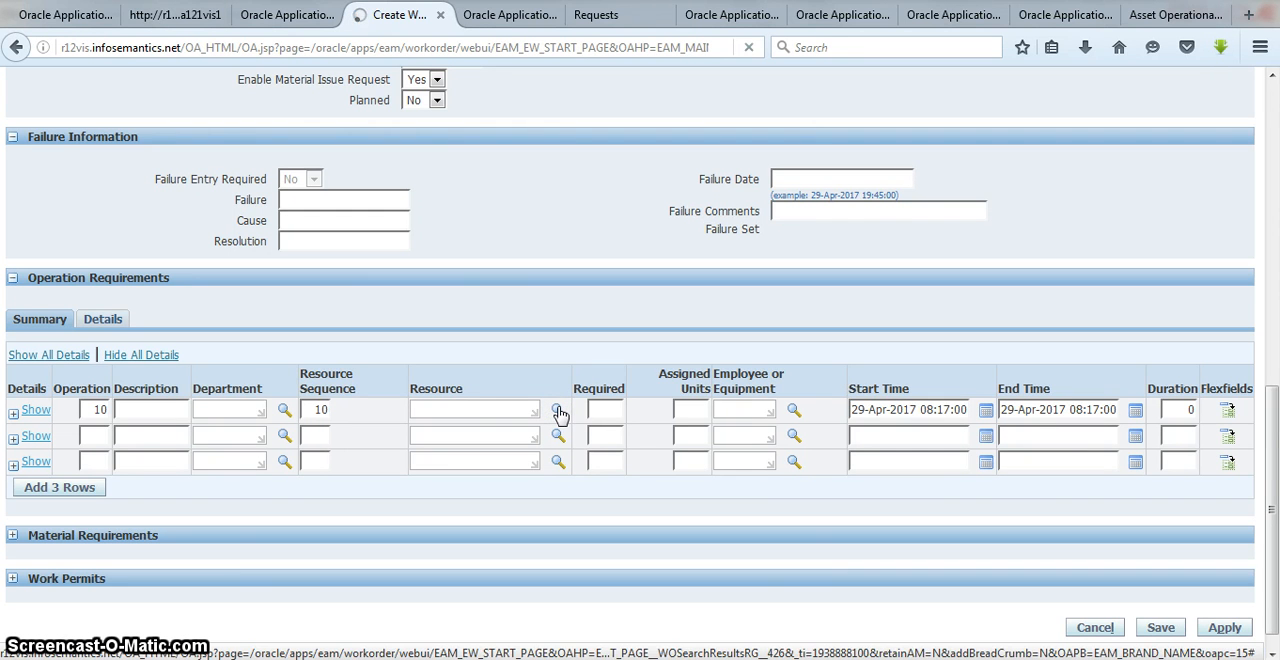